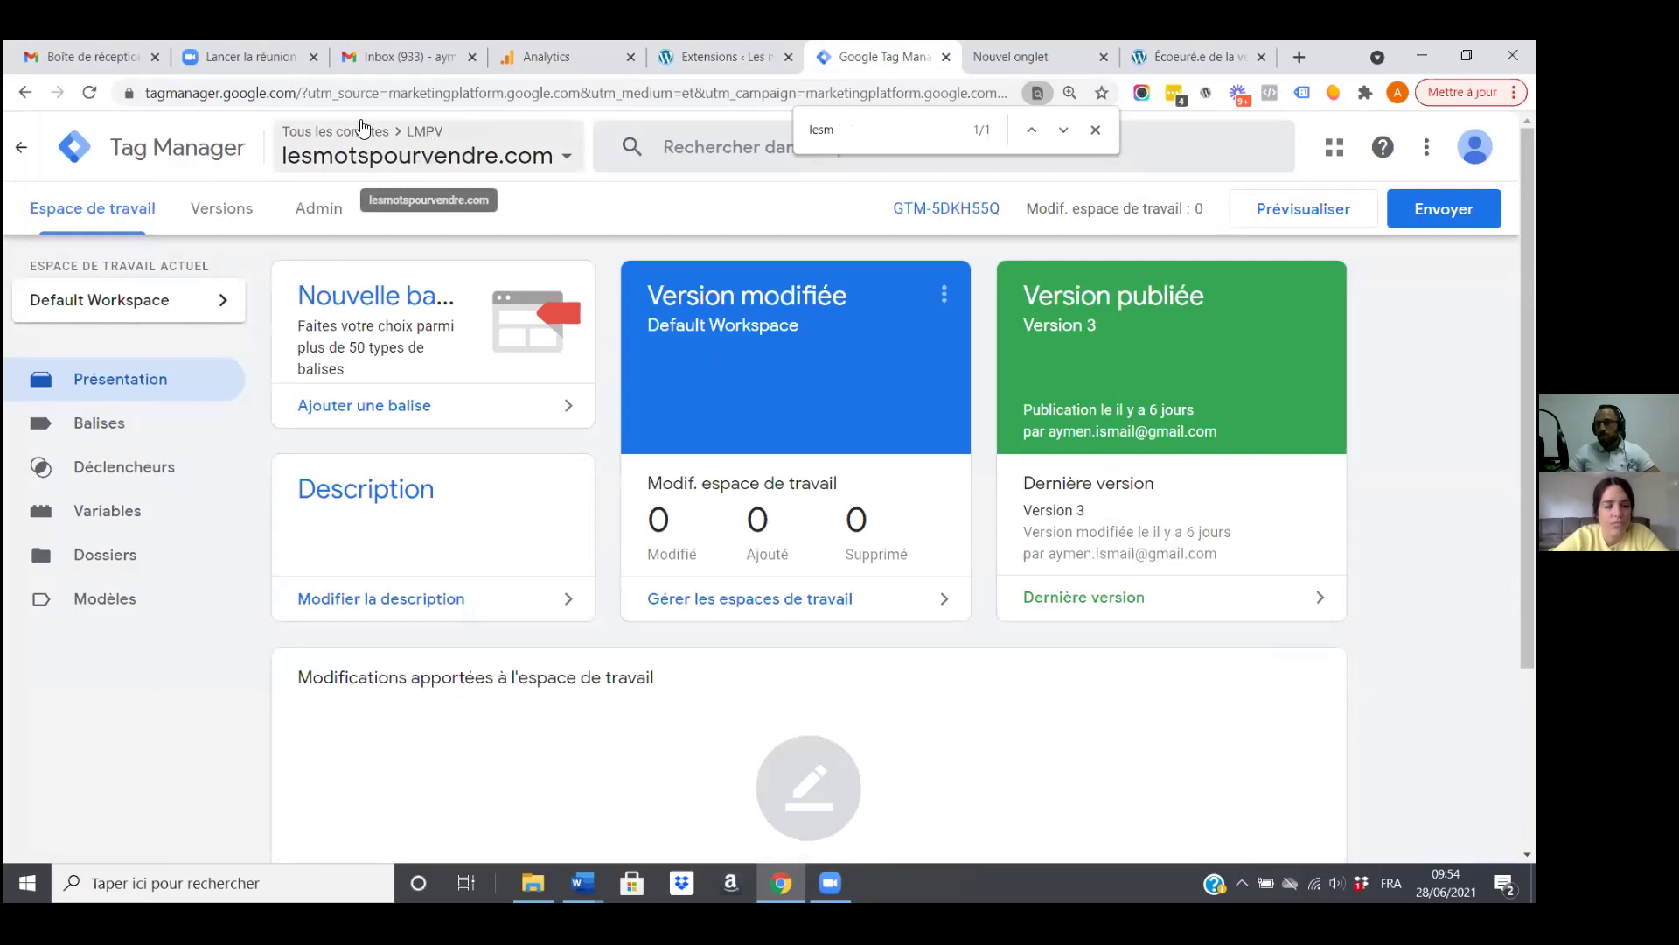
Highlight the lesmotspourvendre.com container's ID and switch to WordPress to view the installed Google Tag Manager plugin.
{"action": "left_click_drag", "start_coordinate": [891, 210], "coordinate": [991, 230]}
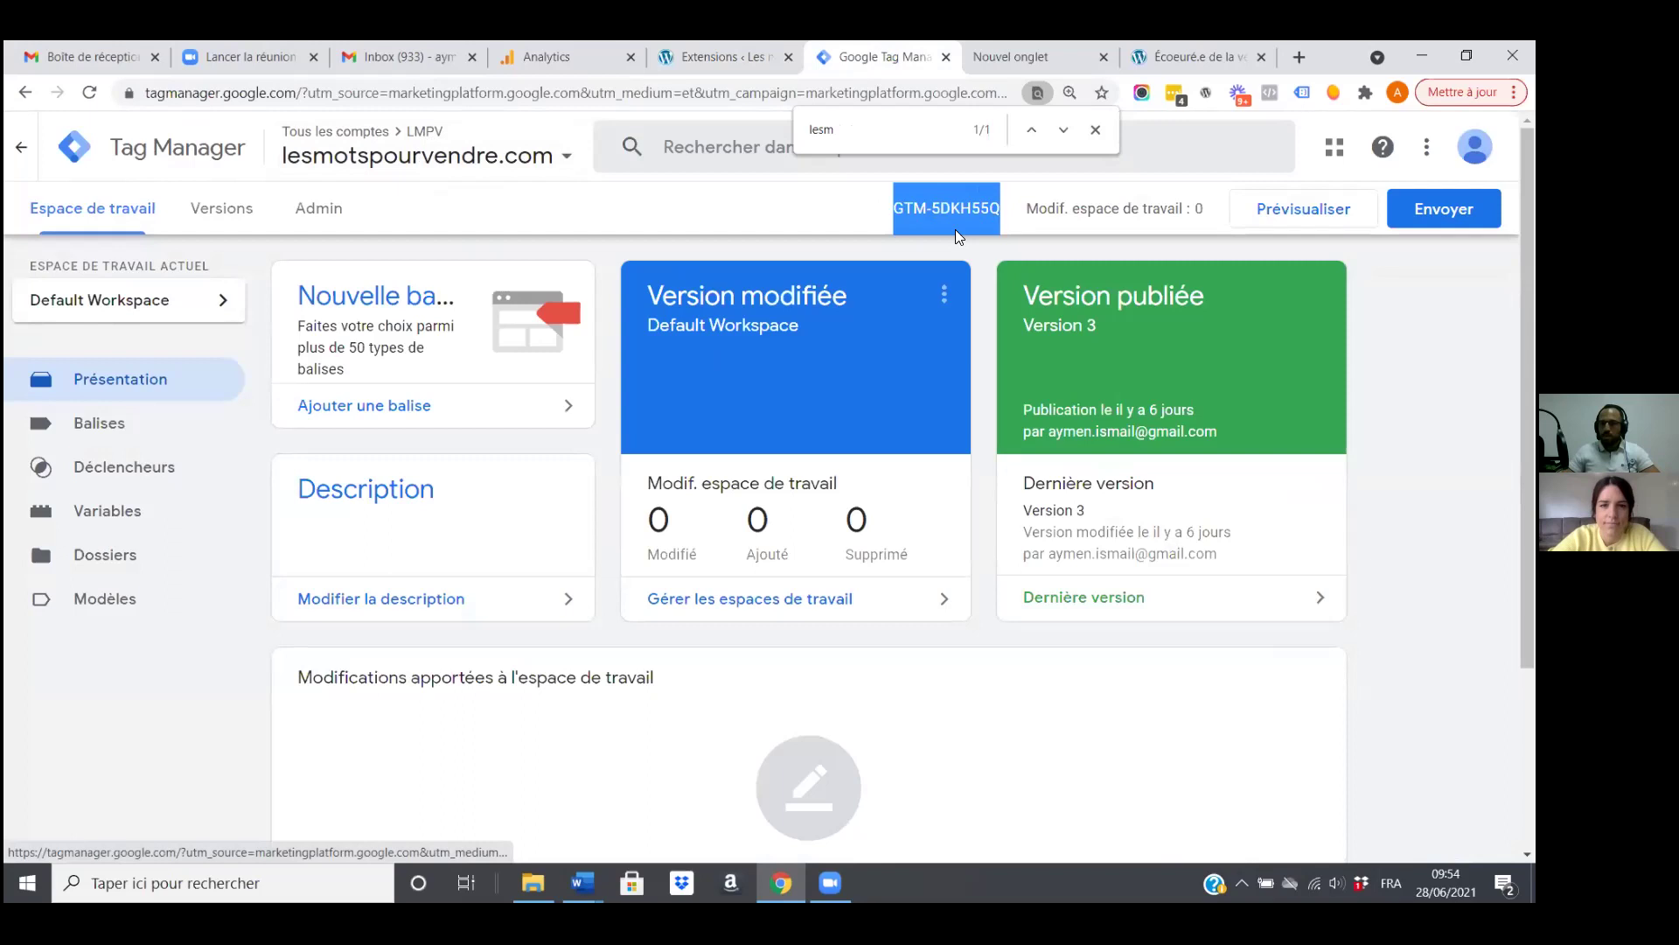
{"action": "left_click", "coordinate": [696, 58]}
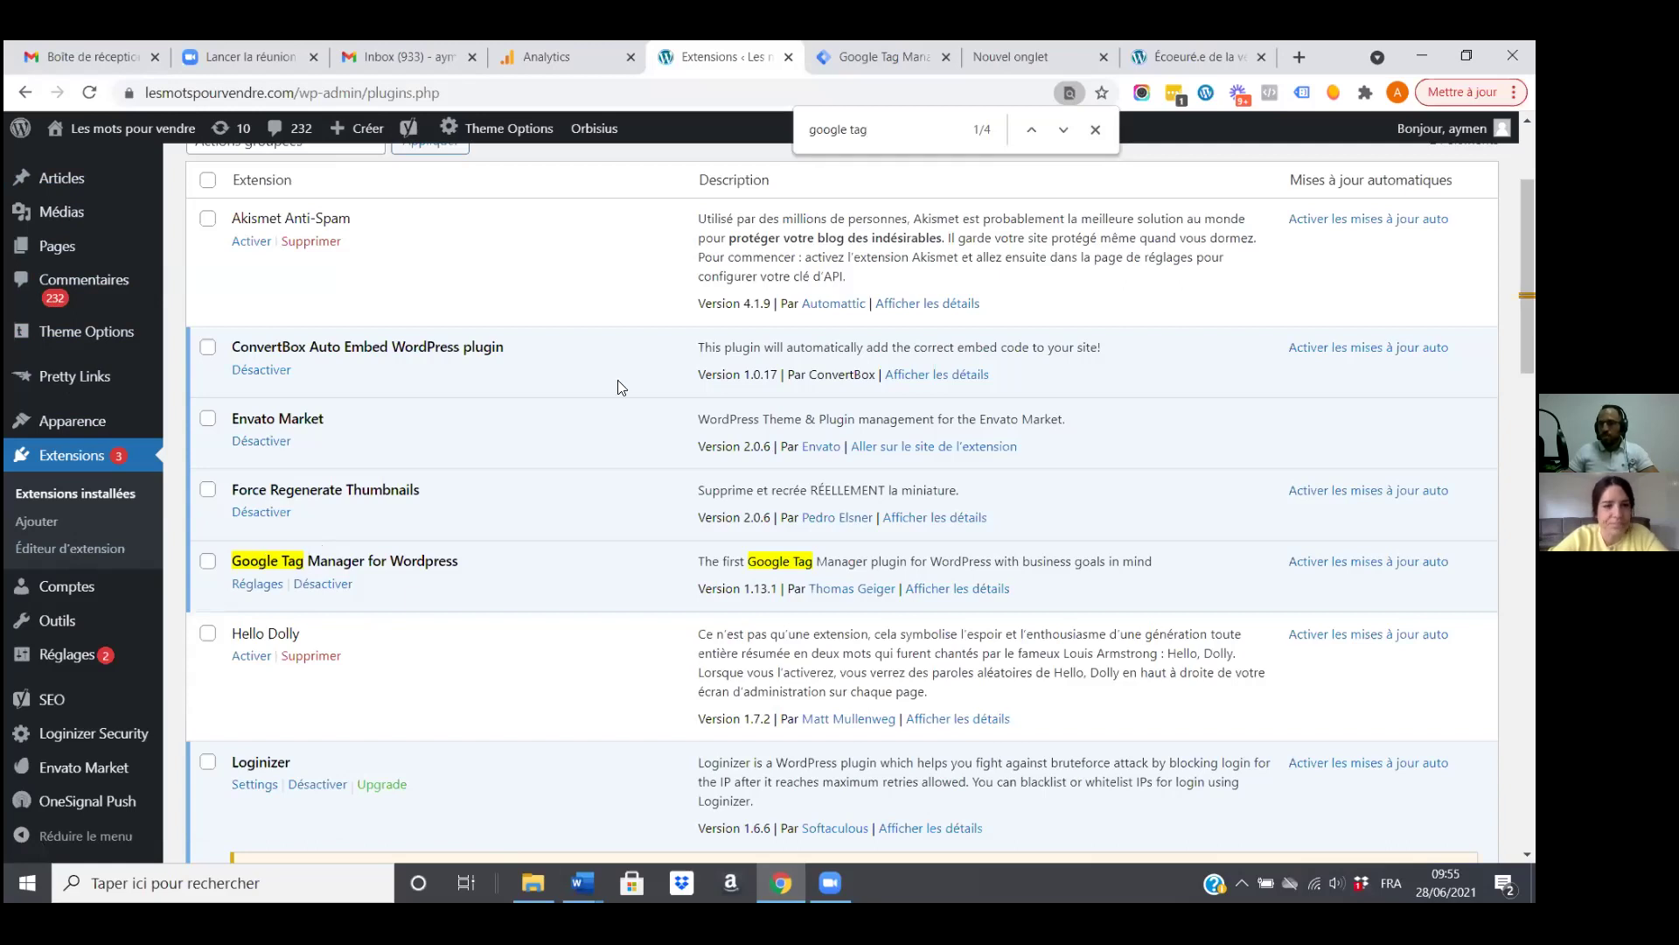
Return to Google Tag Manager, review the configuration of the GA - Pages Vues - UA tag, and close it.
{"action": "left_click", "coordinate": [866, 55]}
{"action": "left_click", "coordinate": [112, 421]}
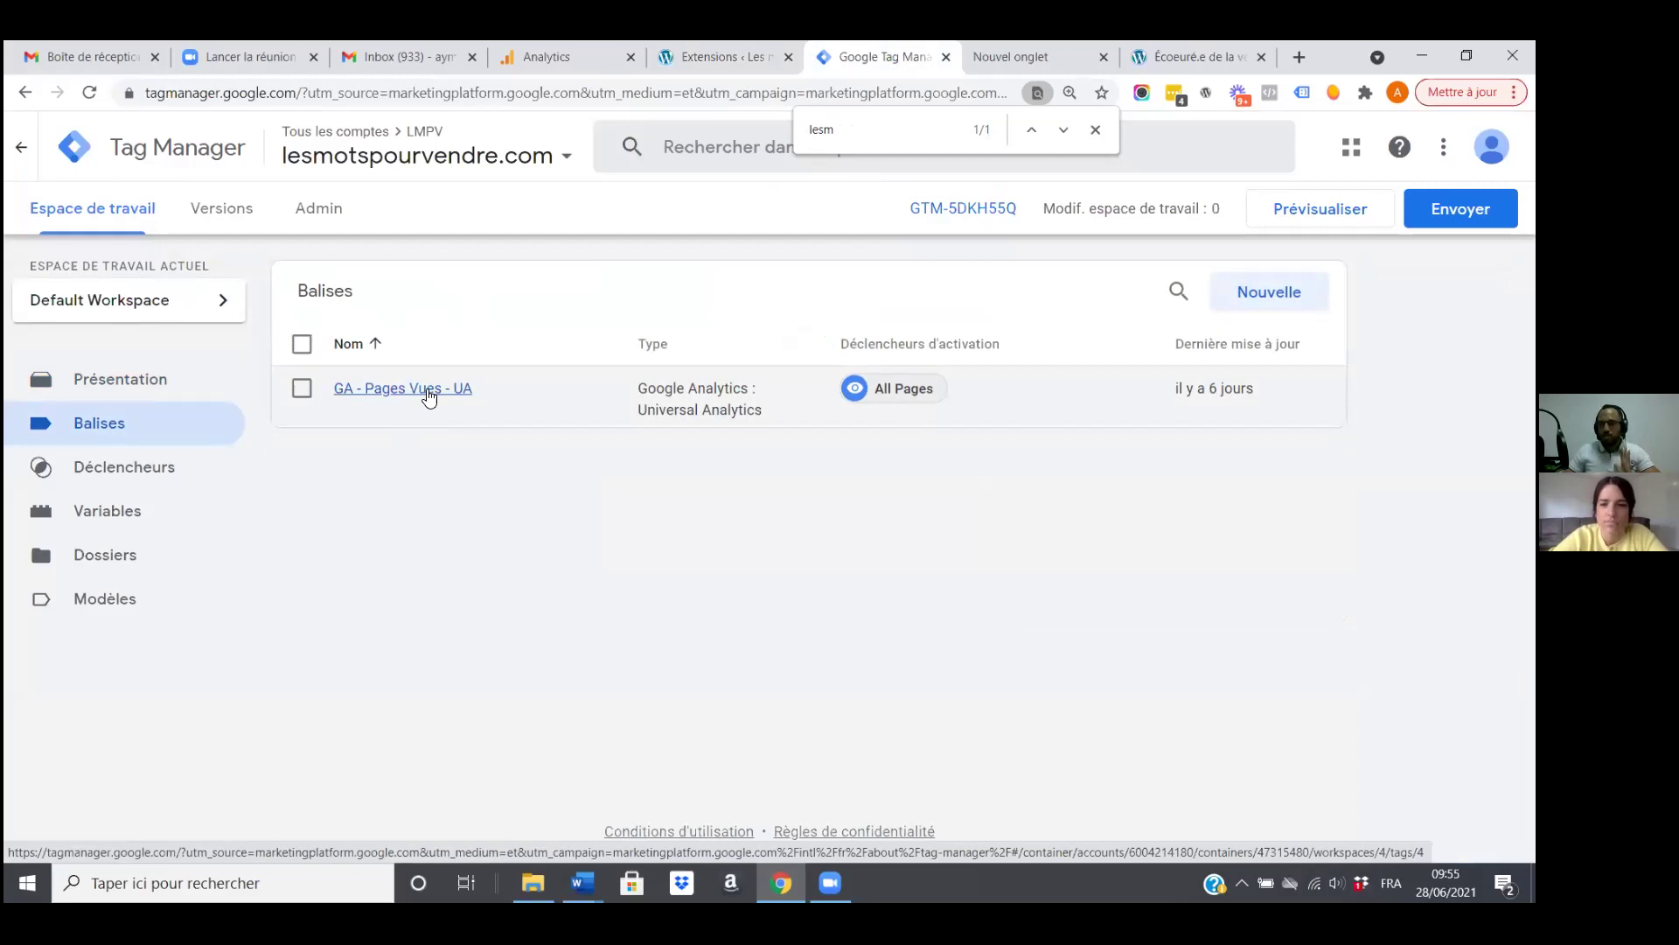
{"action": "left_click", "coordinate": [429, 398]}
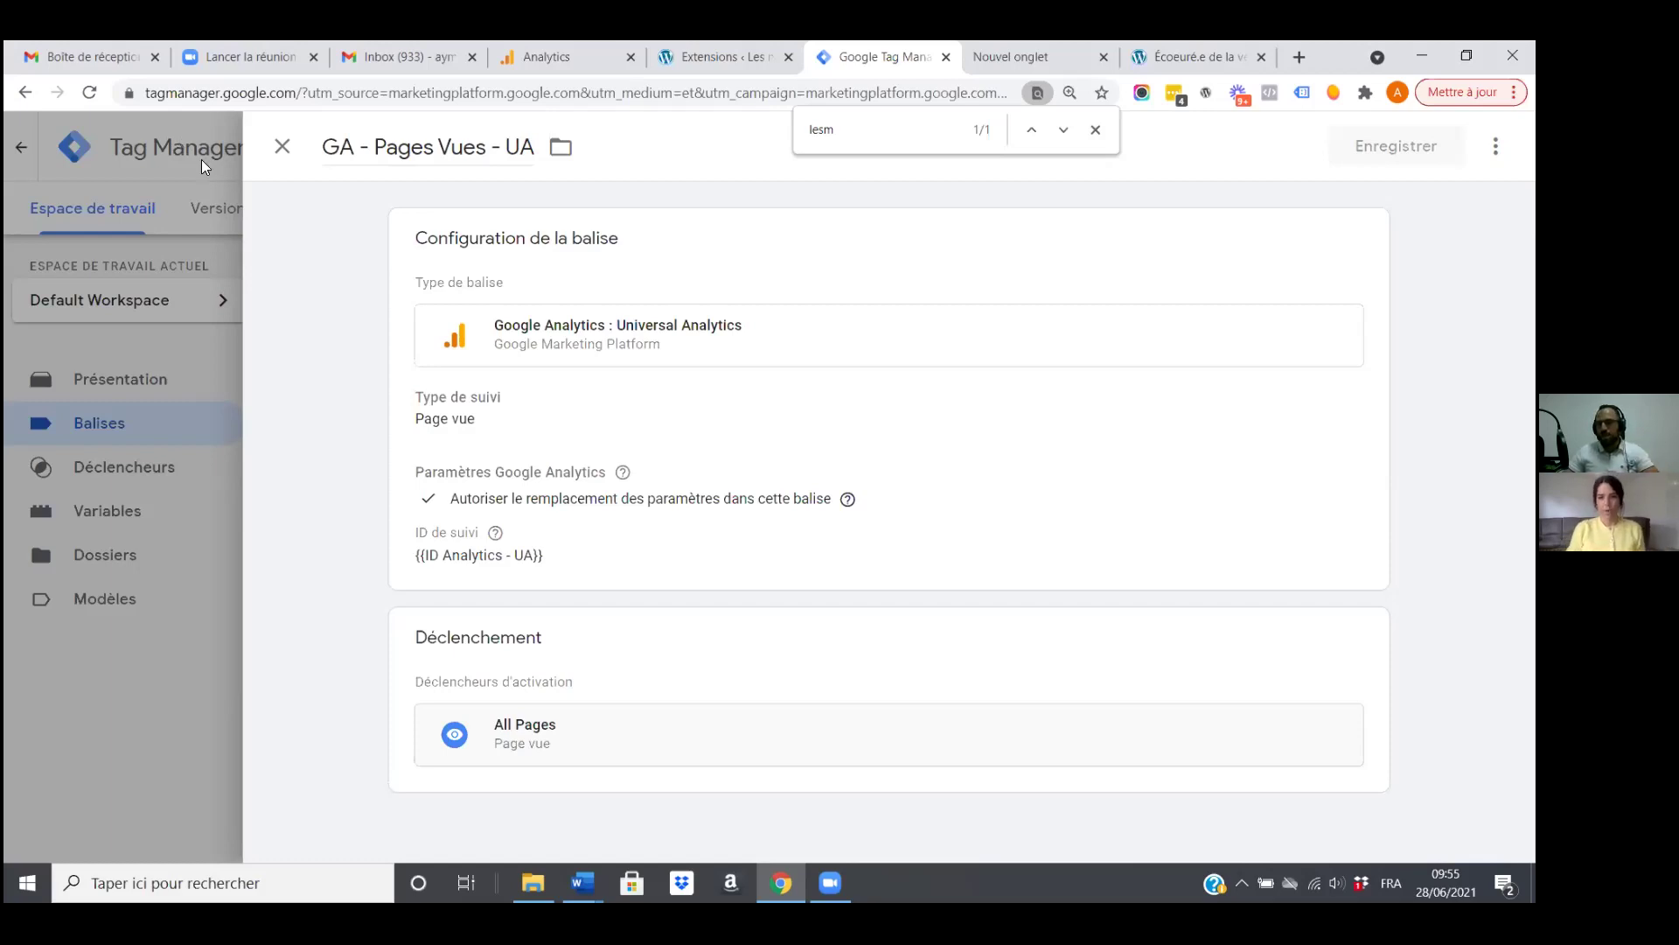
{"action": "left_click", "coordinate": [284, 145]}
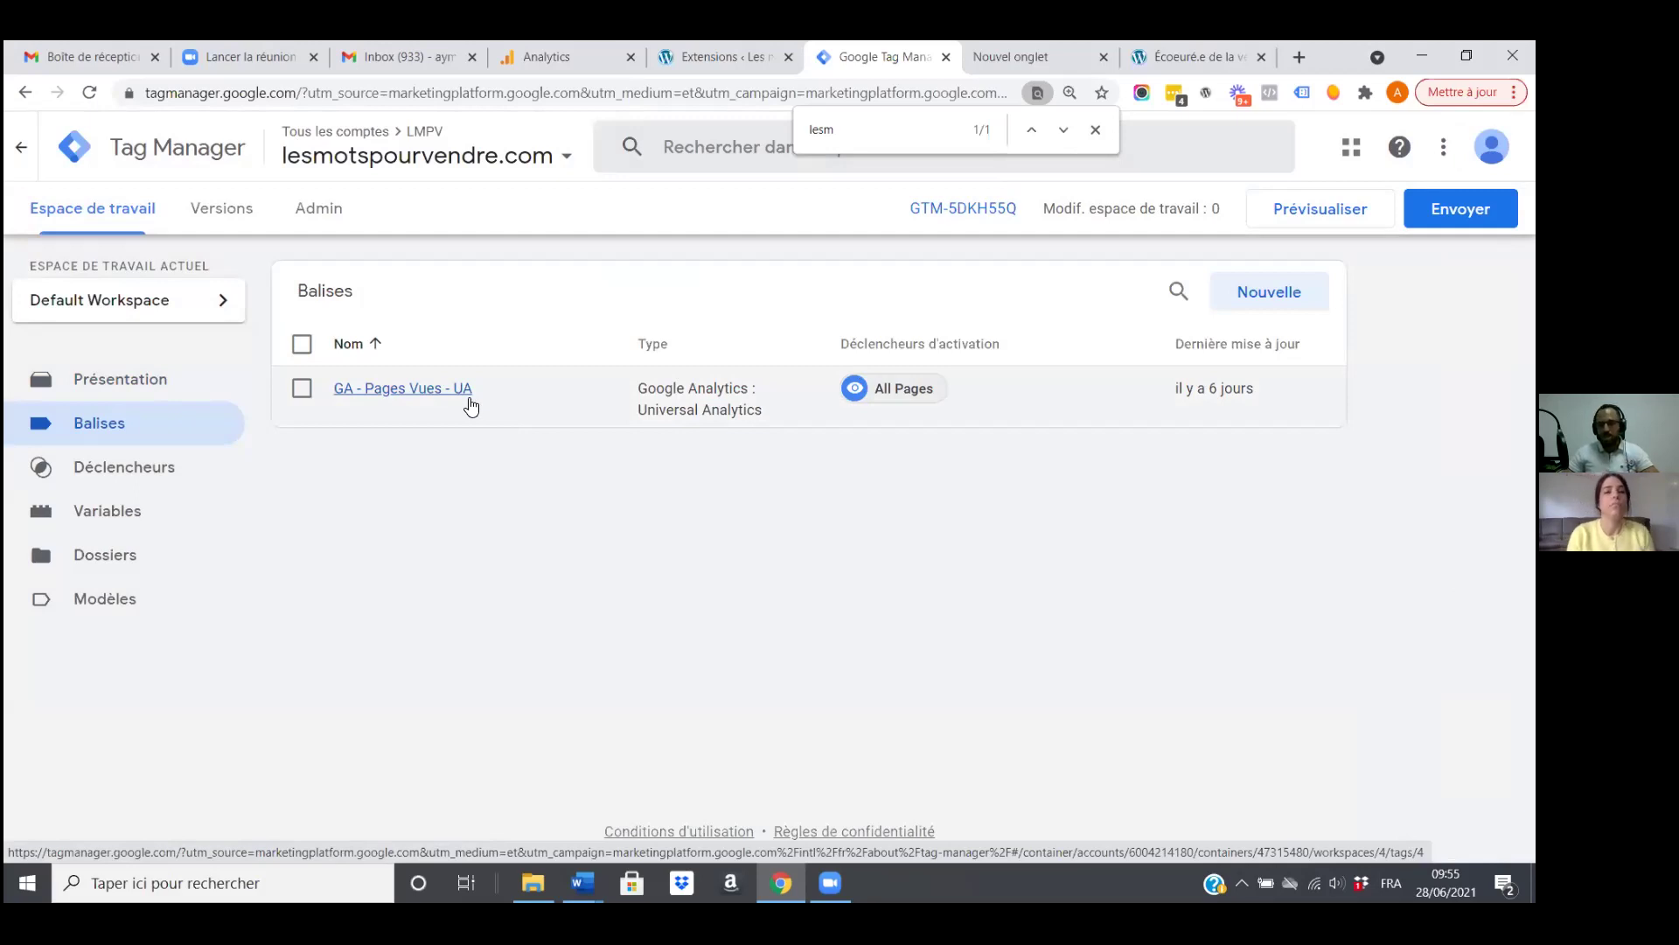
Switch to Google Analytics and begin creating a Google Analytics 4 property from the Universal Analytics property with the GA4 setup assistant.
{"action": "left_click", "coordinate": [550, 61]}
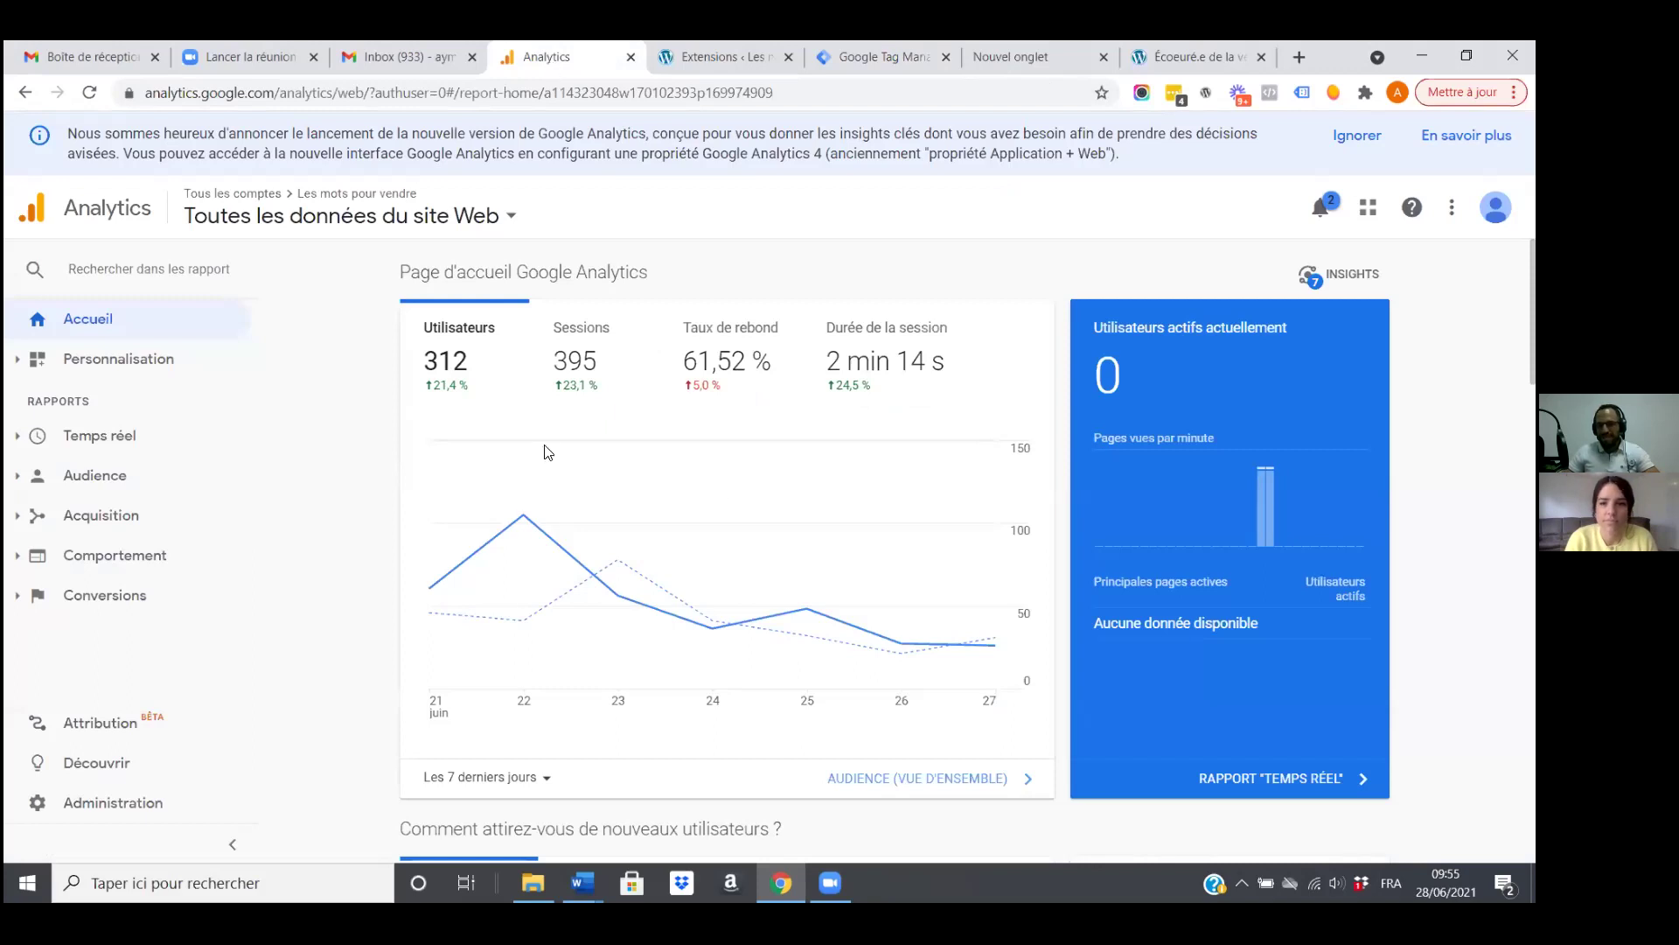
{"action": "left_click", "coordinate": [131, 802]}
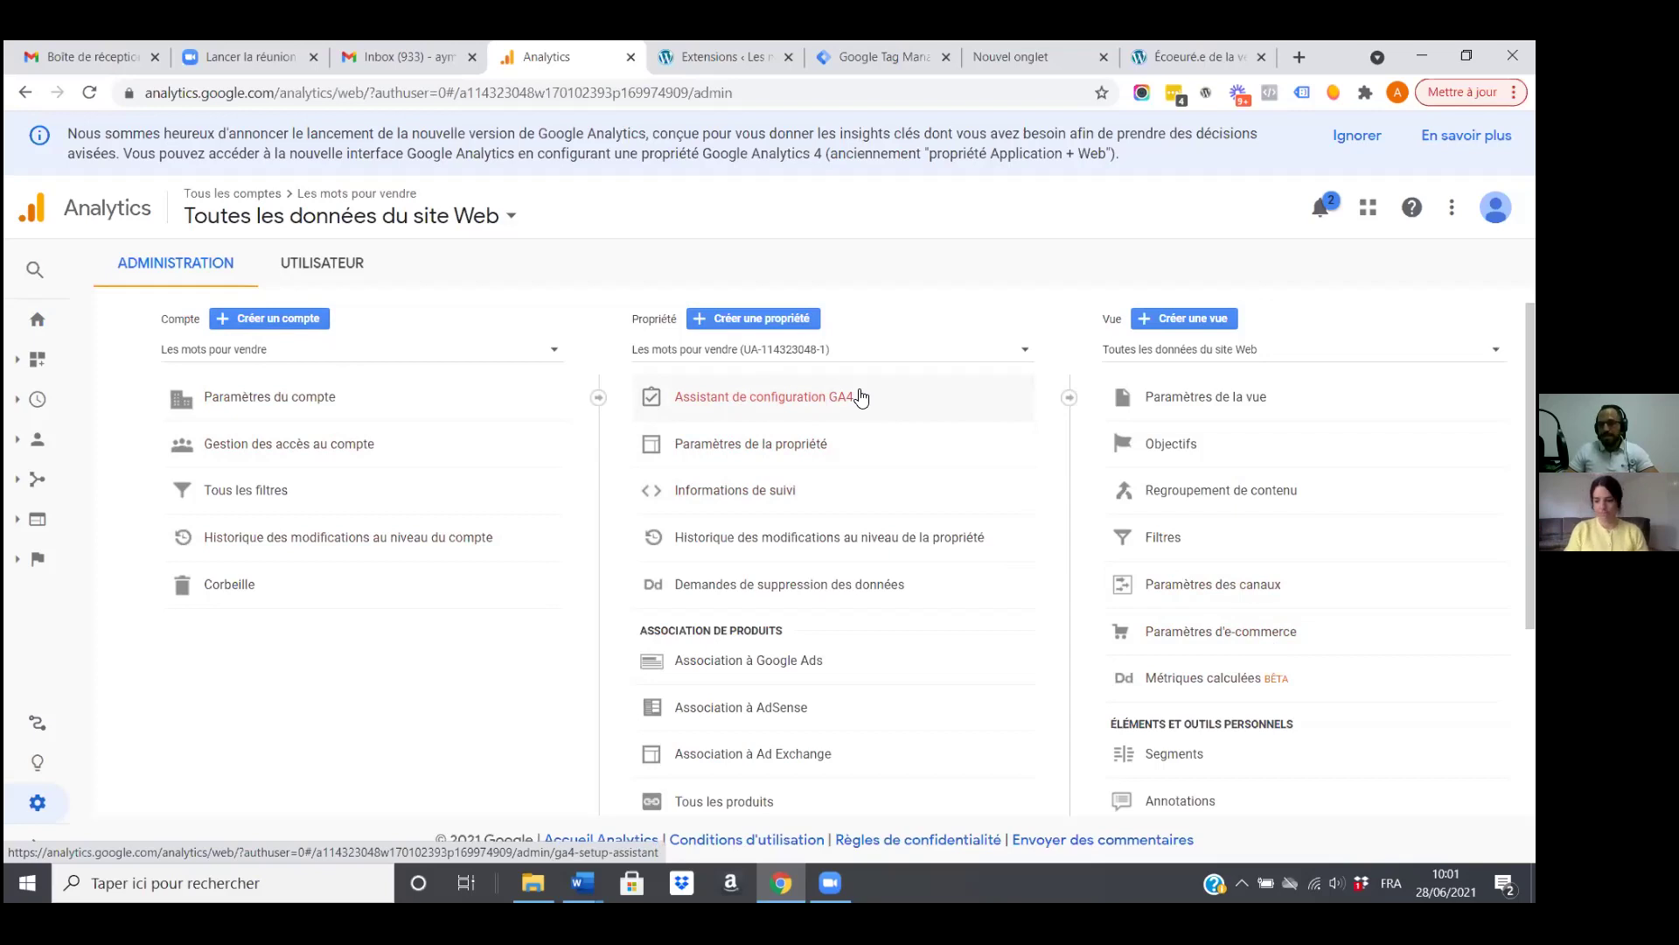
{"action": "left_click", "coordinate": [754, 402]}
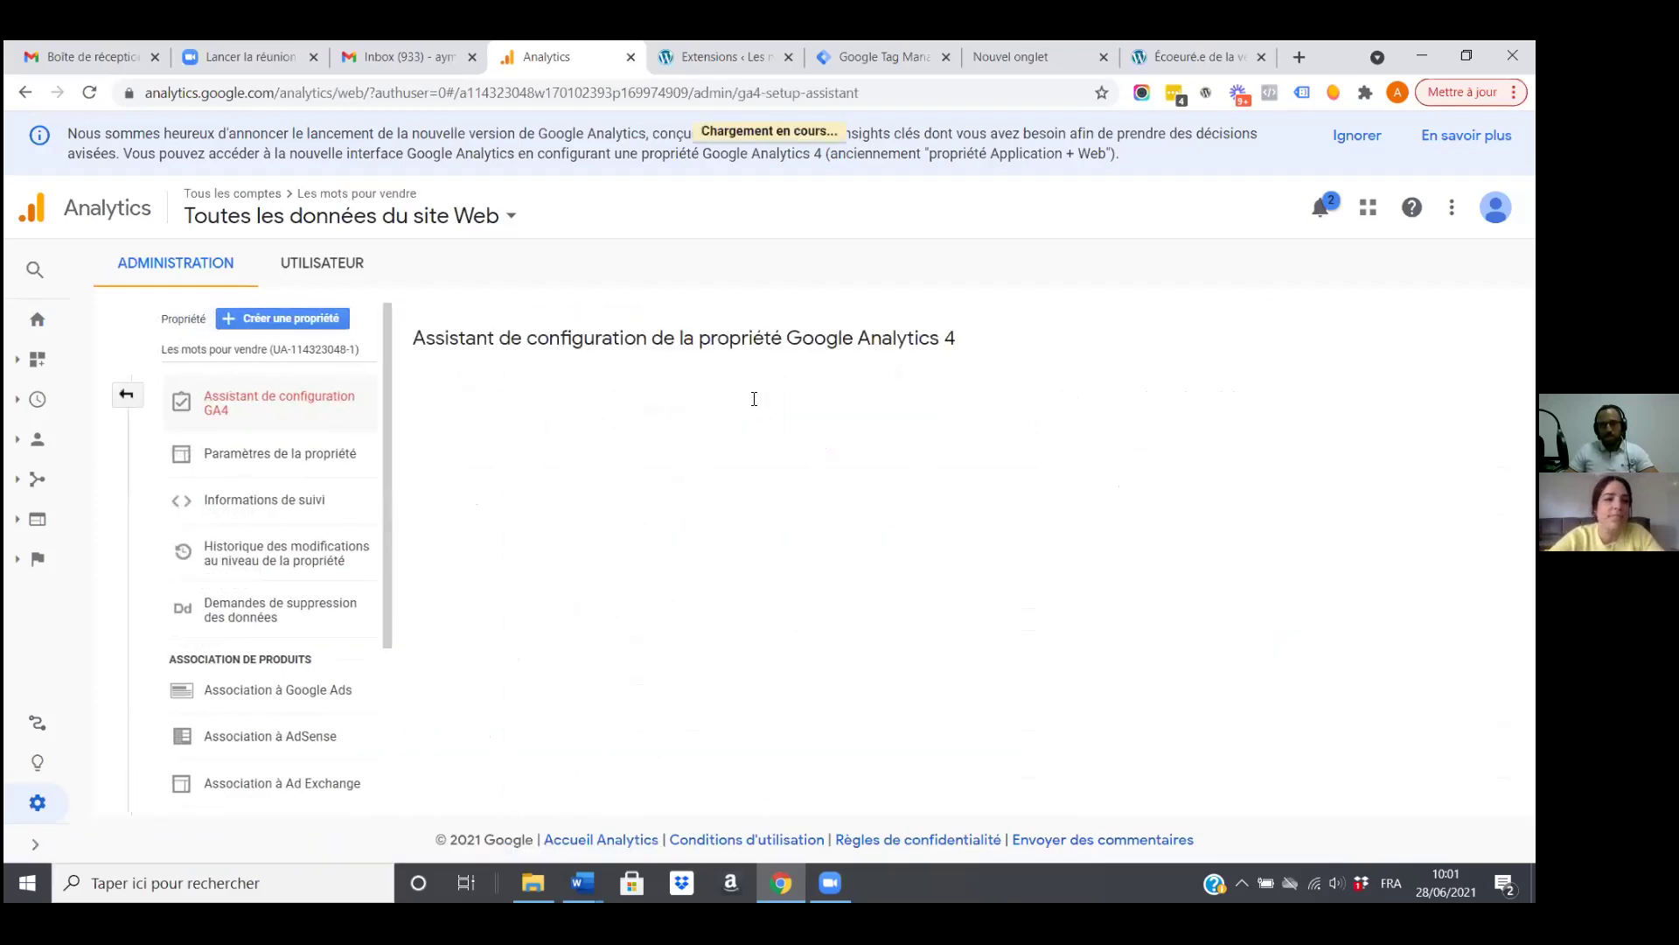
{"action": "scroll", "coordinate": [754, 401], "scroll_direction": "down", "scroll_amount": 2}
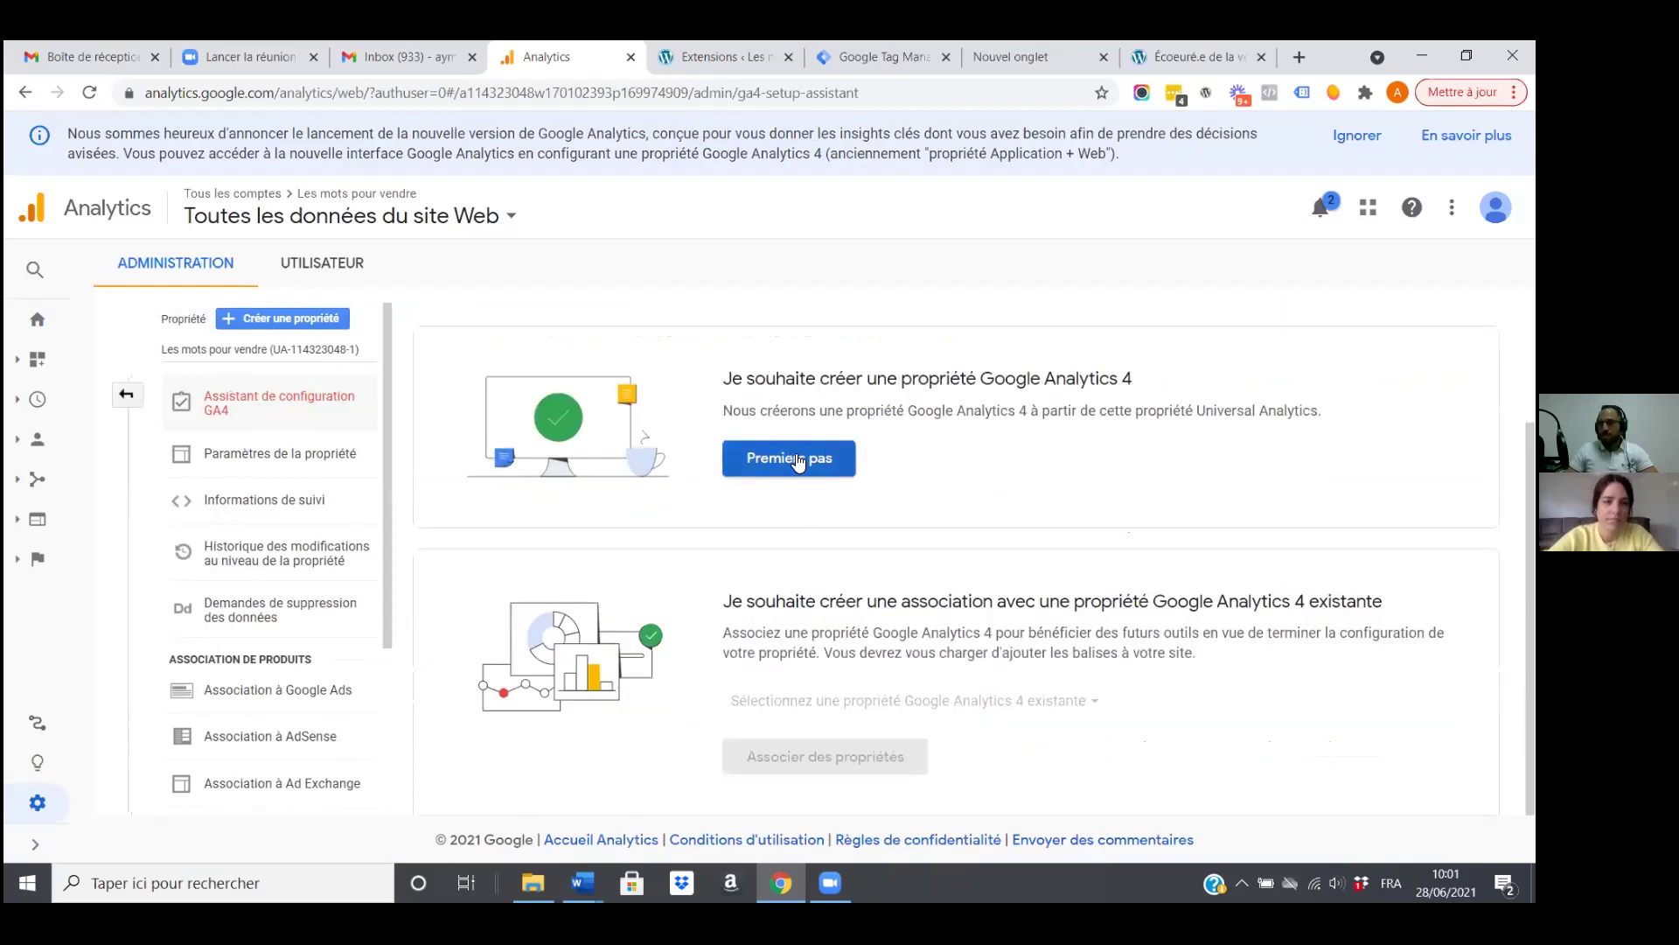
{"action": "left_click", "coordinate": [792, 461]}
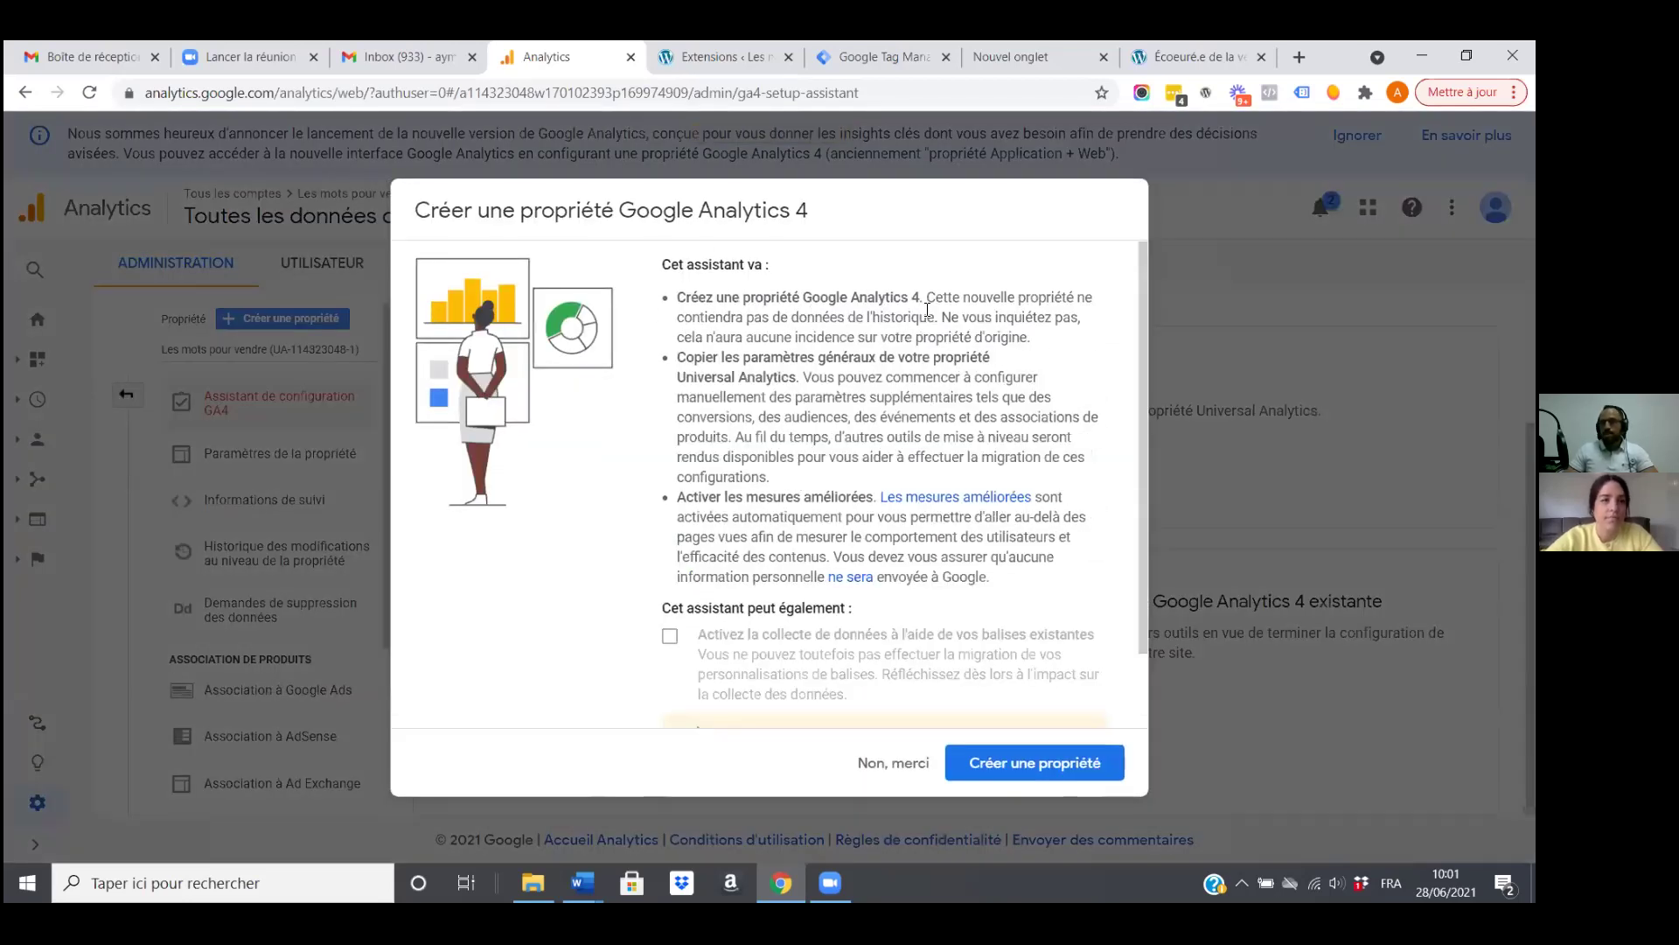
{"action": "scroll", "coordinate": [920, 392], "scroll_direction": "down", "scroll_amount": 1}
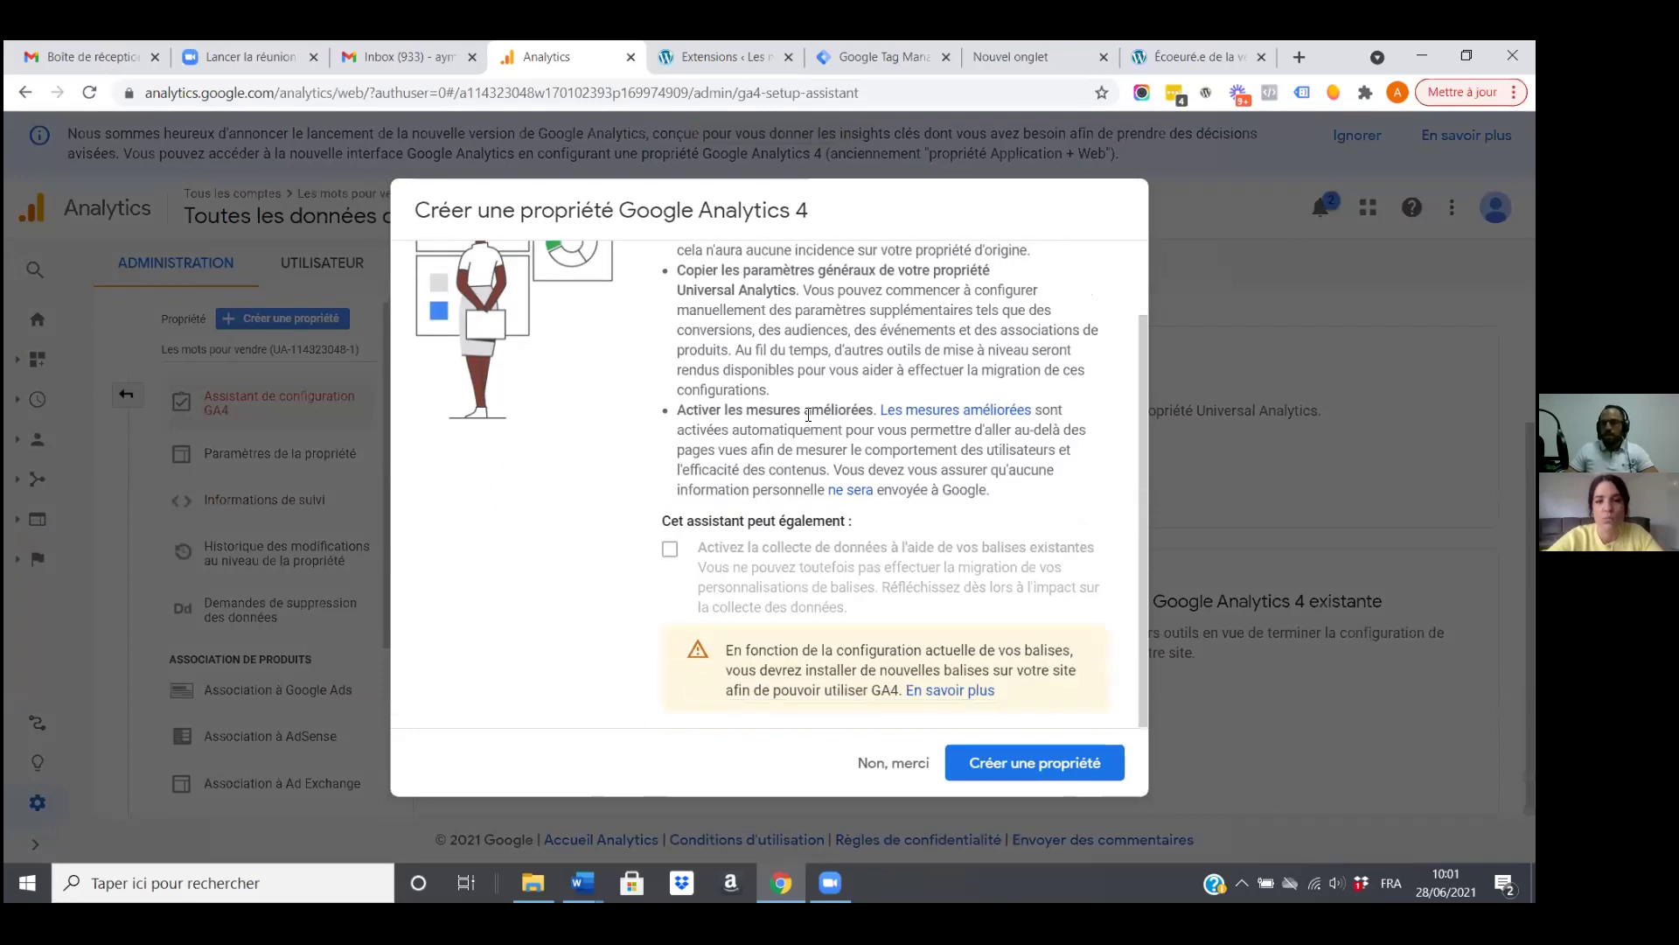
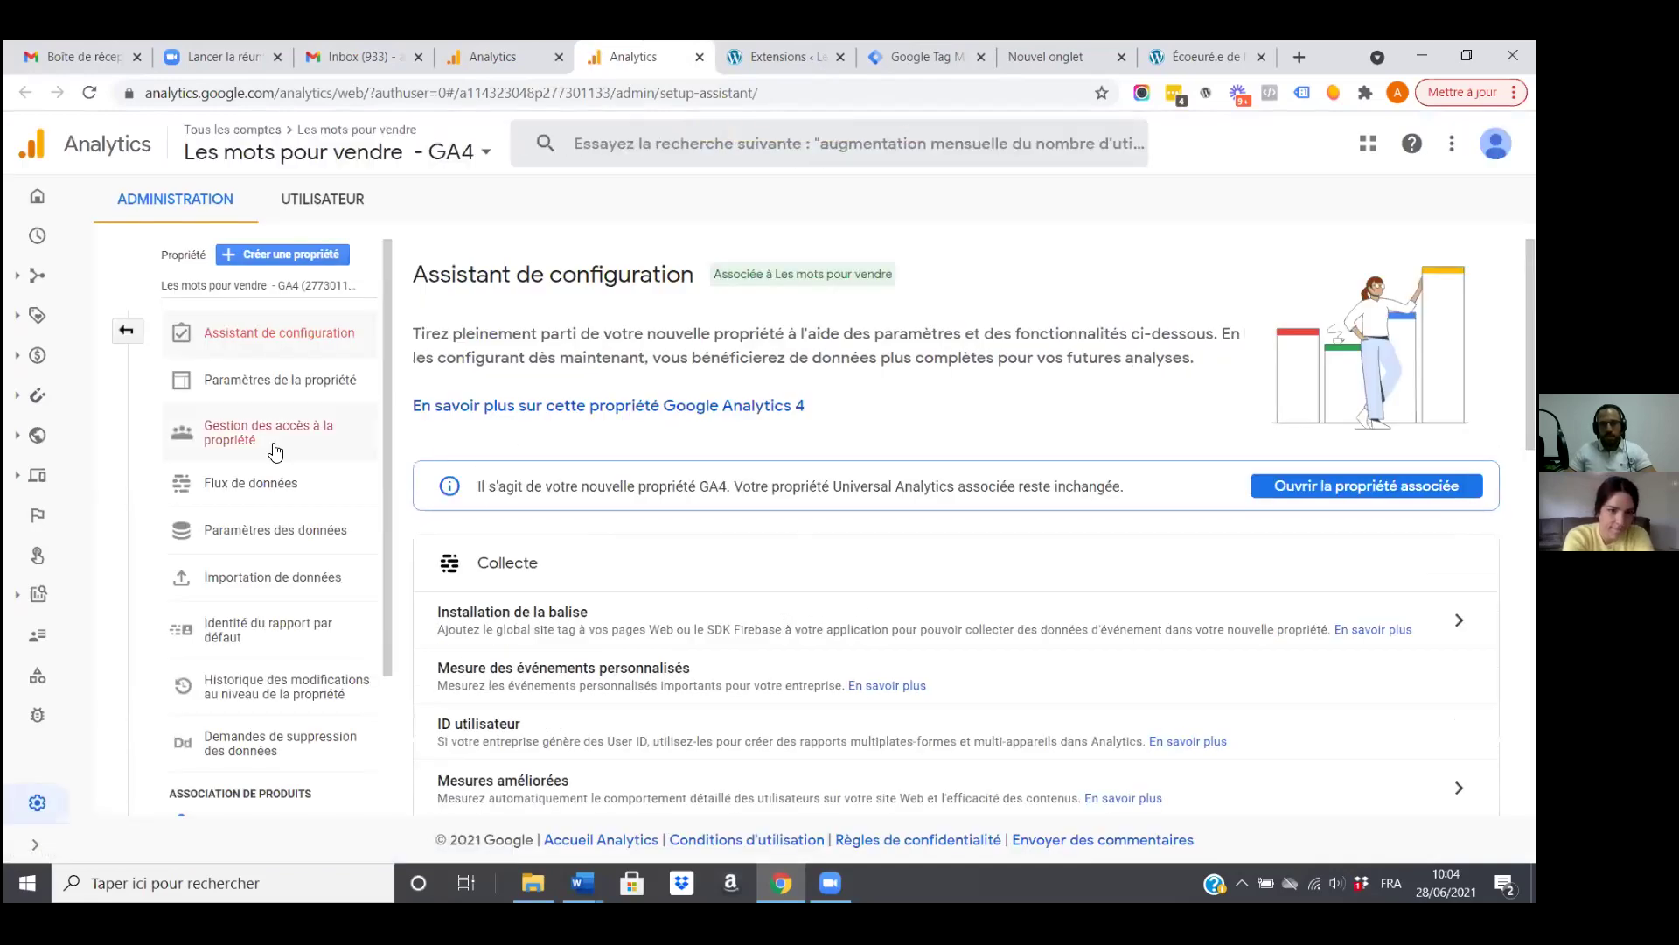
Open the details of the Les mots pour vendre - GA4 web data stream and copy its measurement ID.
{"action": "left_click", "coordinate": [228, 489]}
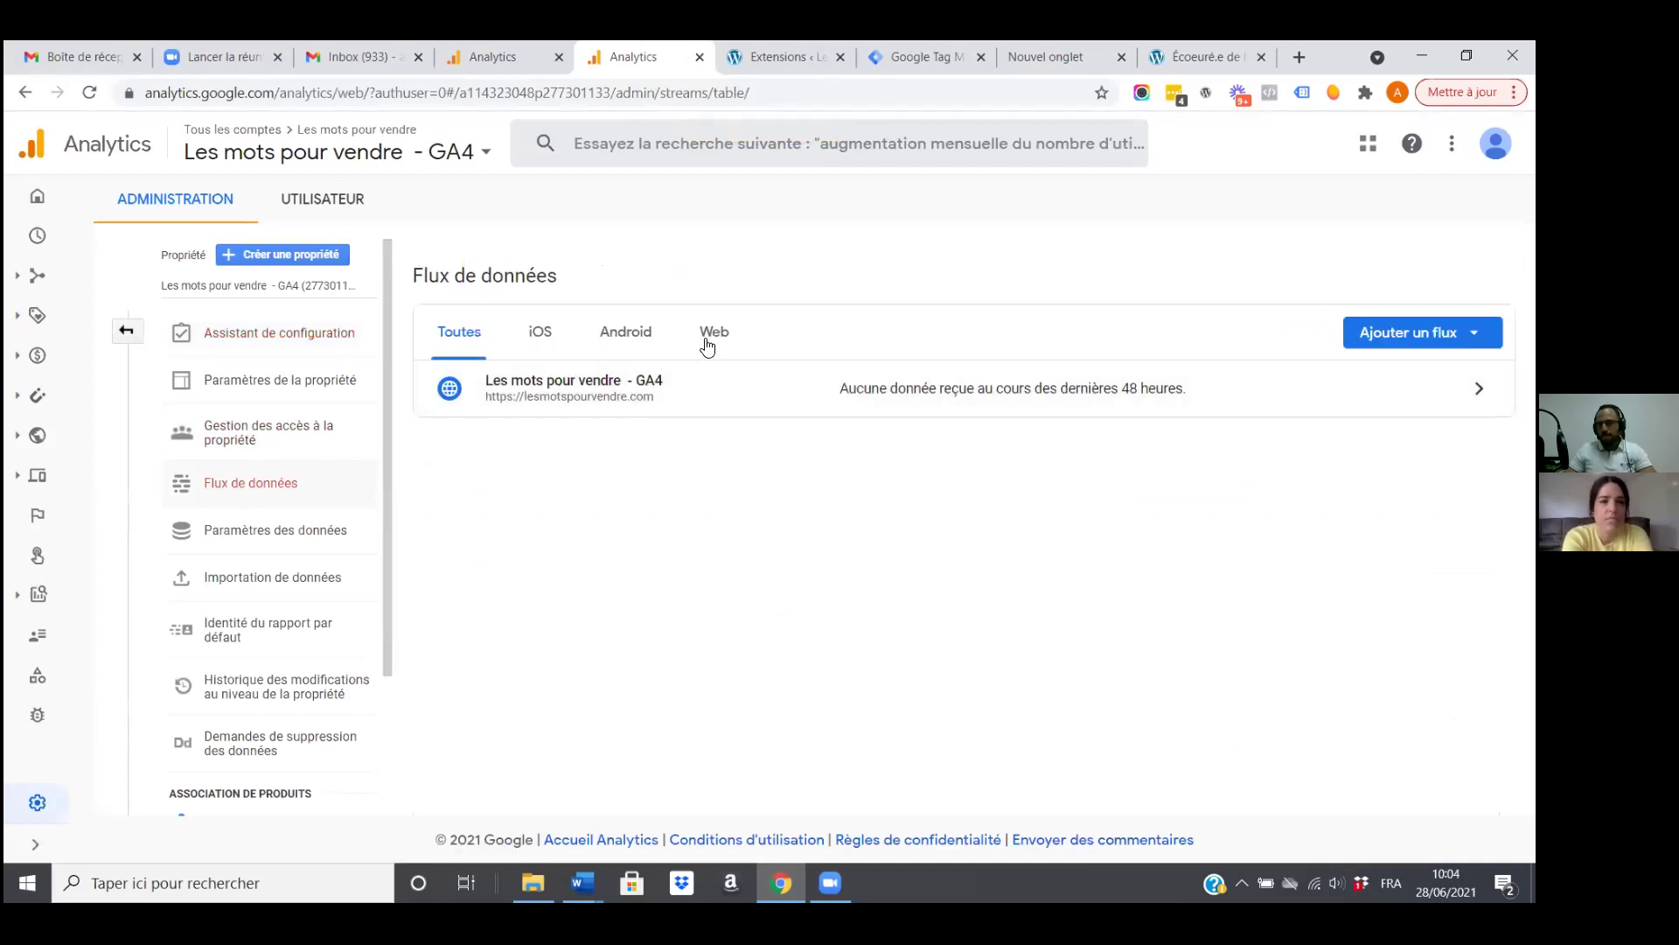
{"action": "left_click", "coordinate": [714, 332]}
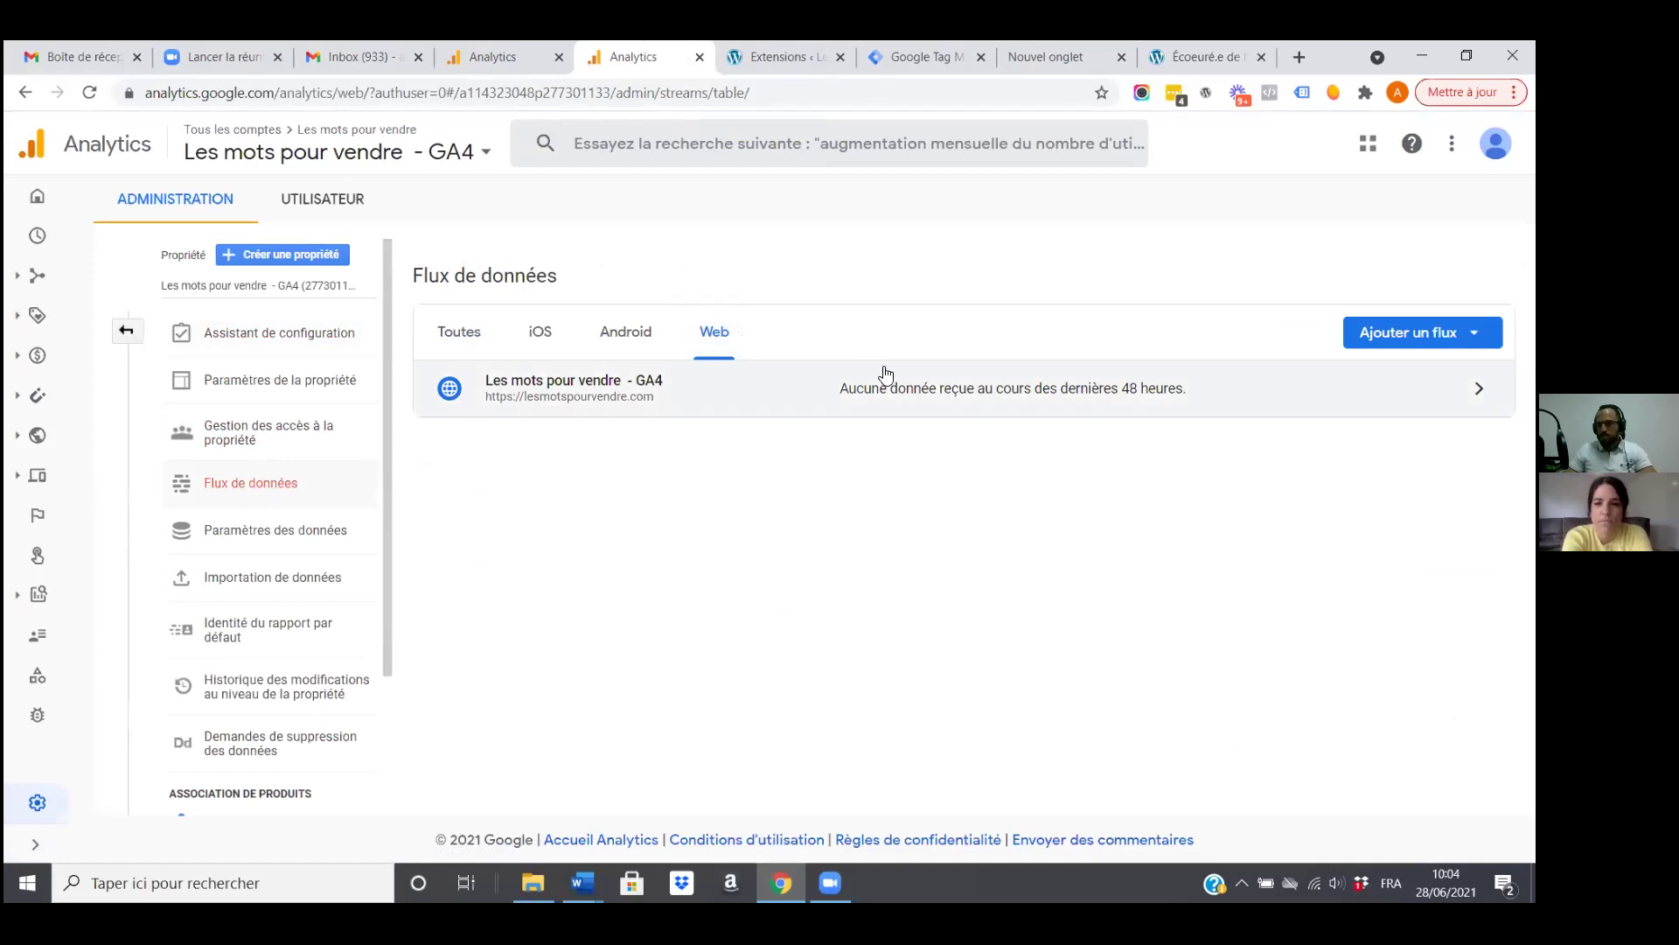
{"action": "left_click", "coordinate": [927, 392]}
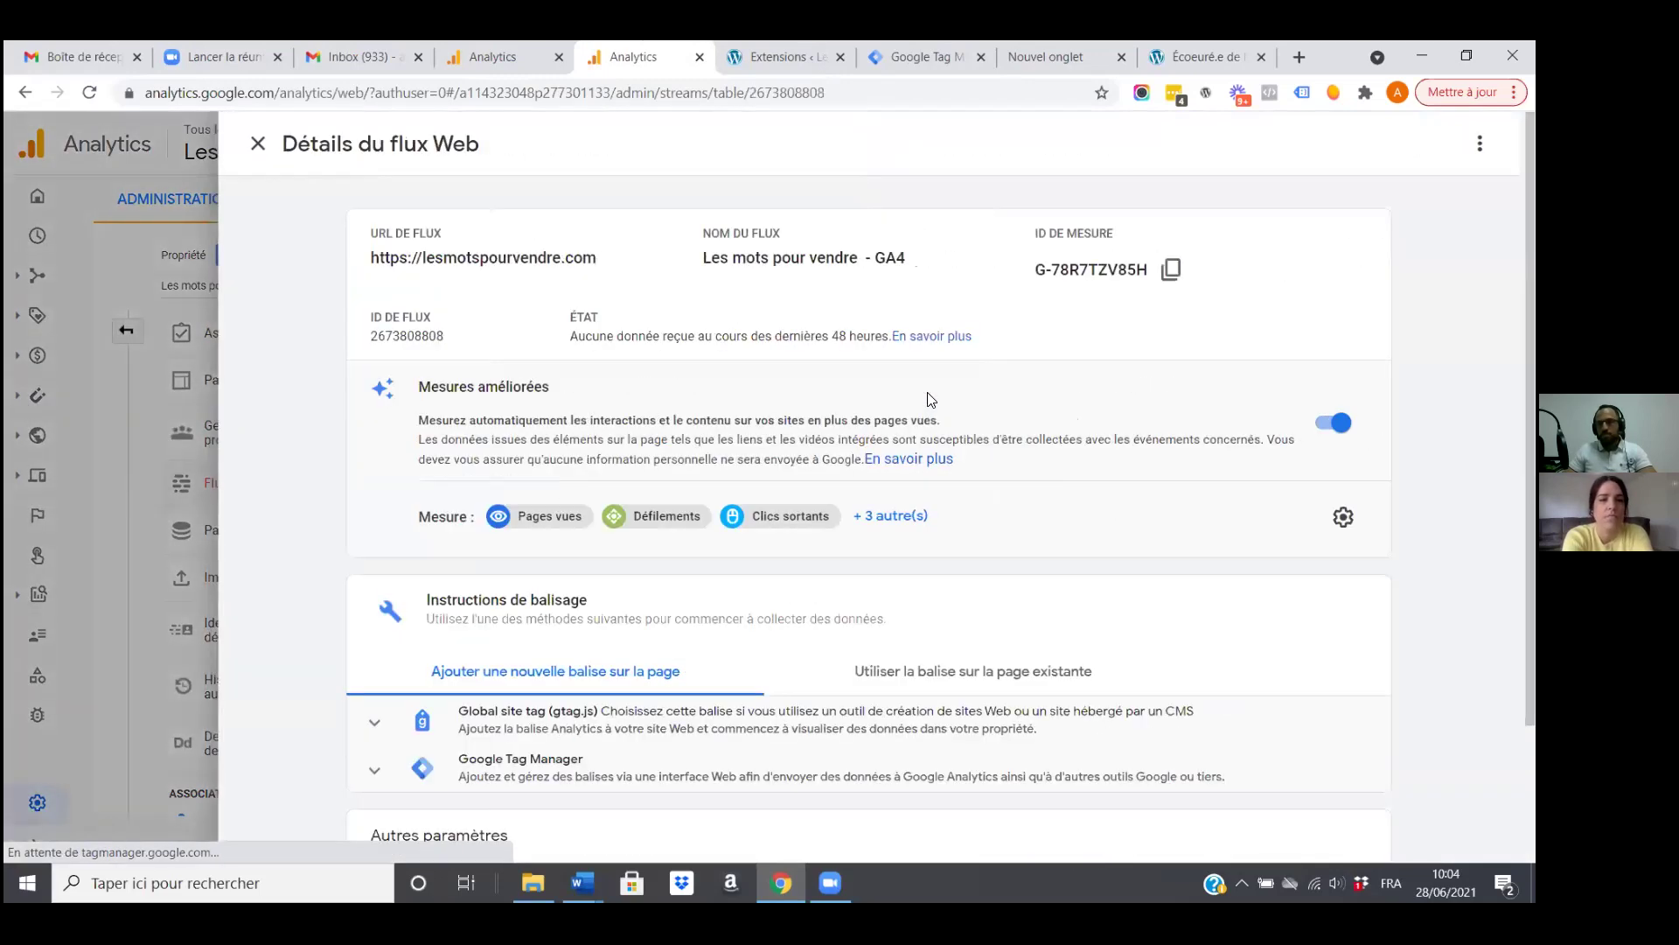
{"action": "left_click_drag", "start_coordinate": [1036, 271], "coordinate": [1147, 275]}
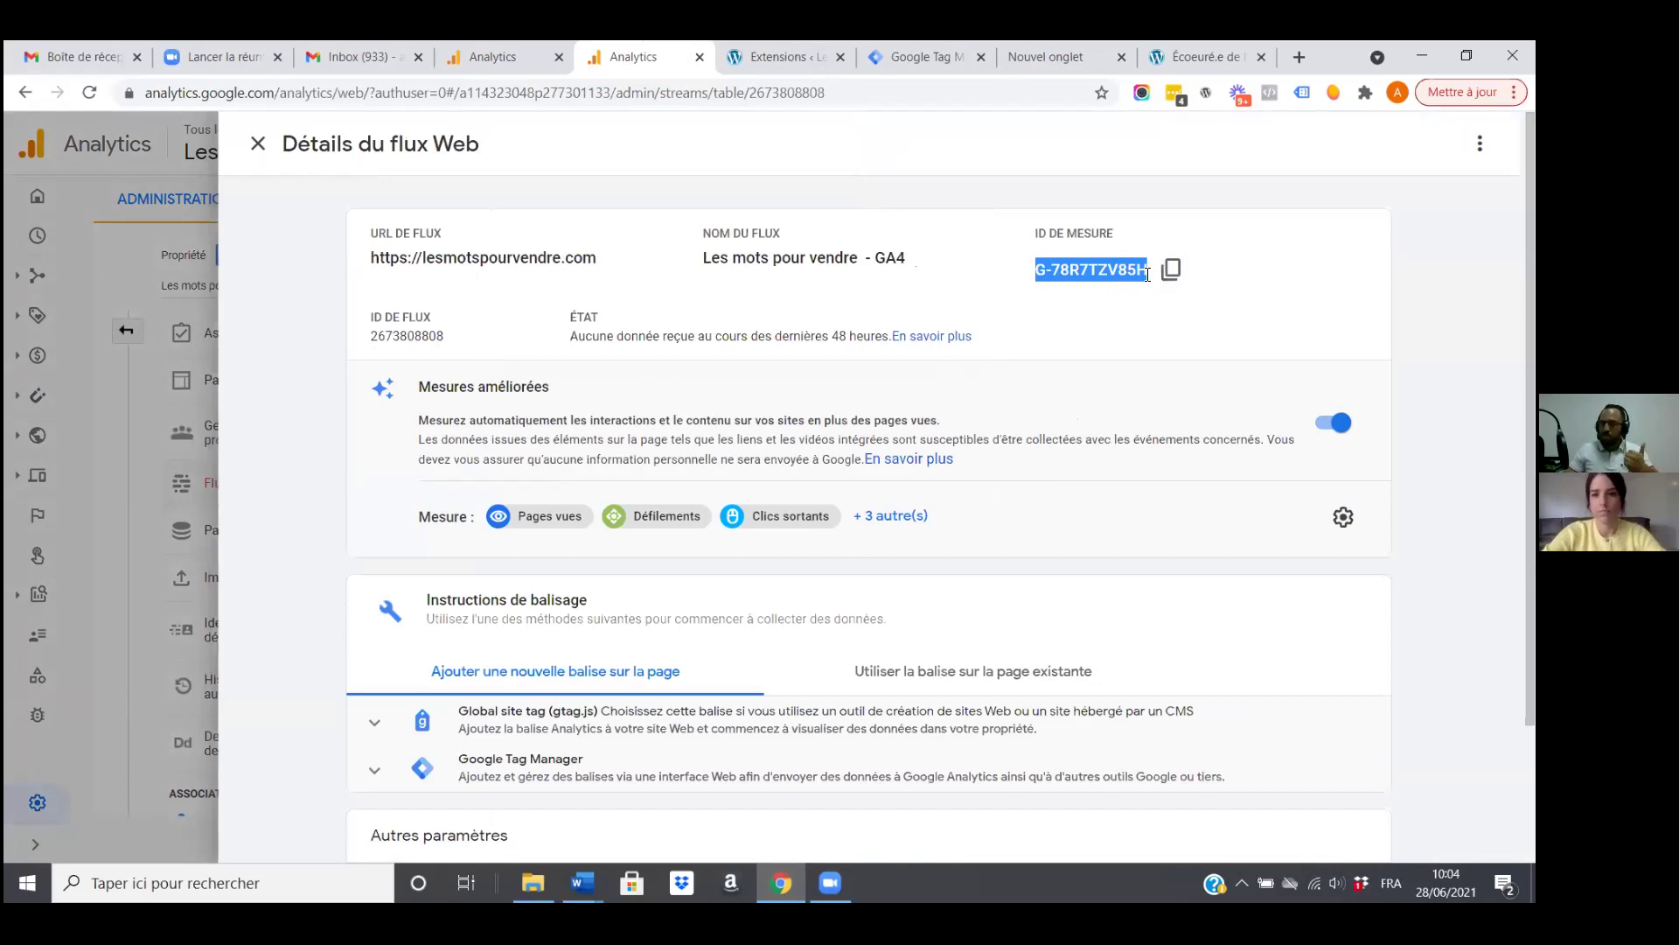
{"action": "left_click", "coordinate": [1039, 271]}
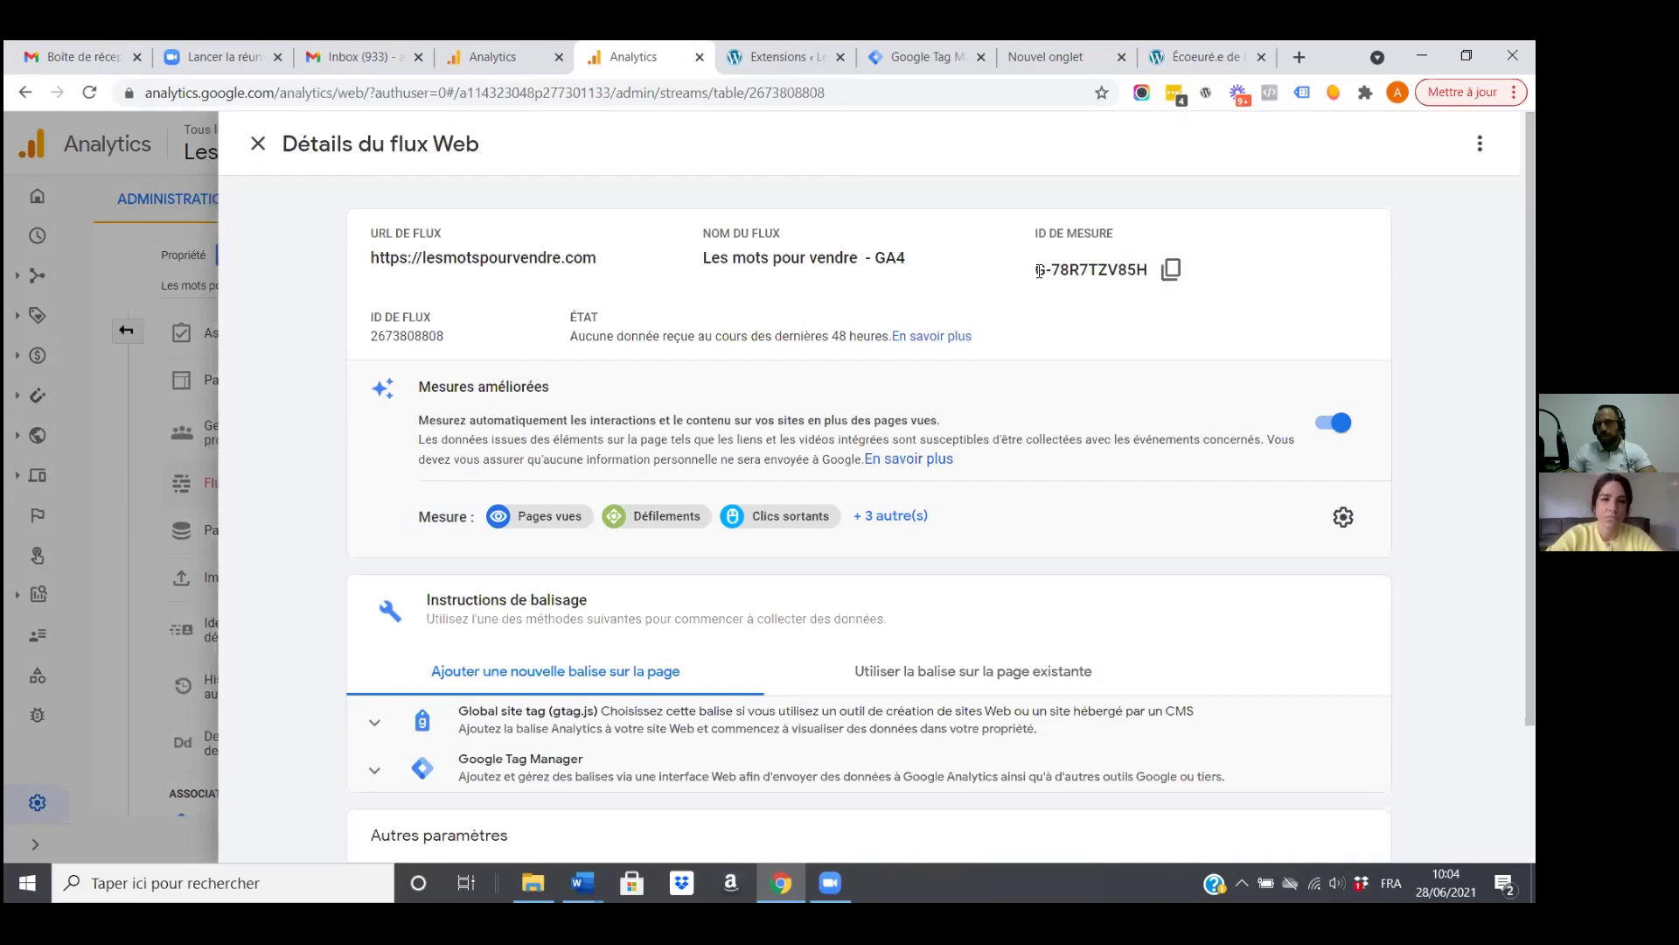
{"action": "left_click_drag", "start_coordinate": [1039, 271], "coordinate": [1044, 269]}
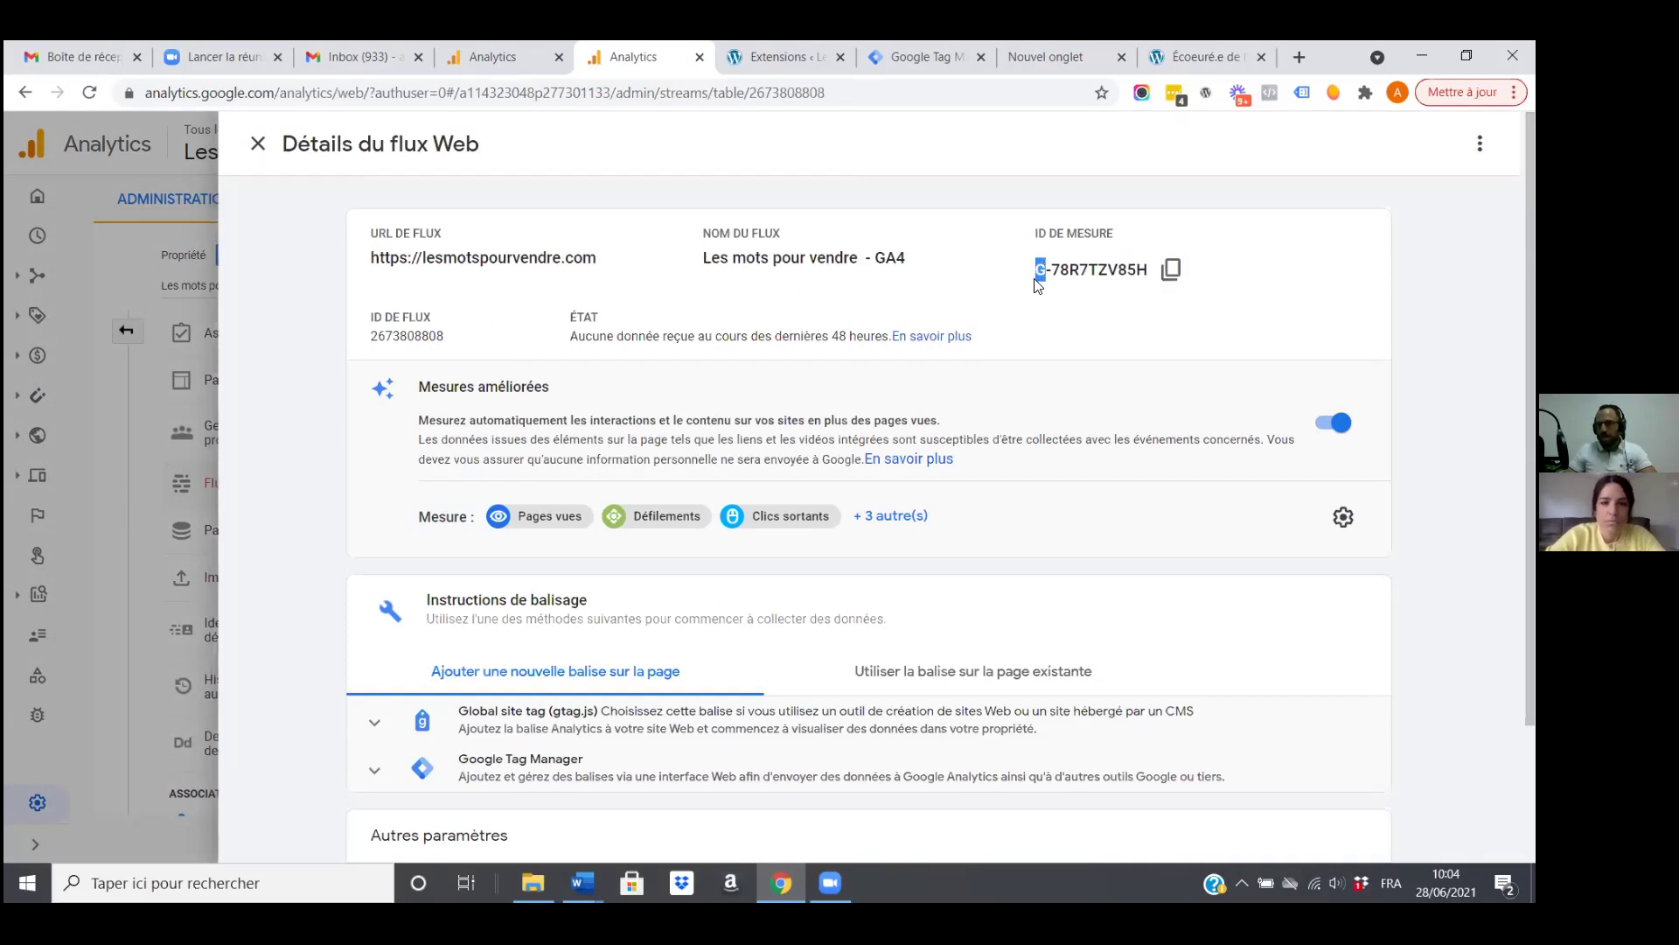
{"action": "left_click", "coordinate": [1062, 328]}
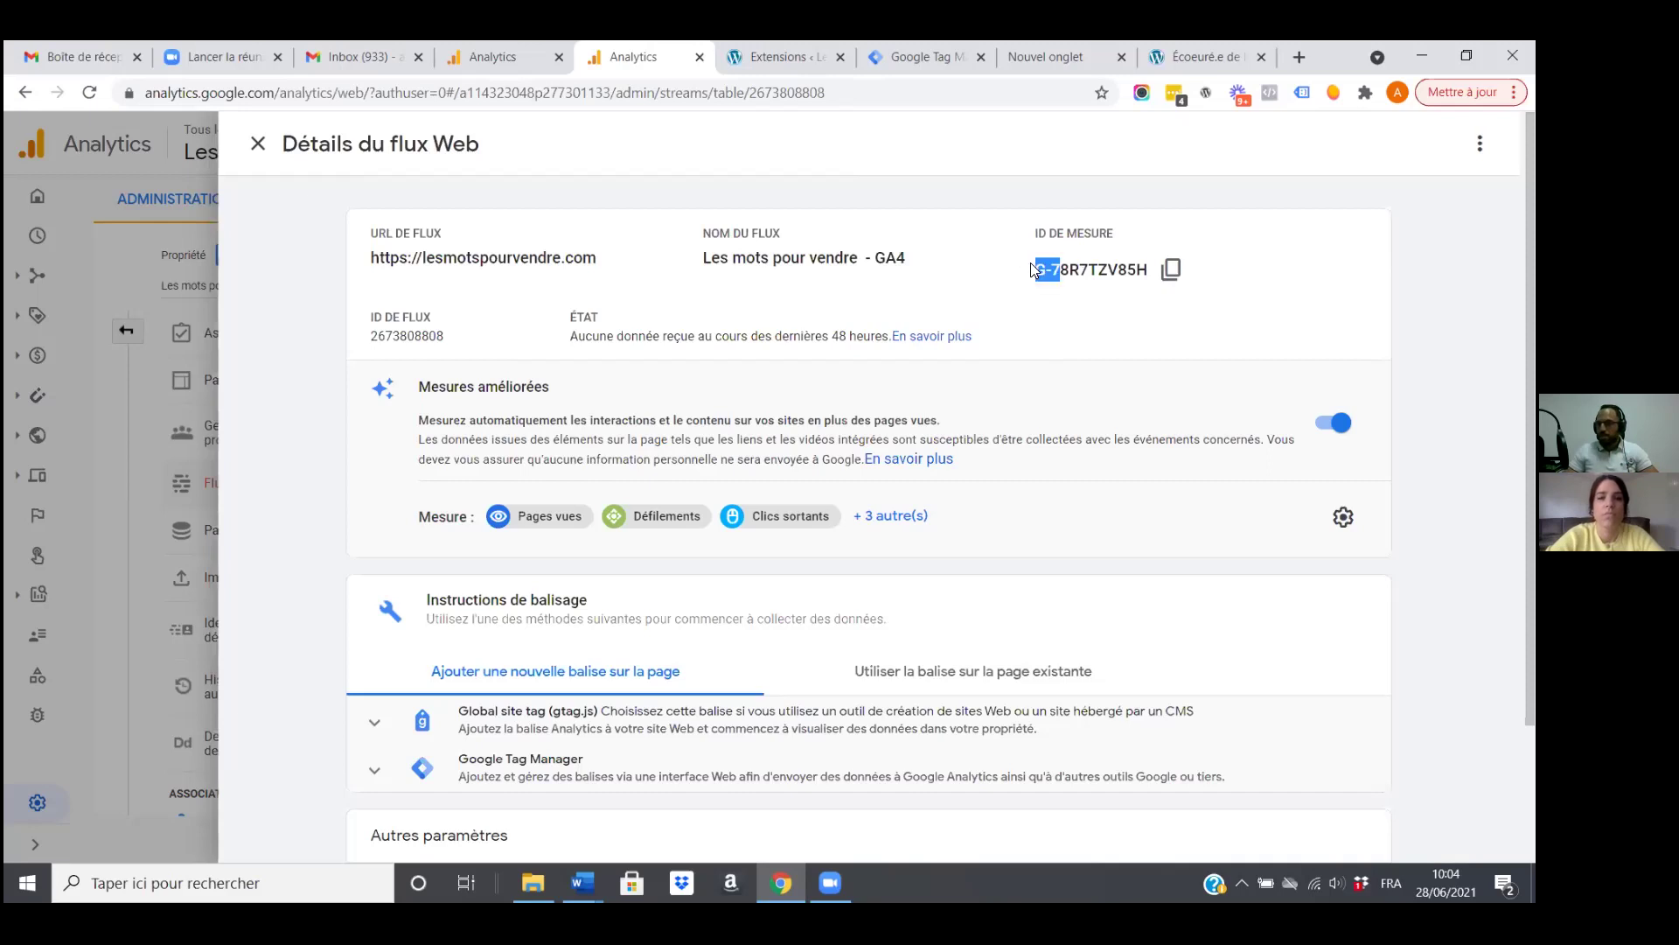
{"action": "left_click_drag", "start_coordinate": [1030, 263], "coordinate": [1164, 271]}
{"action": "left_click", "coordinate": [1181, 279]}
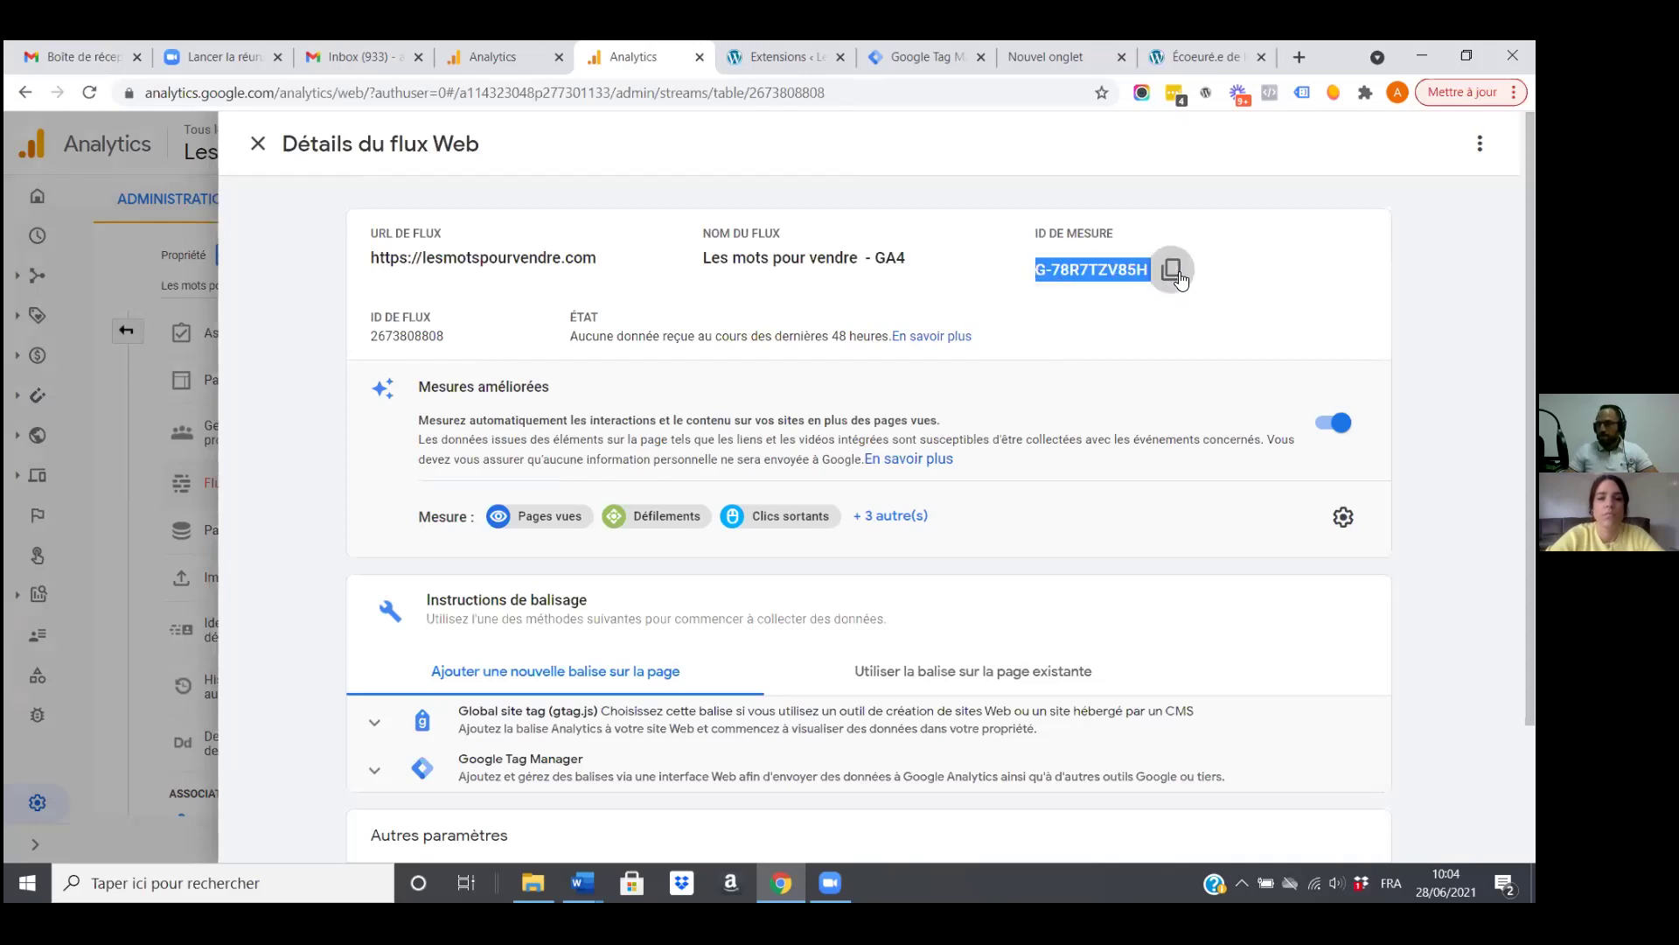
Switch to Google Tag Manager and start a new user-defined variable named "ID Analytics - GA4".
{"action": "left_click", "coordinate": [927, 54]}
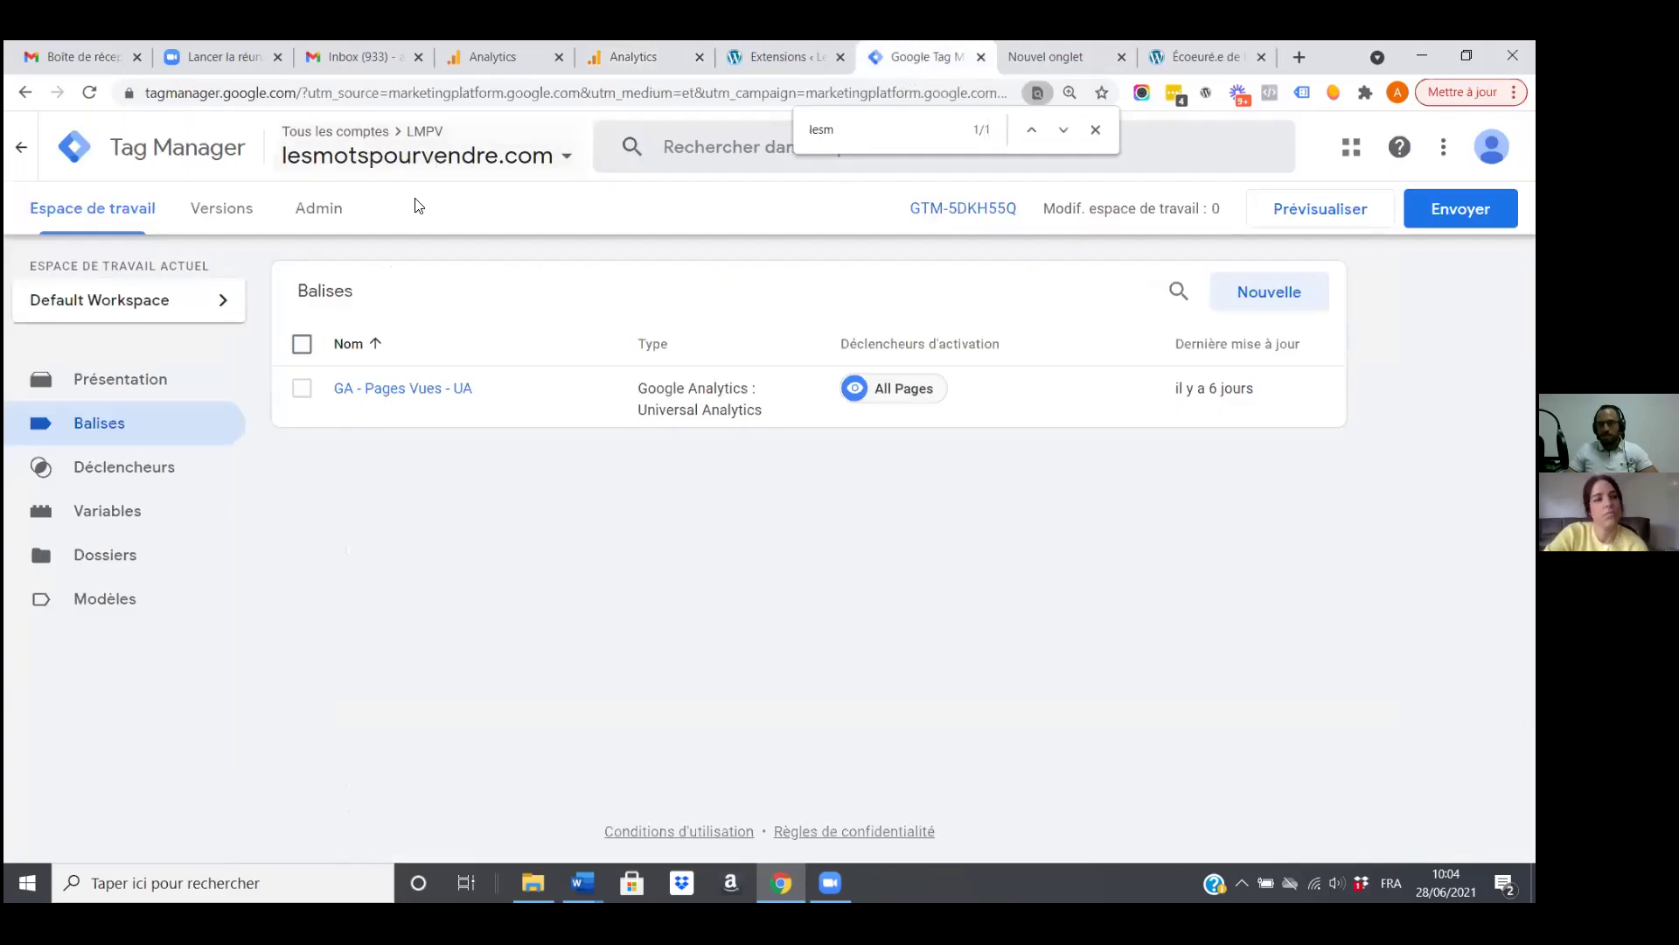
{"action": "left_click", "coordinate": [101, 514]}
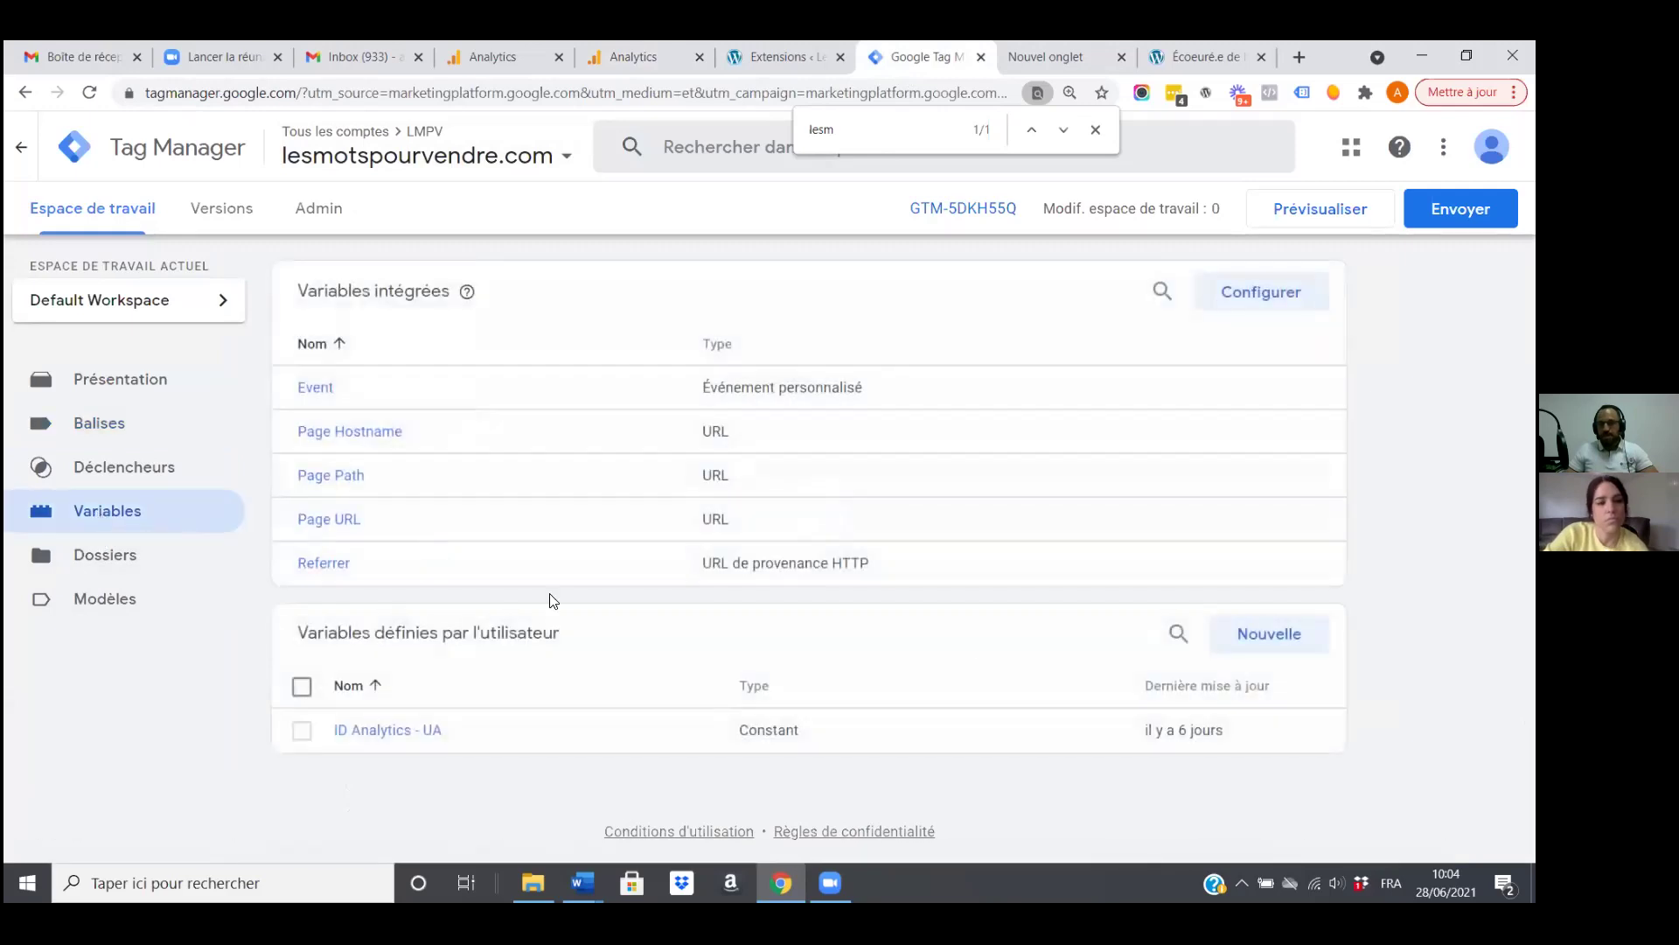
{"action": "left_click", "coordinate": [1273, 633]}
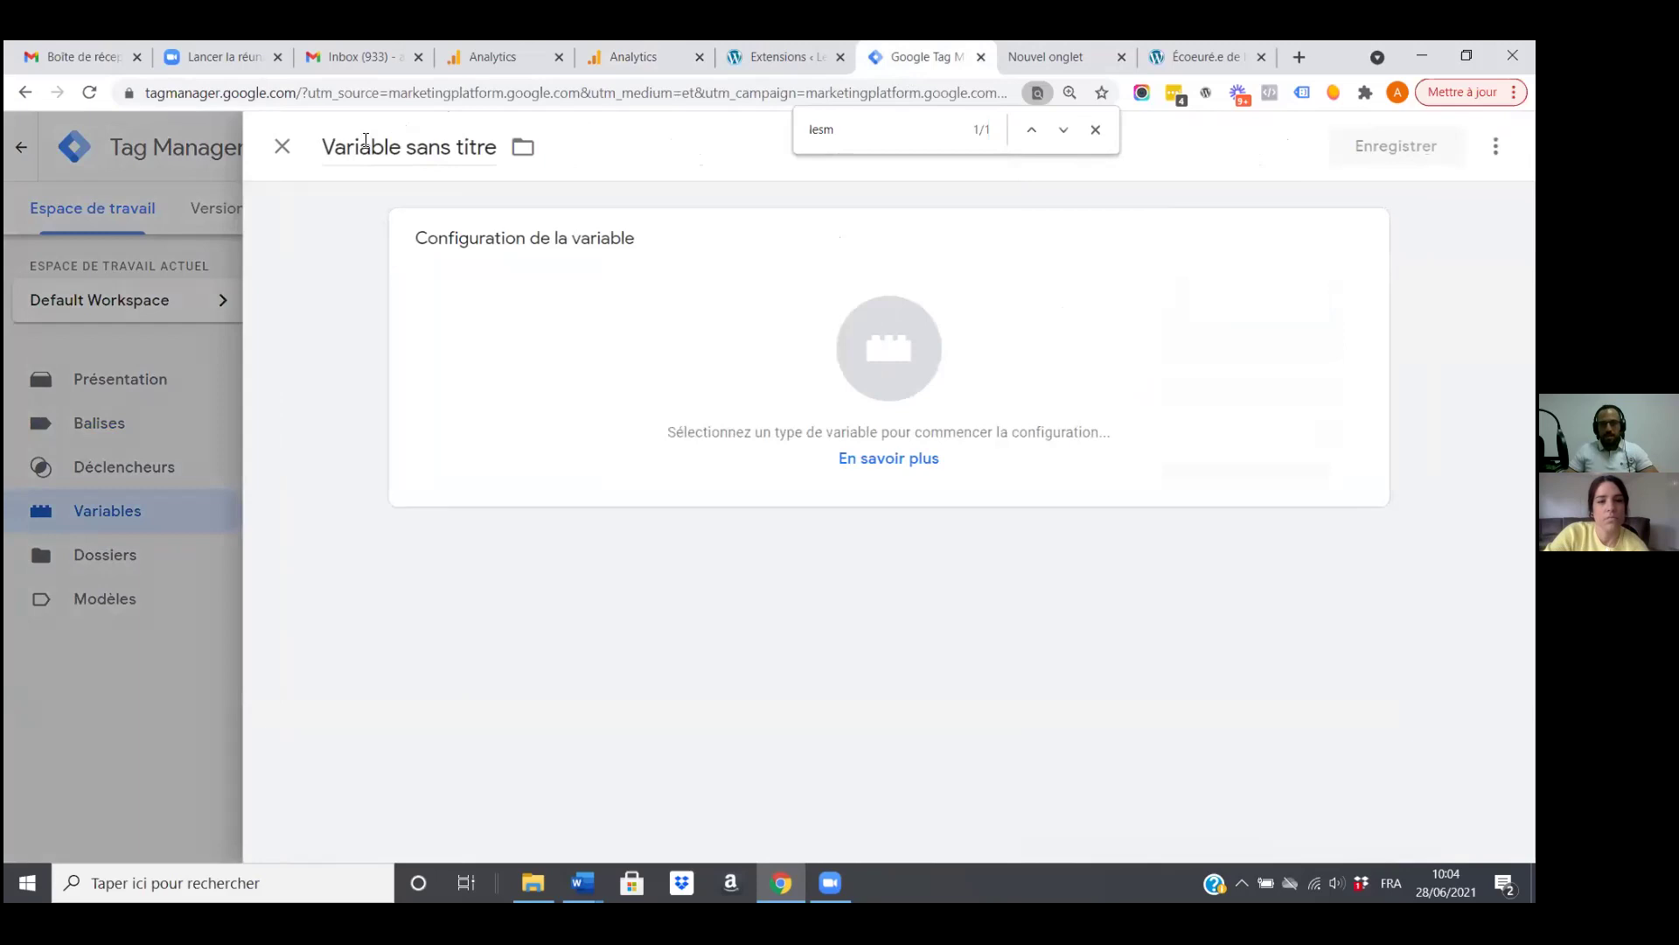
{"action": "left_click", "coordinate": [334, 152]}
{"action": "key", "text": "ctrl+a"}
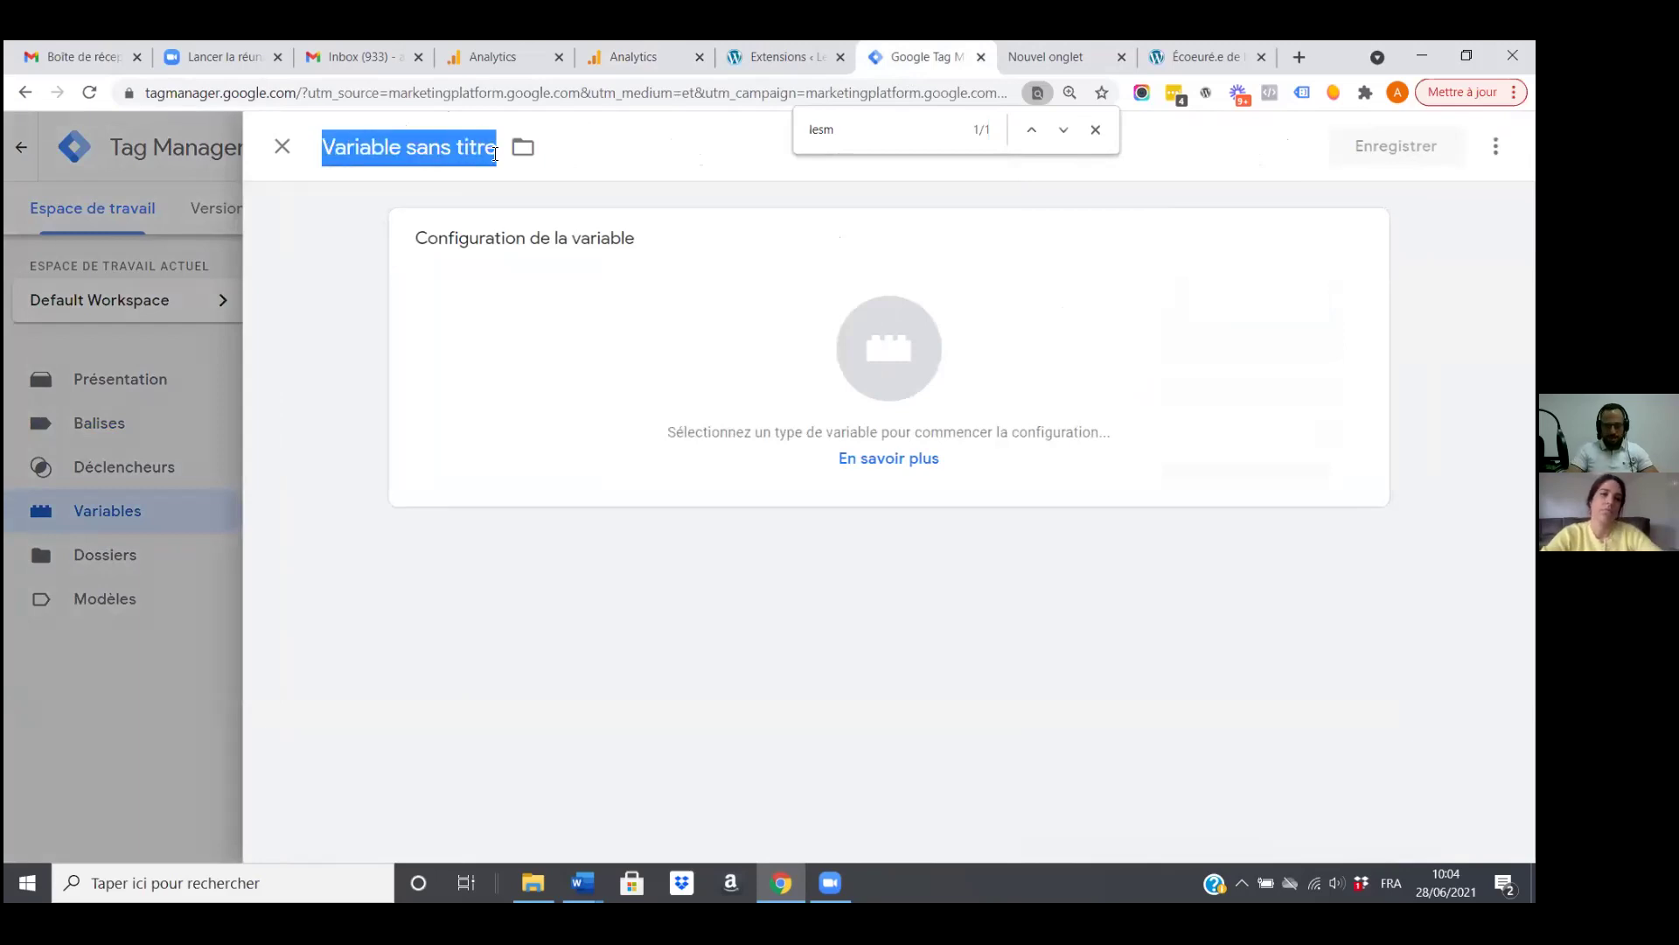
{"action": "type", "text": "ID Analyt"}
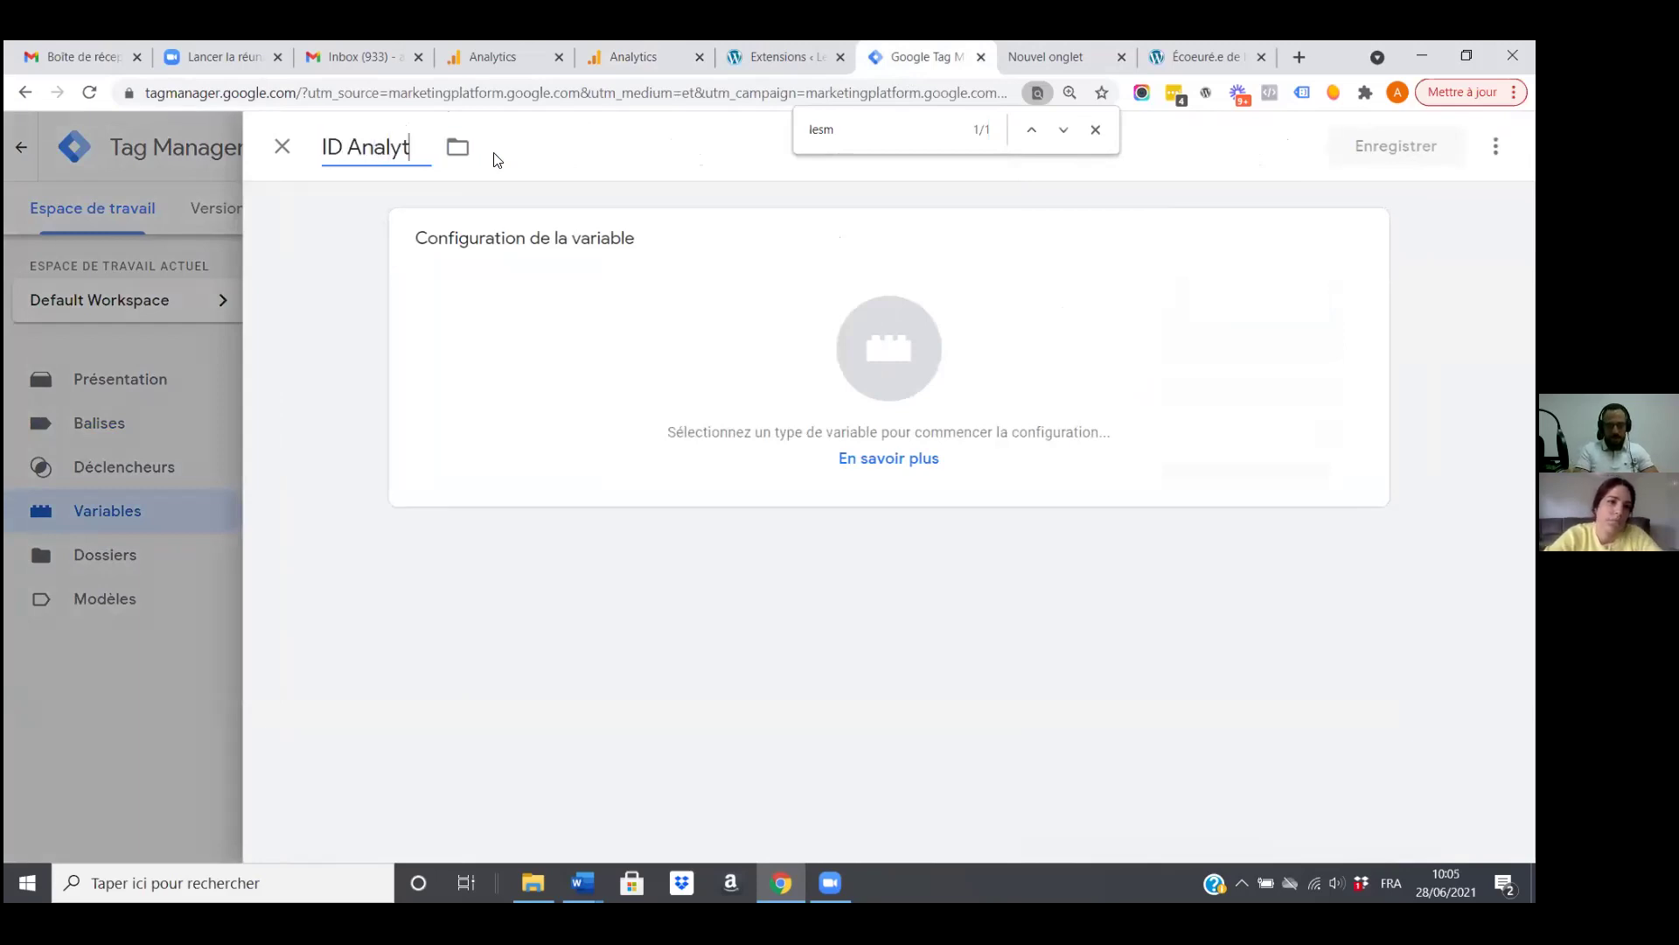
{"action": "type", "text": "ics è GA"}
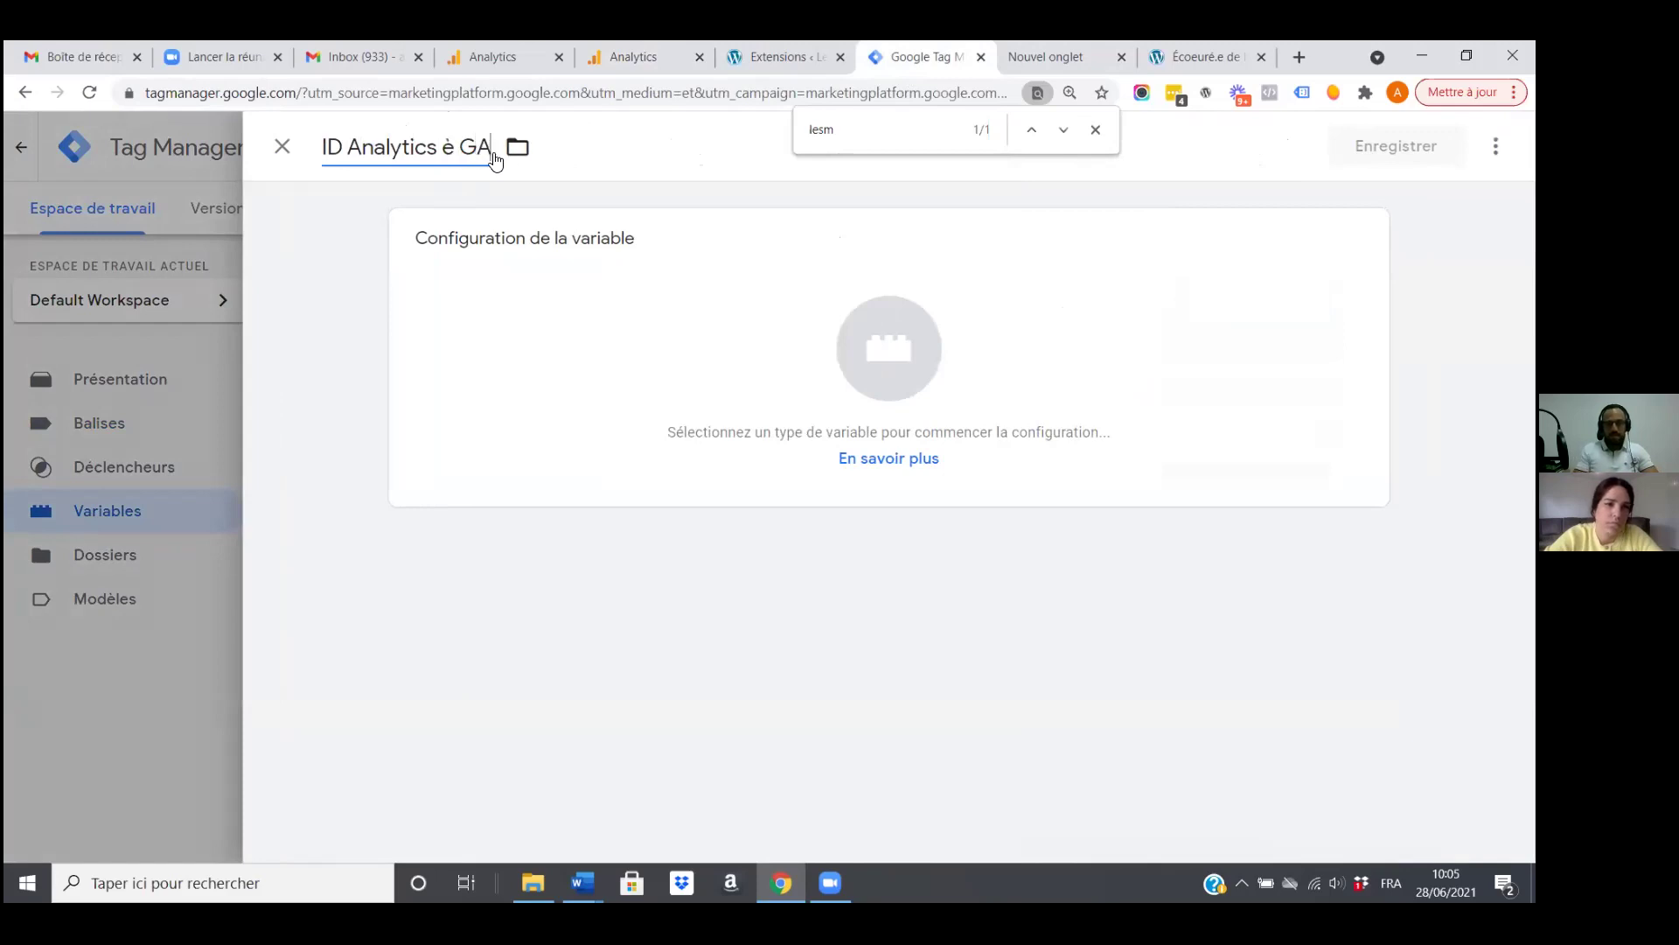
{"action": "key", "text": "BackSpace"}
{"action": "key", "text": "BackSpace"}
{"action": "key", "text": "BackSpace"}
{"action": "key", "text": "BackSpace"}
{"action": "key", "text": "BackSpace"}
{"action": "type", "text": "- GA4"}
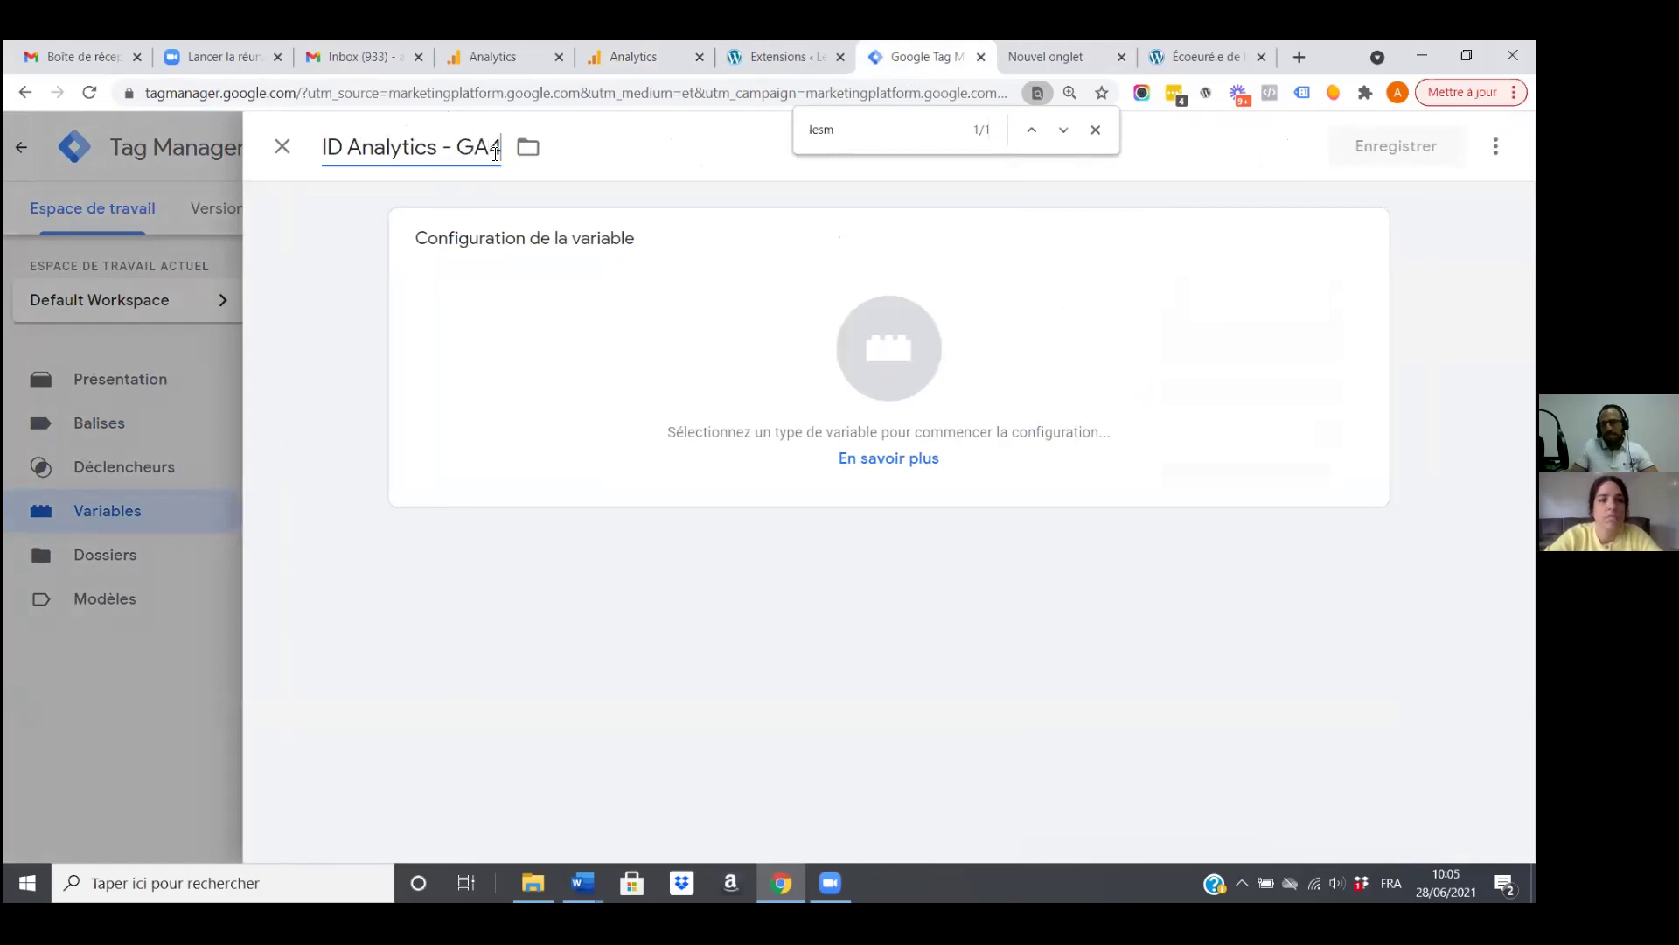
Make the variable a Constant, paste the copied measurement ID as its value, and save it.
{"action": "left_click", "coordinate": [1206, 251]}
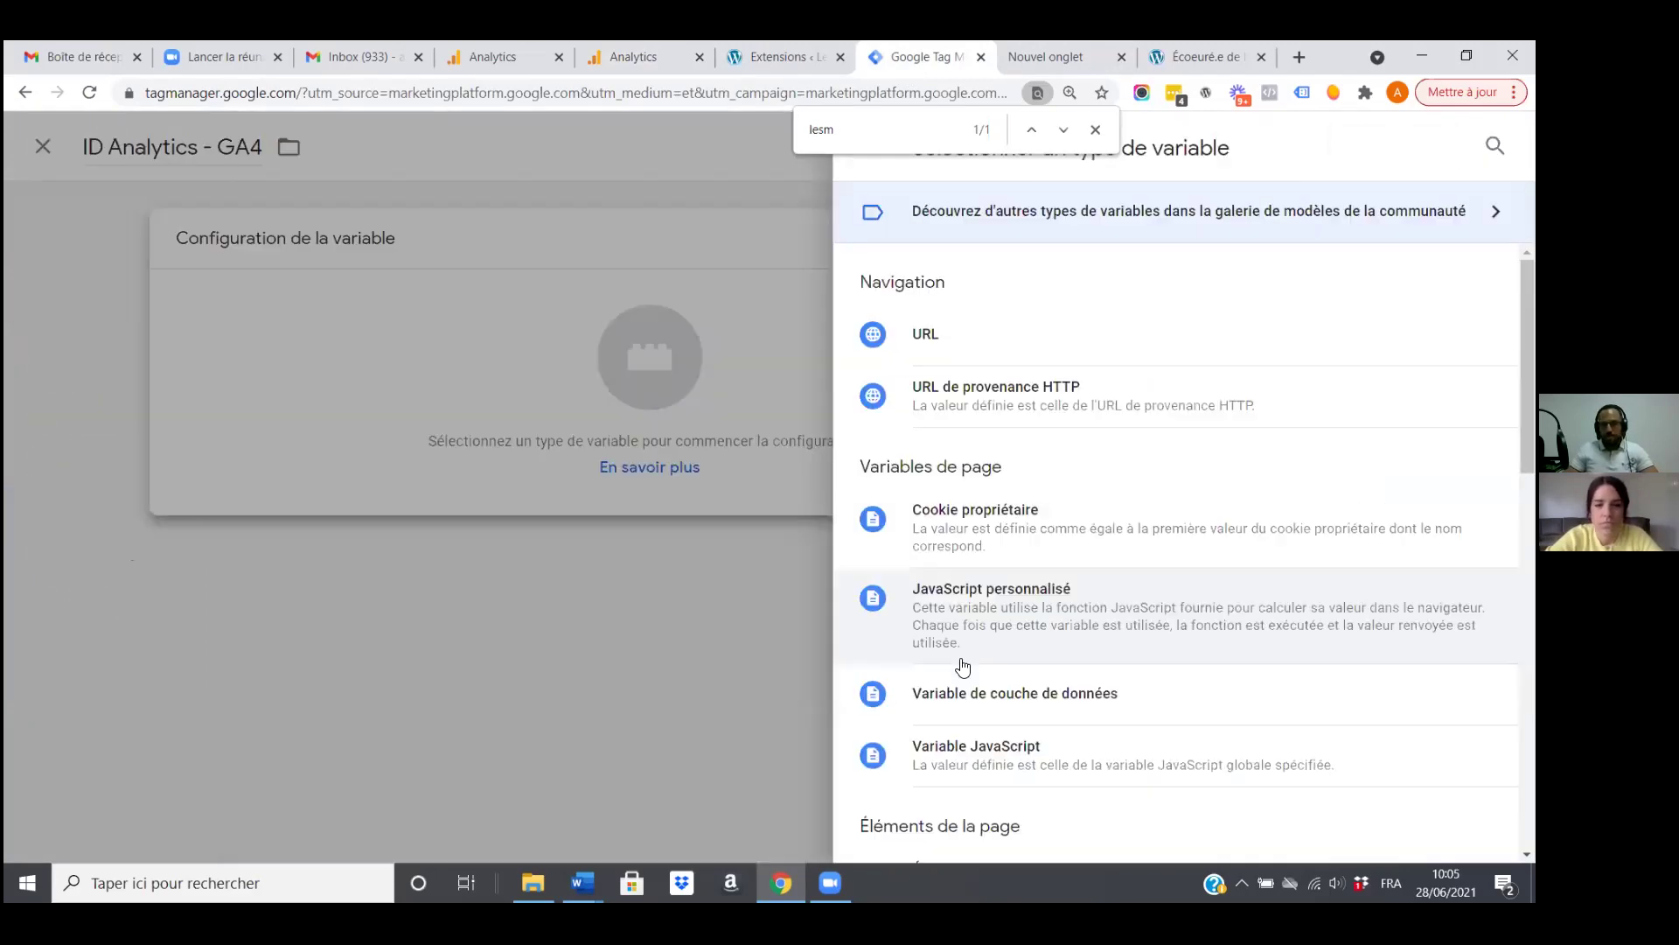
{"action": "scroll", "coordinate": [959, 660], "scroll_direction": "down", "scroll_amount": 10}
{"action": "scroll", "coordinate": [956, 595], "scroll_direction": "up", "scroll_amount": 1}
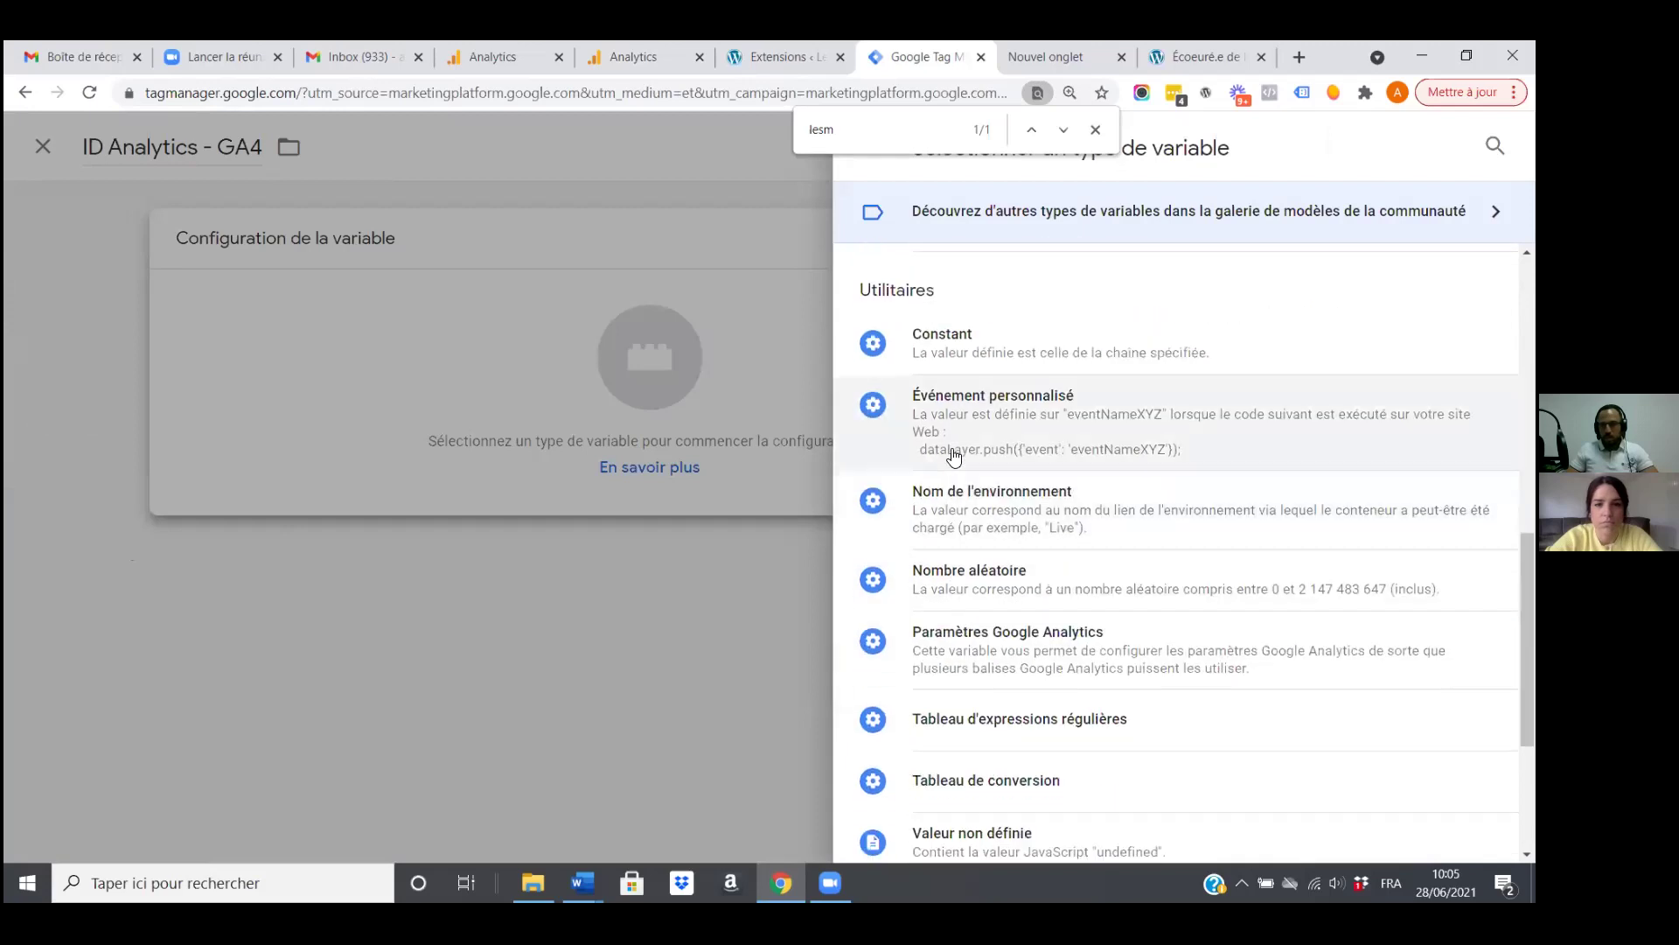
{"action": "left_click", "coordinate": [950, 349]}
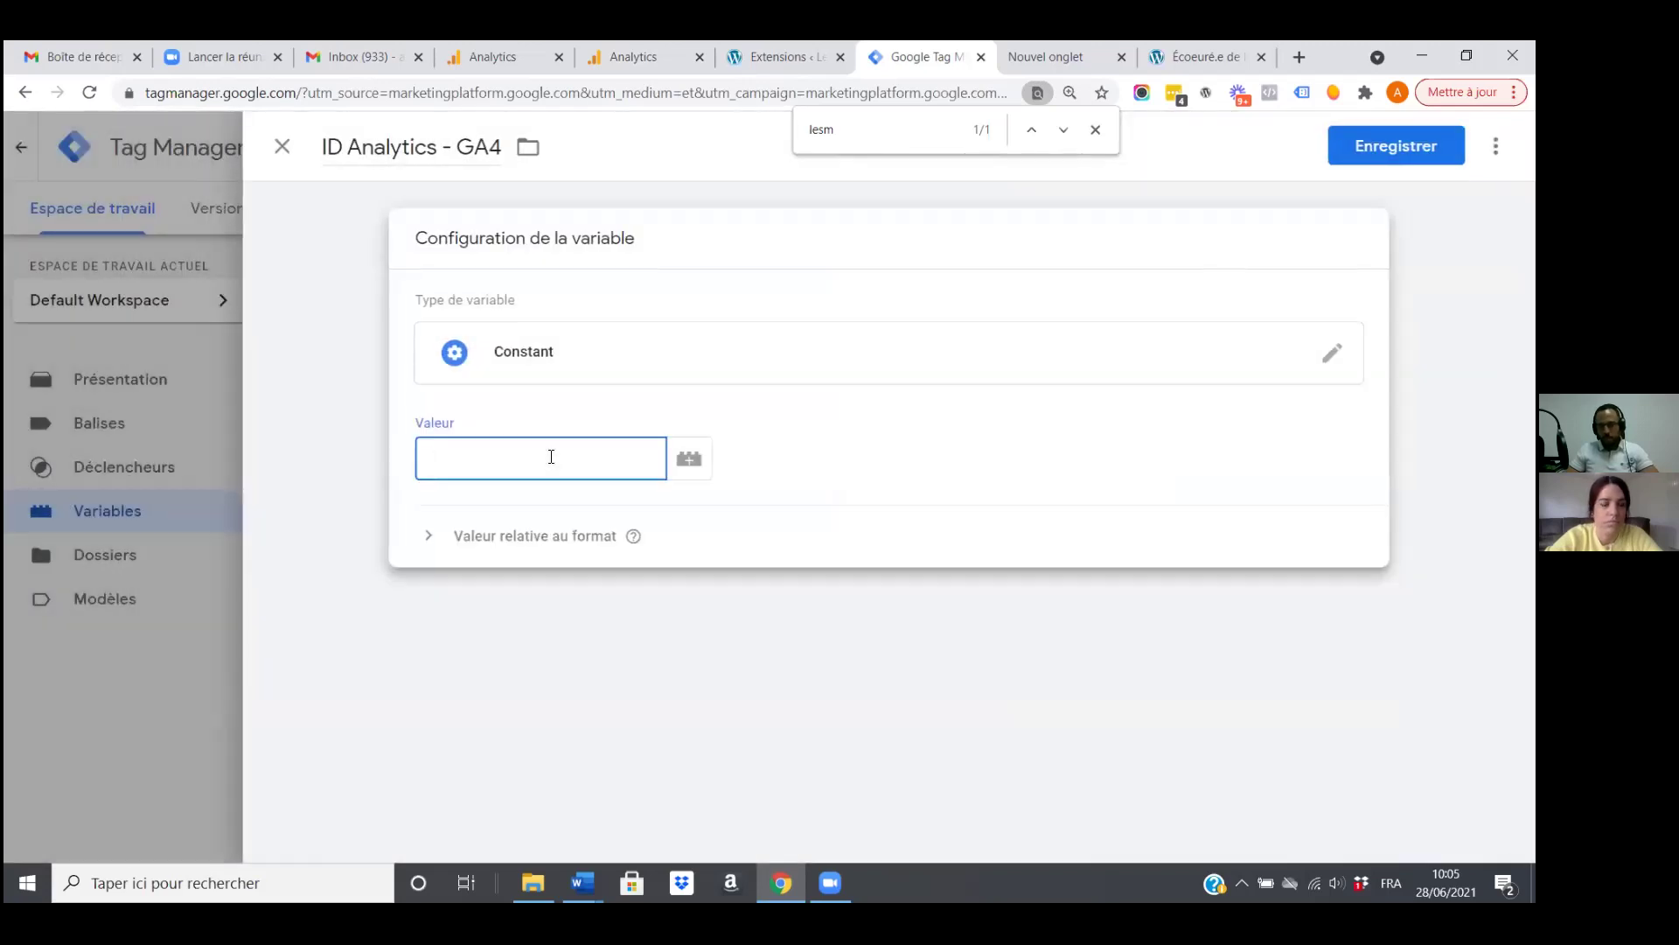
{"action": "key", "text": "ctrl+v"}
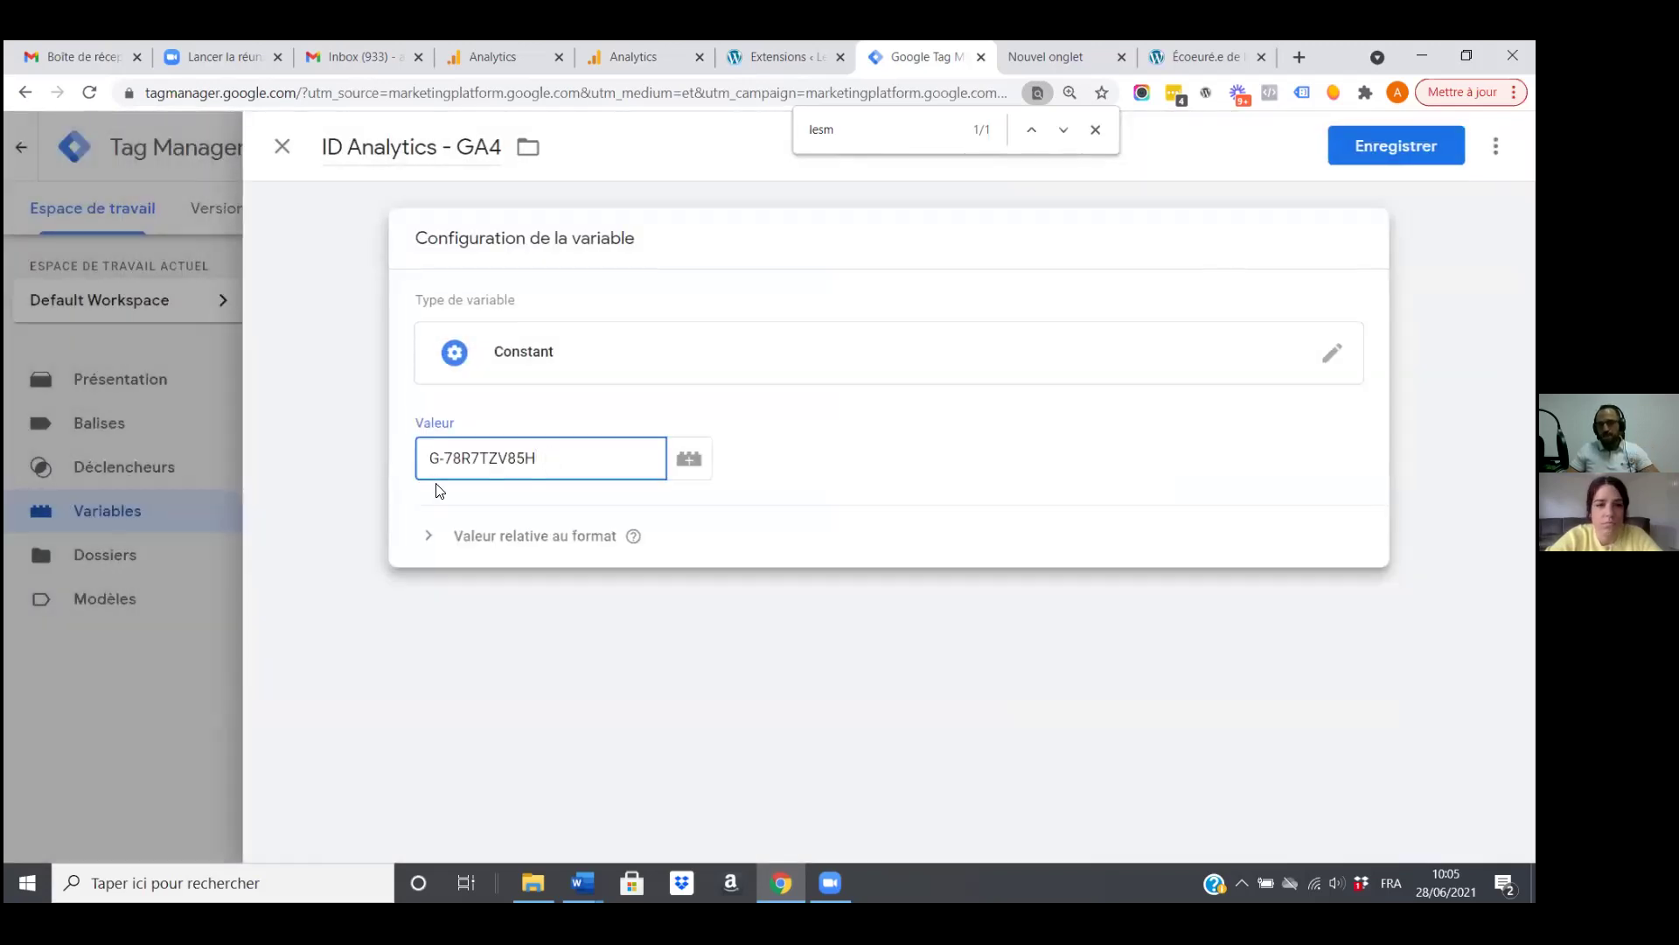
{"action": "left_click", "coordinate": [1394, 147]}
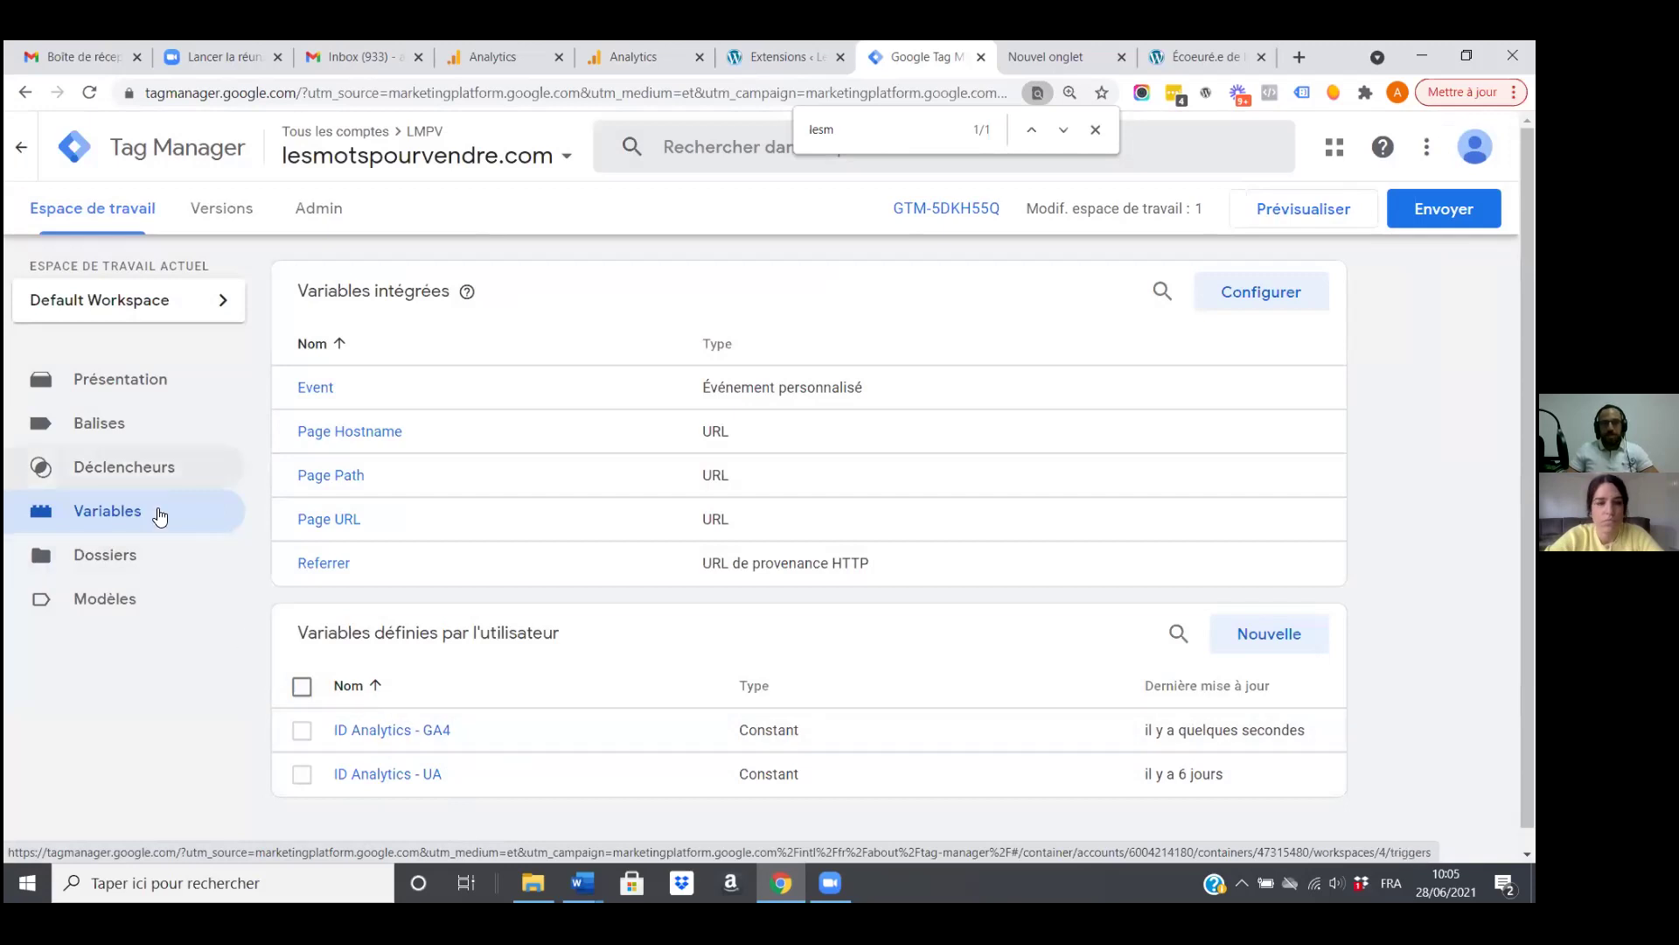
Start a new tag in the container and name it "GA - Pages Vues - GA4".
{"action": "left_click", "coordinate": [113, 427]}
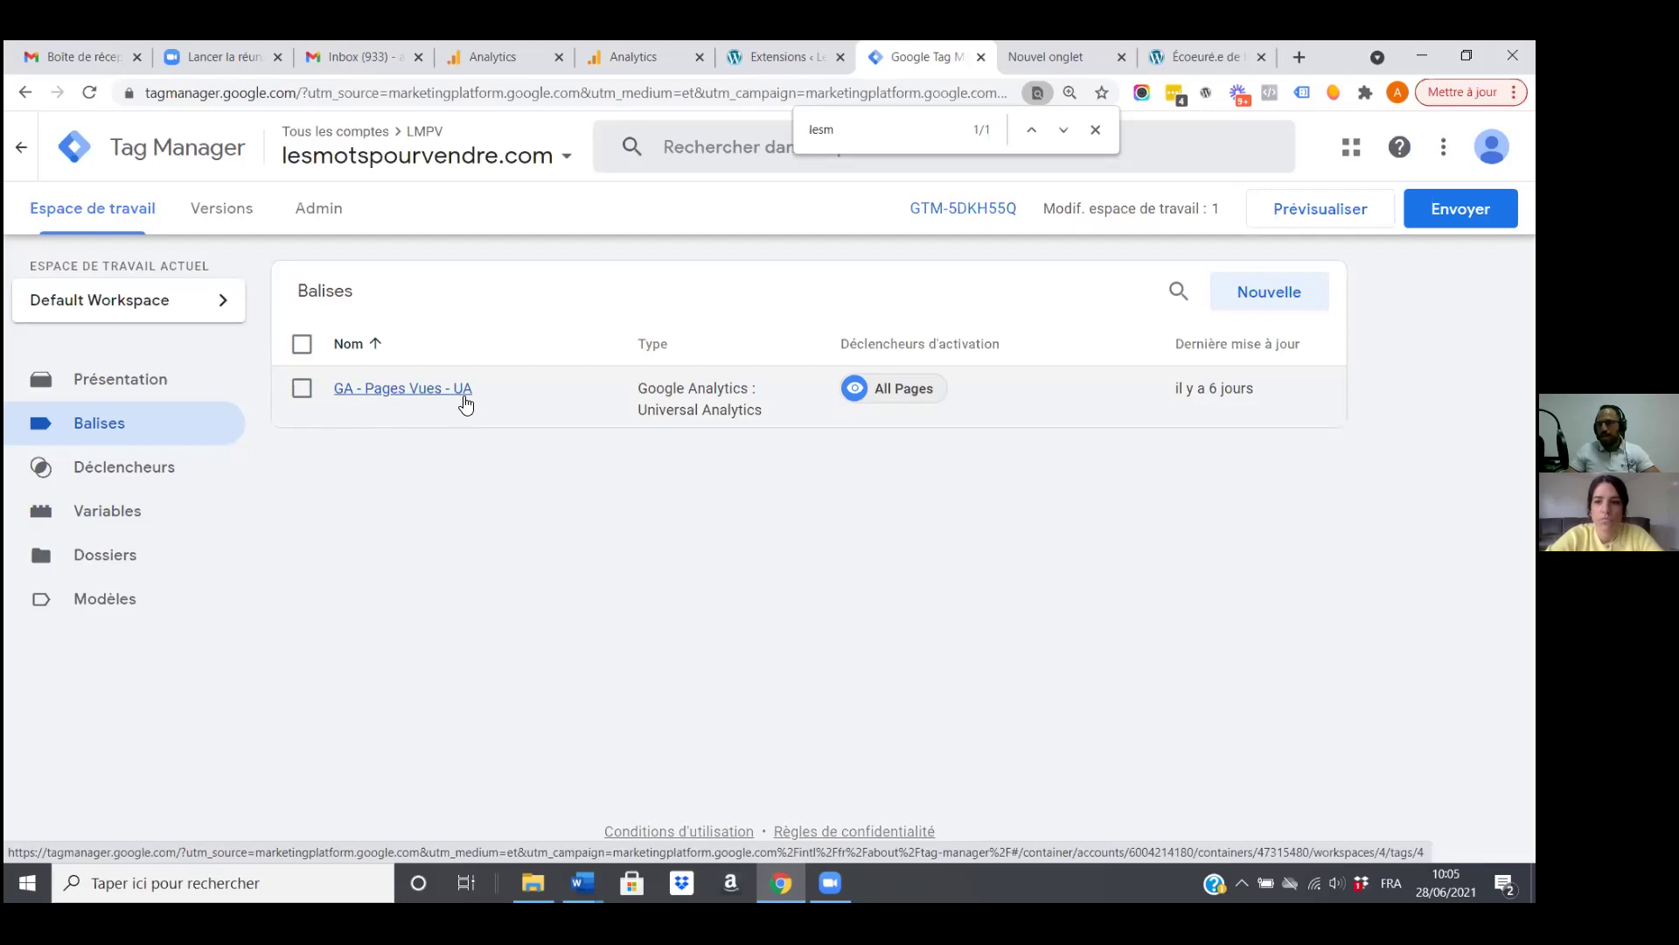
{"action": "left_click", "coordinate": [1275, 302]}
{"action": "left_click_drag", "start_coordinate": [325, 148], "coordinate": [473, 157]}
{"action": "type", "text": "GA -"}
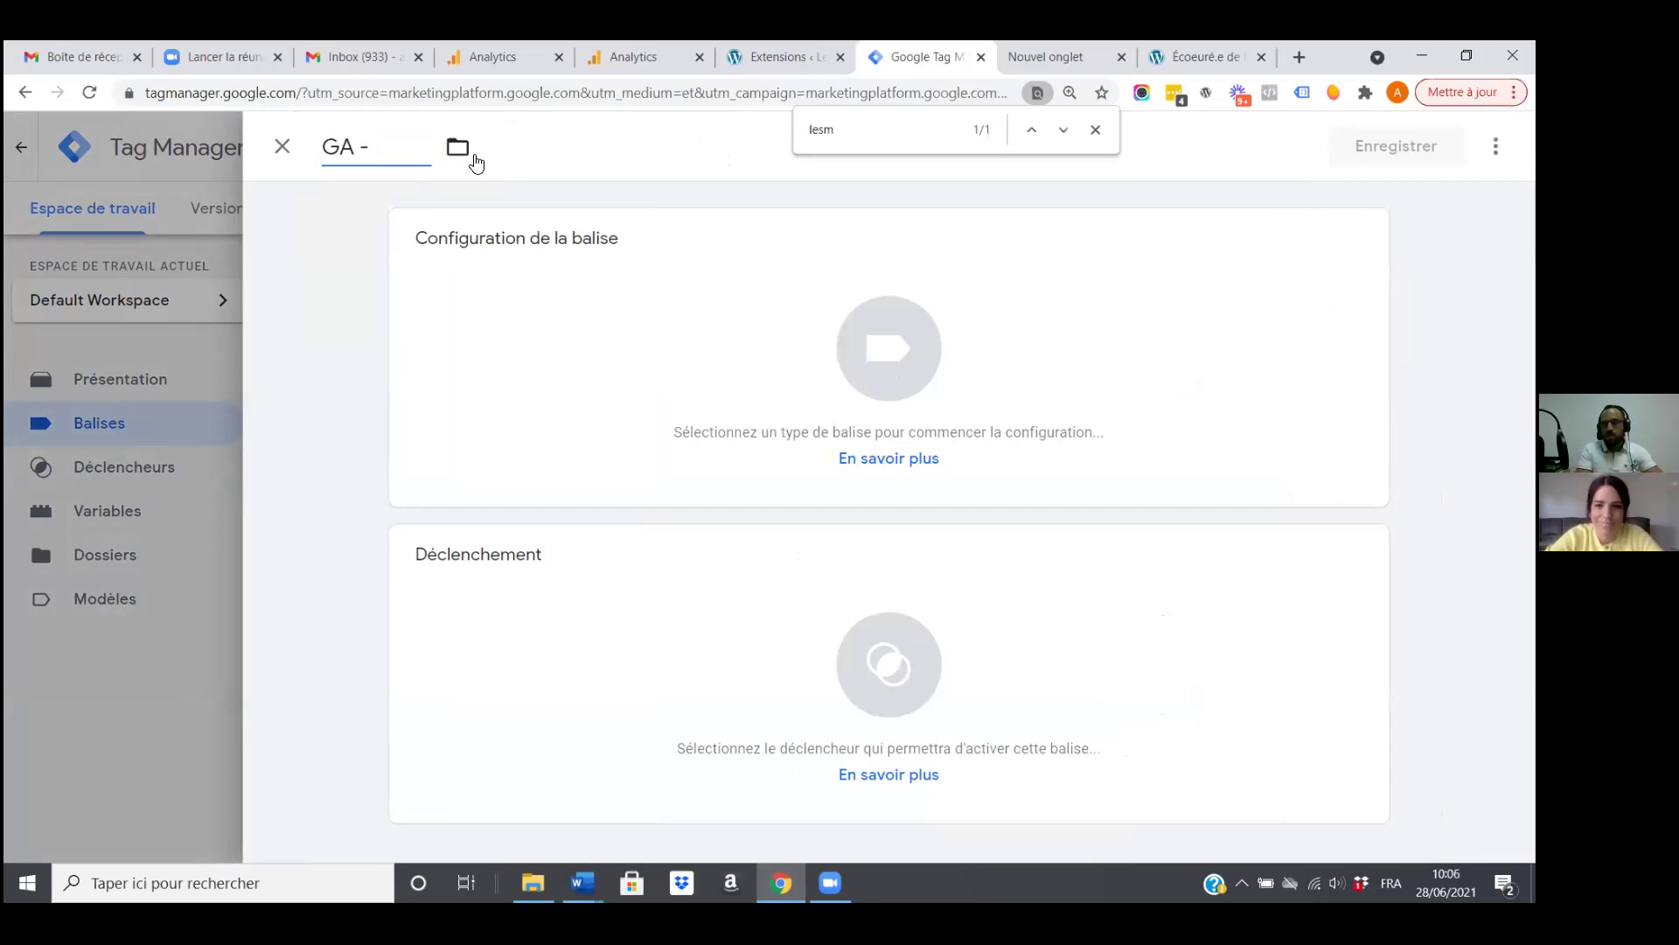
{"action": "type", "text": "Pages Vues - "}
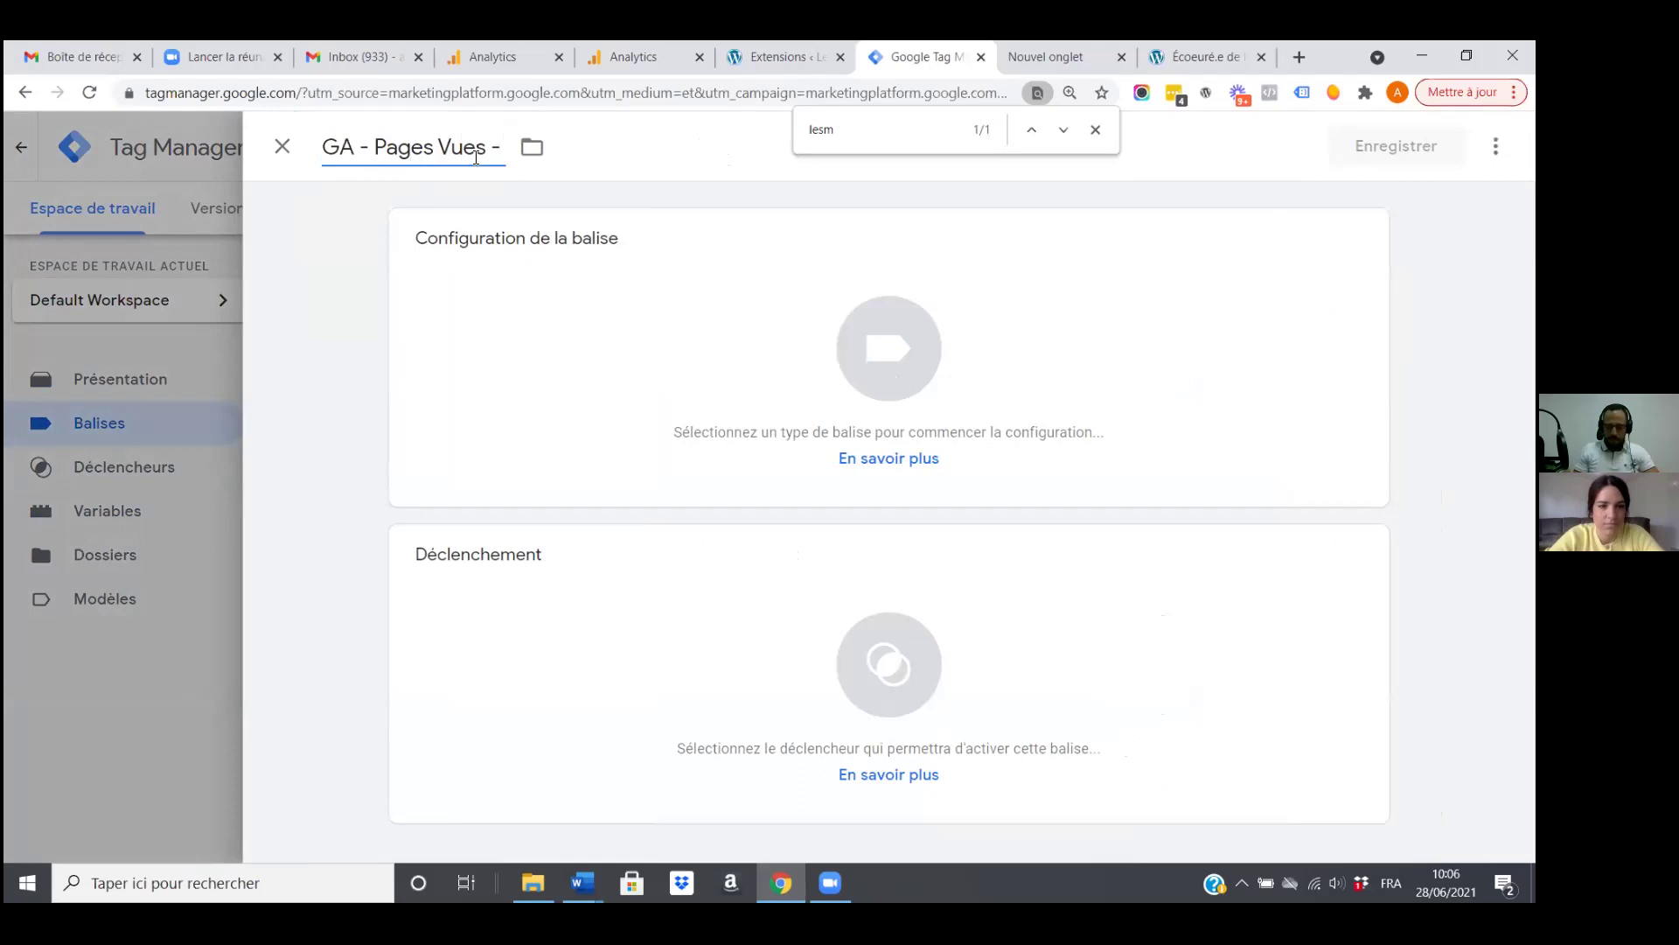
{"action": "type", "text": "GA4"}
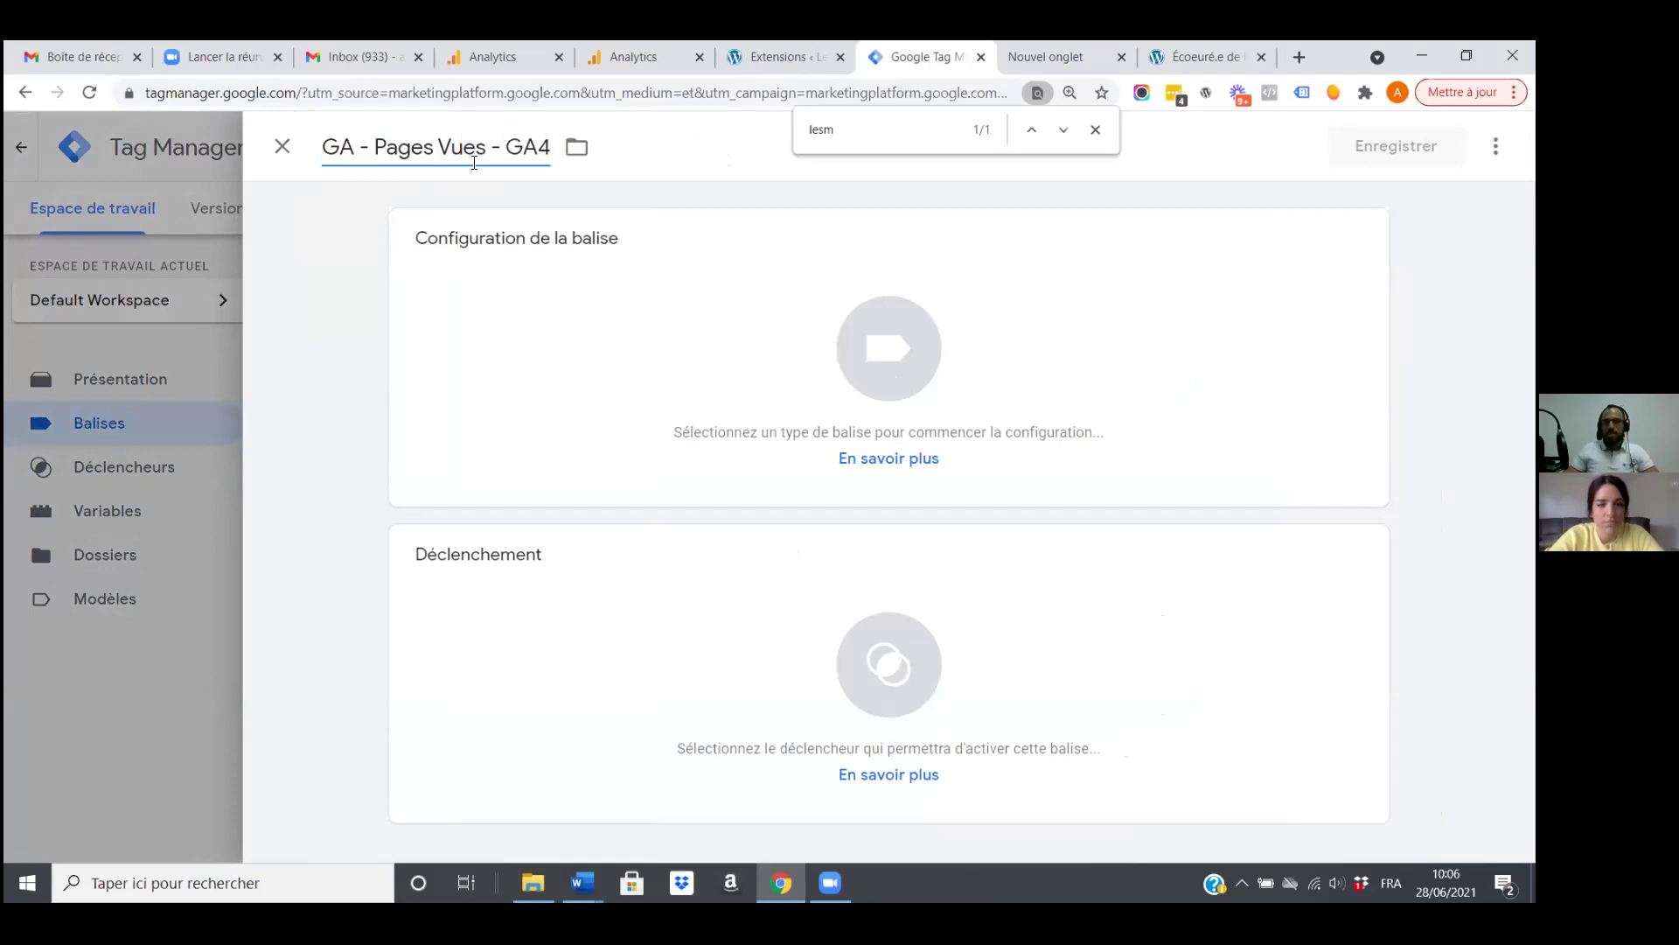
Set the tag type to Google Analytics : Configuration GA4 and use the ID Analytics - GA4 variable as its measurement ID.
{"action": "left_click", "coordinate": [553, 391]}
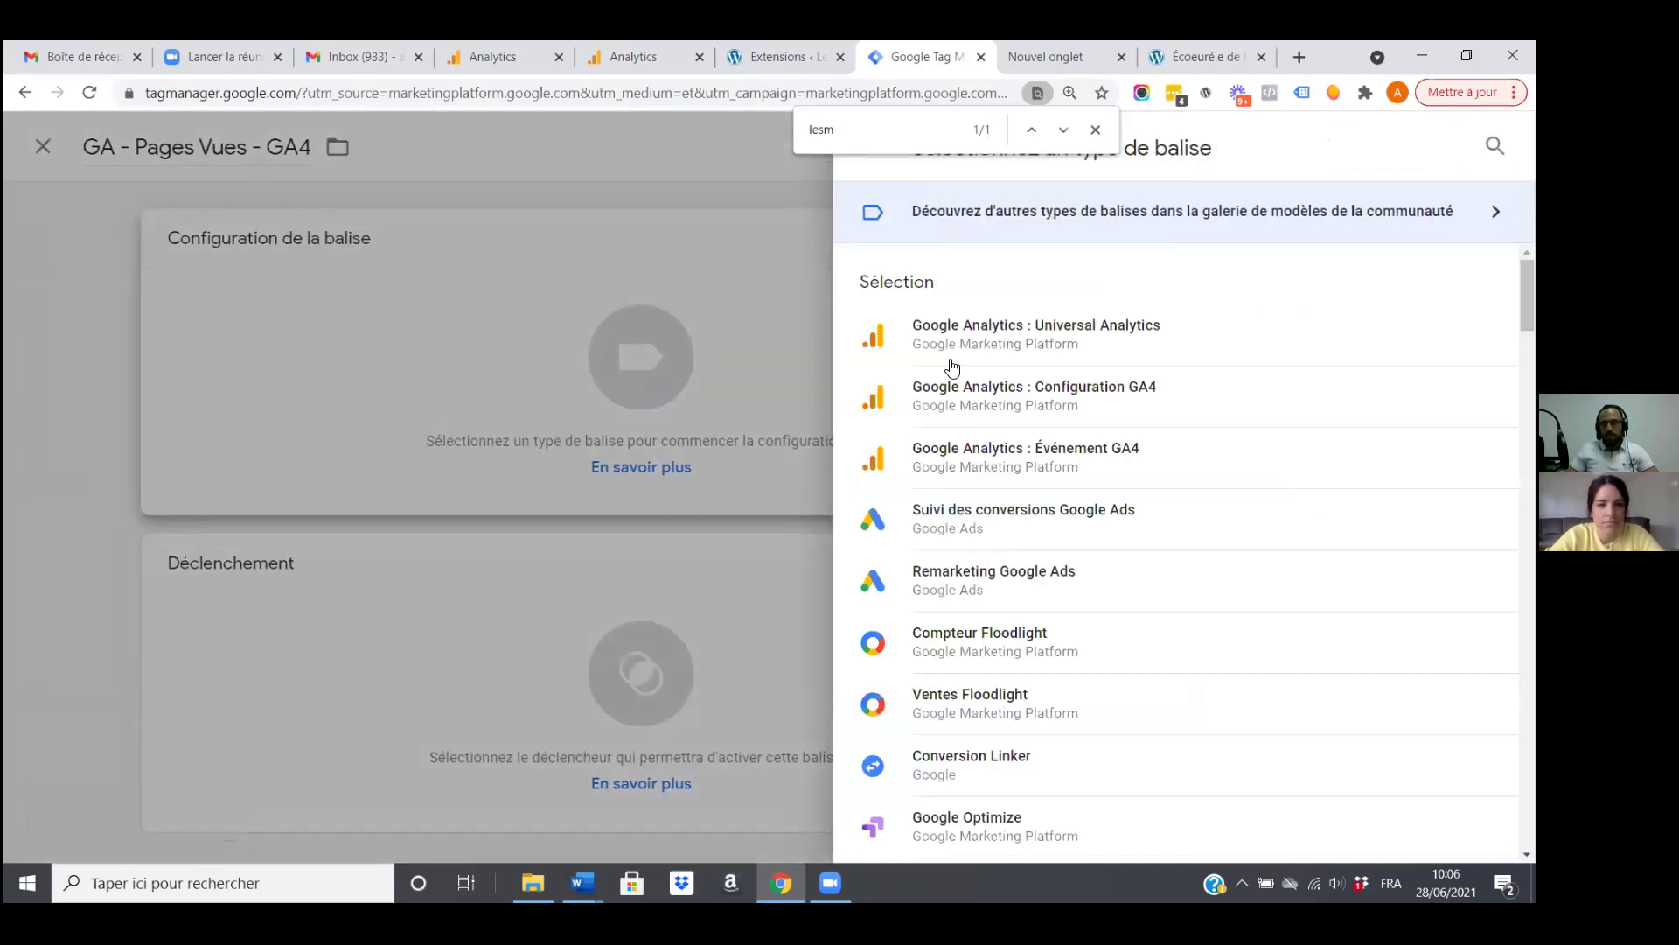
{"action": "left_click", "coordinate": [1092, 399]}
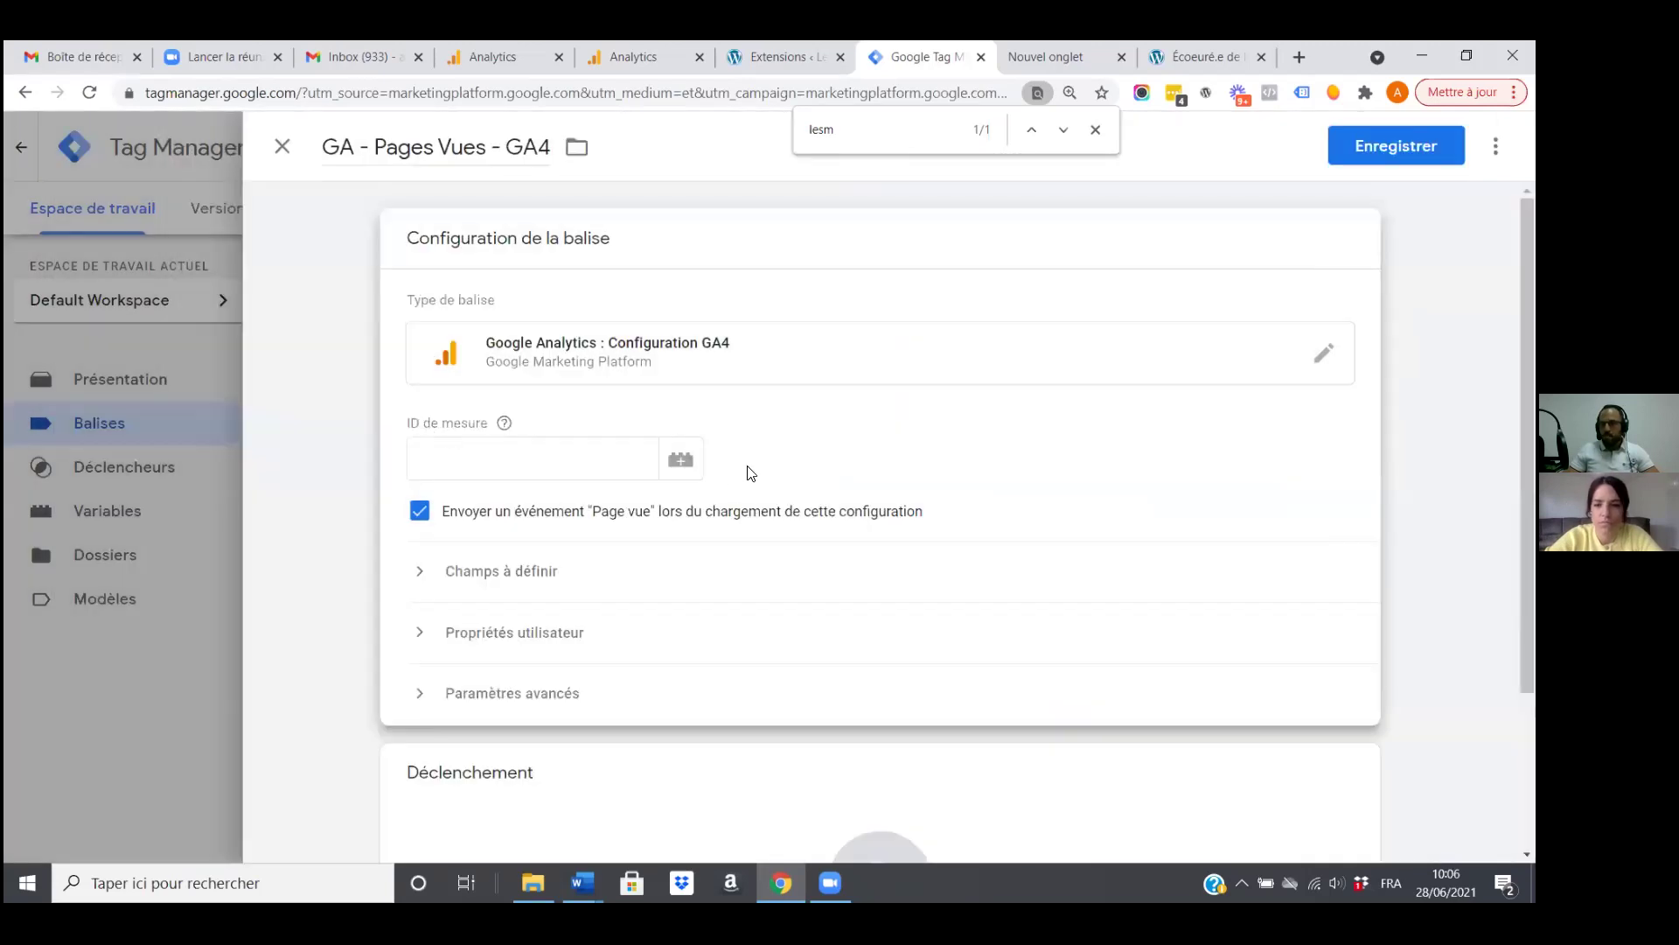
{"action": "left_click", "coordinate": [681, 461]}
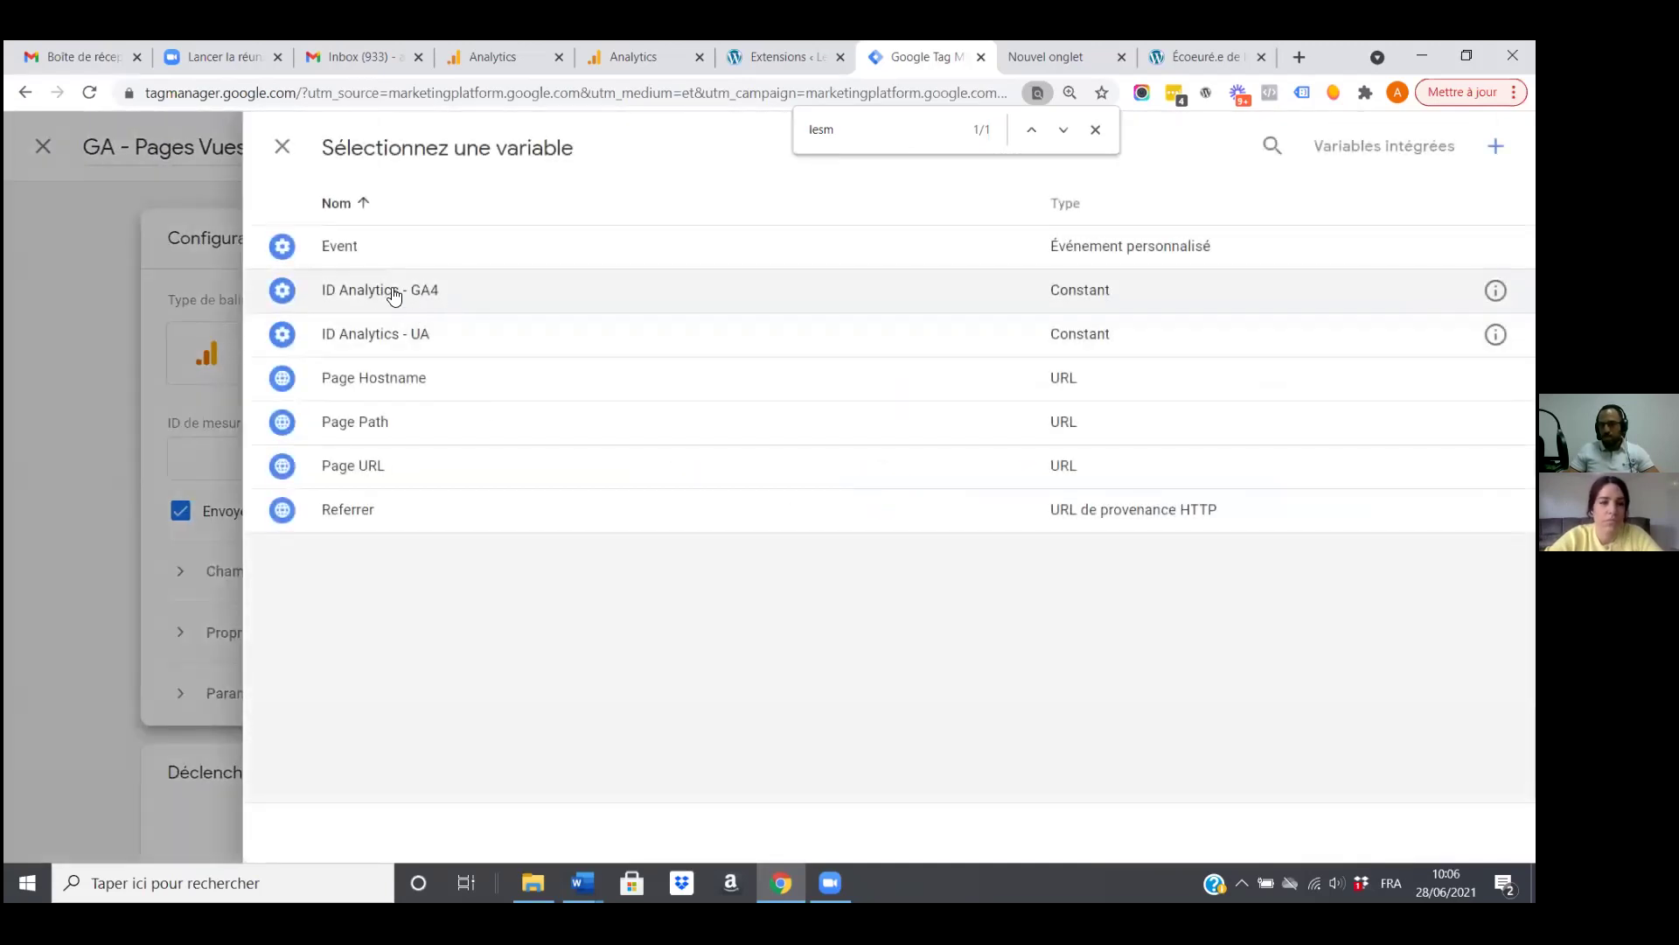
{"action": "left_click", "coordinate": [393, 289]}
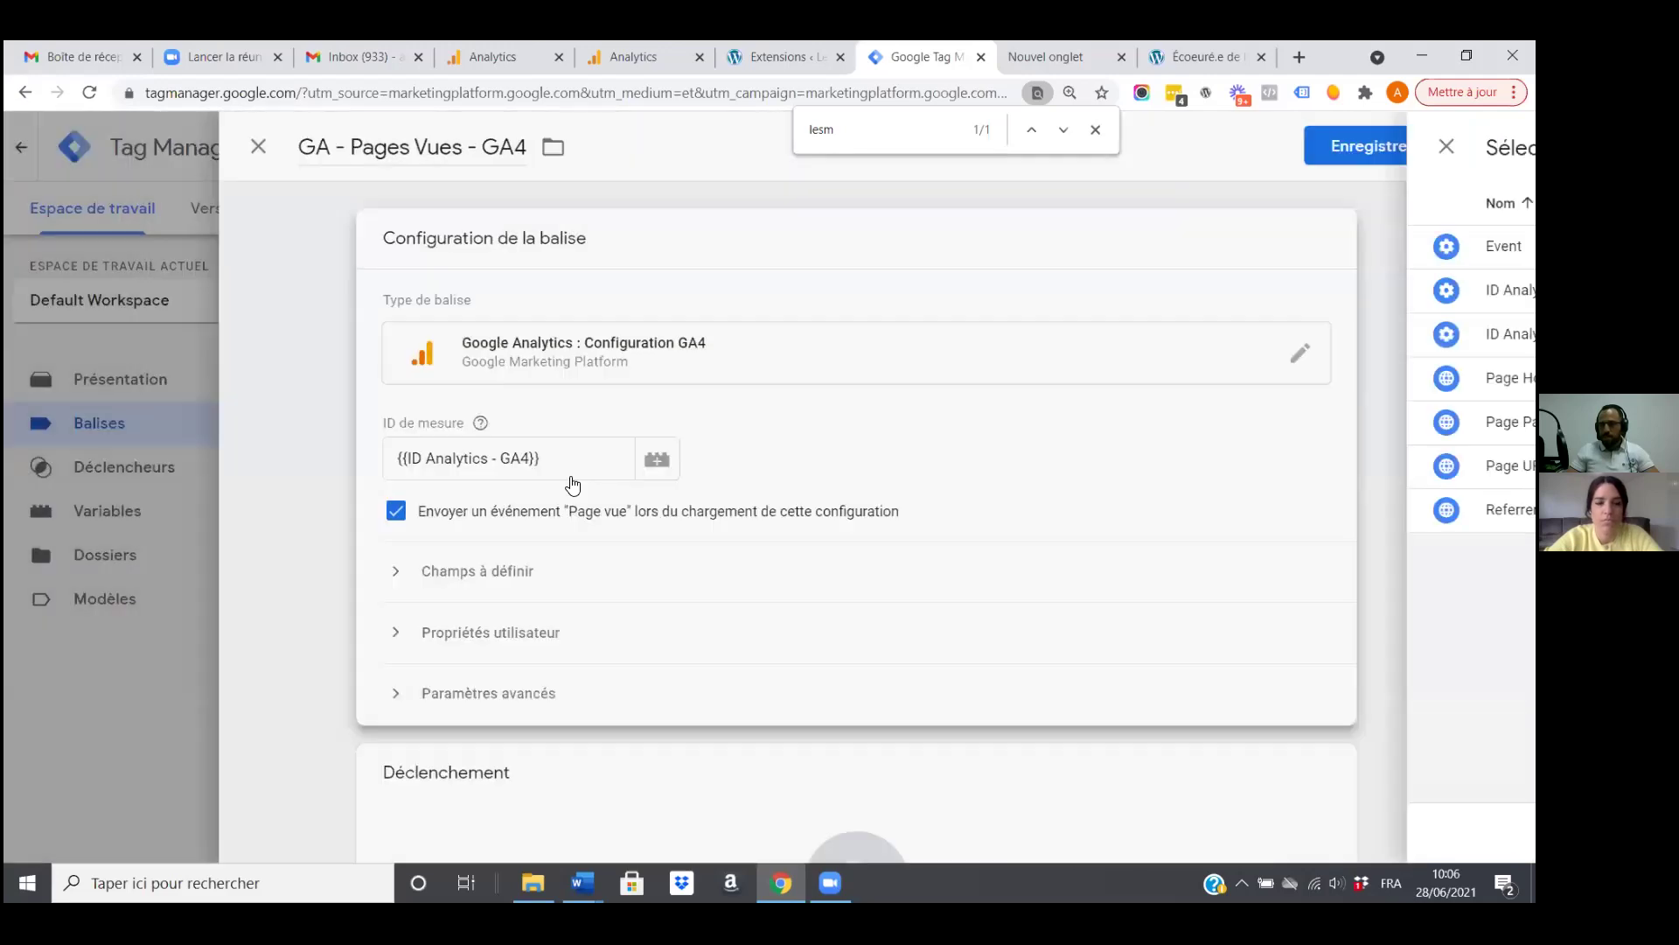
Set the tag to fire on the All Pages trigger and save it.
{"action": "scroll", "coordinate": [581, 651], "scroll_direction": "down", "scroll_amount": 2}
{"action": "left_click", "coordinate": [582, 651]}
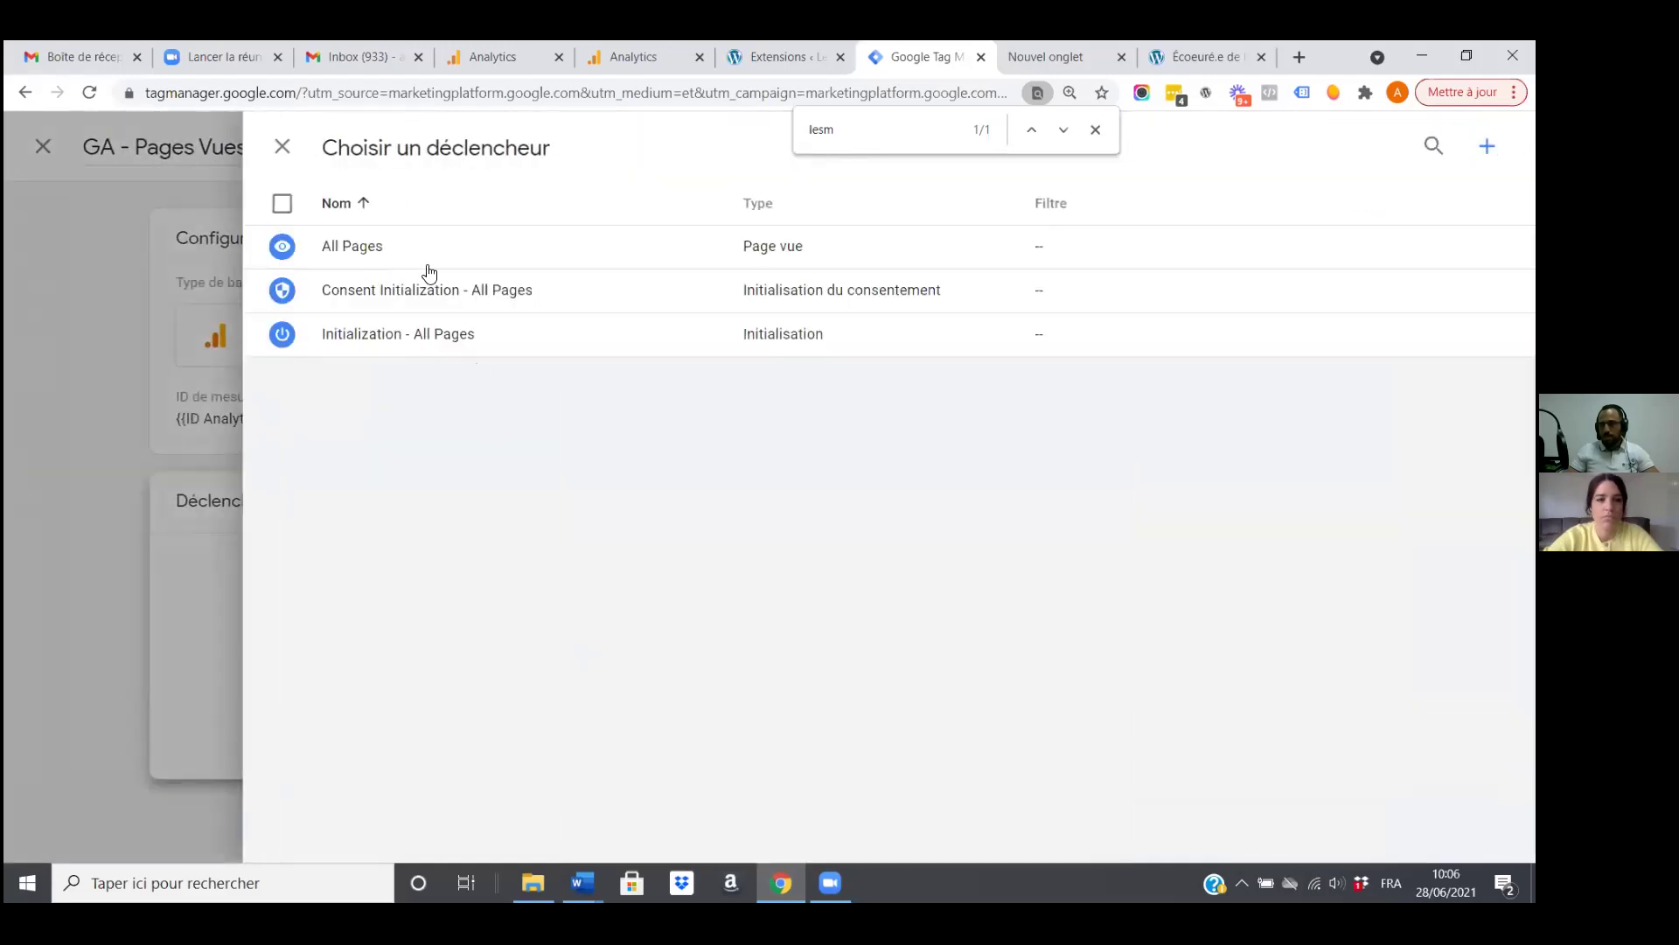
{"action": "left_click", "coordinate": [398, 245]}
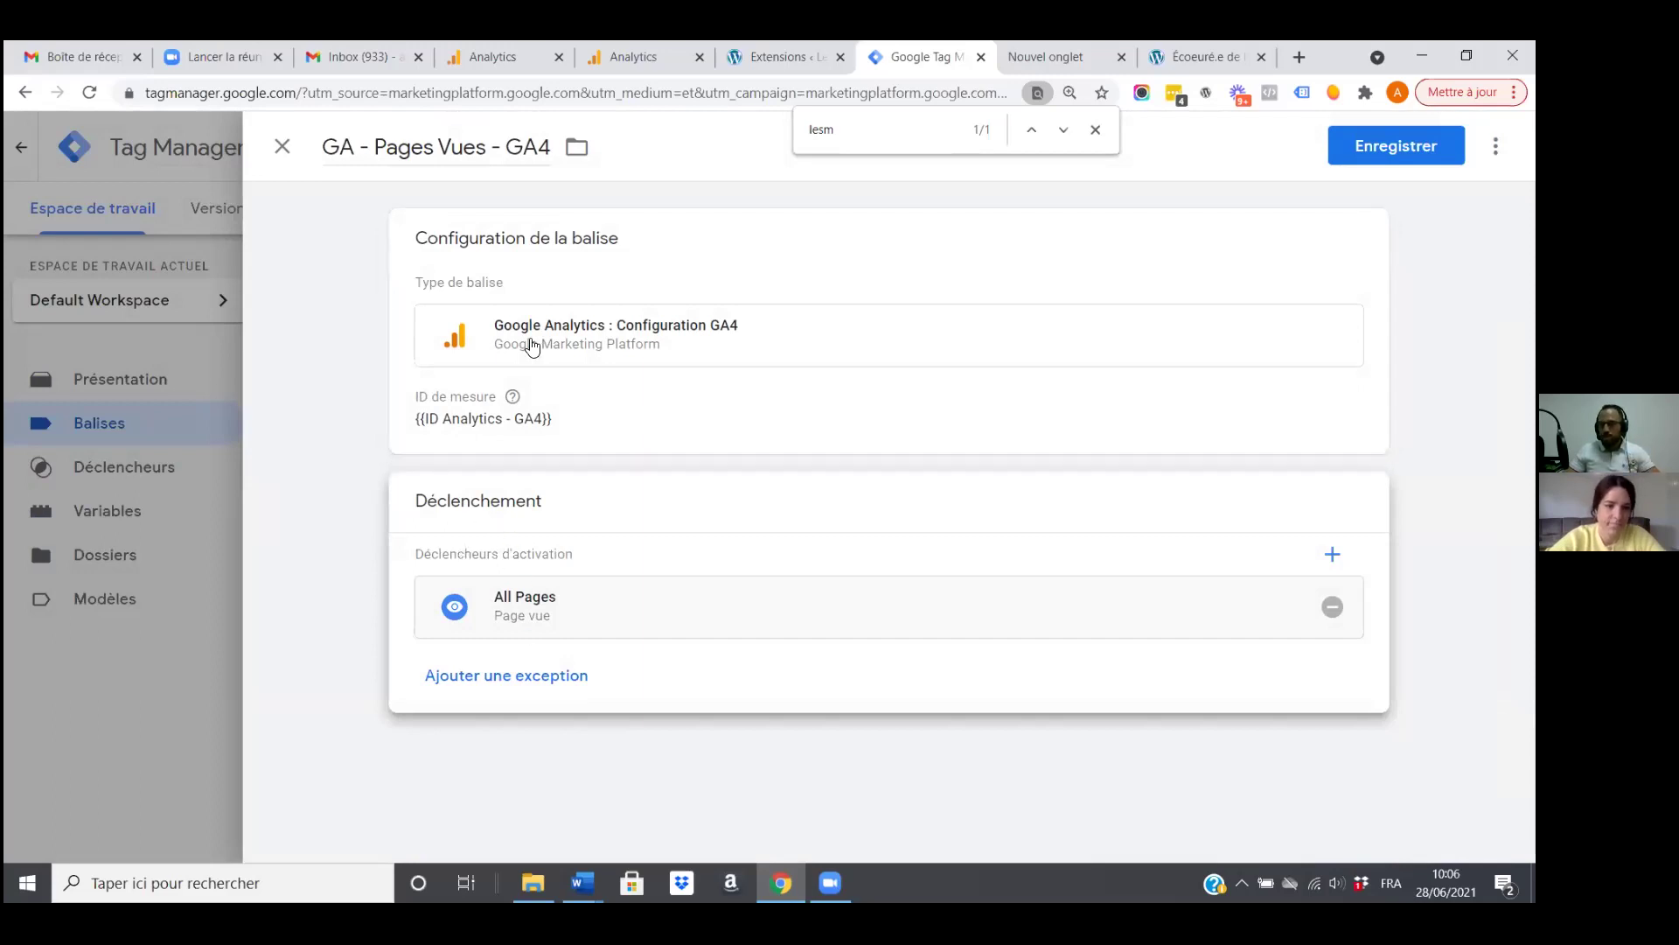
{"action": "left_click", "coordinate": [1396, 146]}
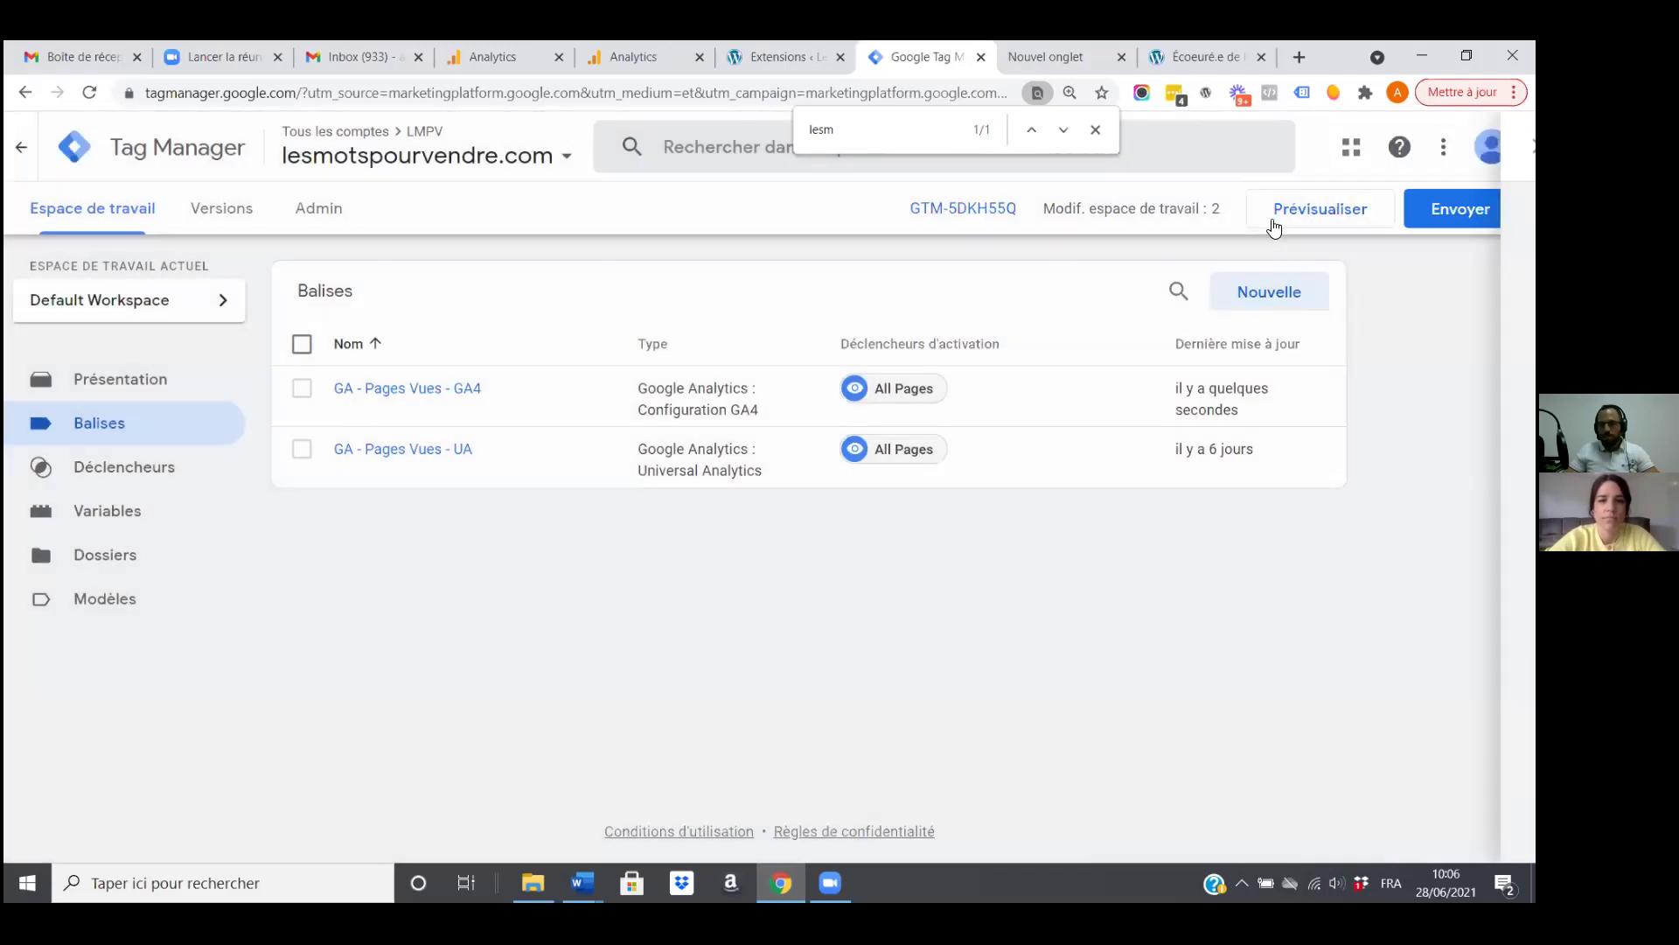
Publish the workspace changes to Live as a version named "Configuration de GA4 via GTM".
{"action": "left_click", "coordinate": [1459, 210]}
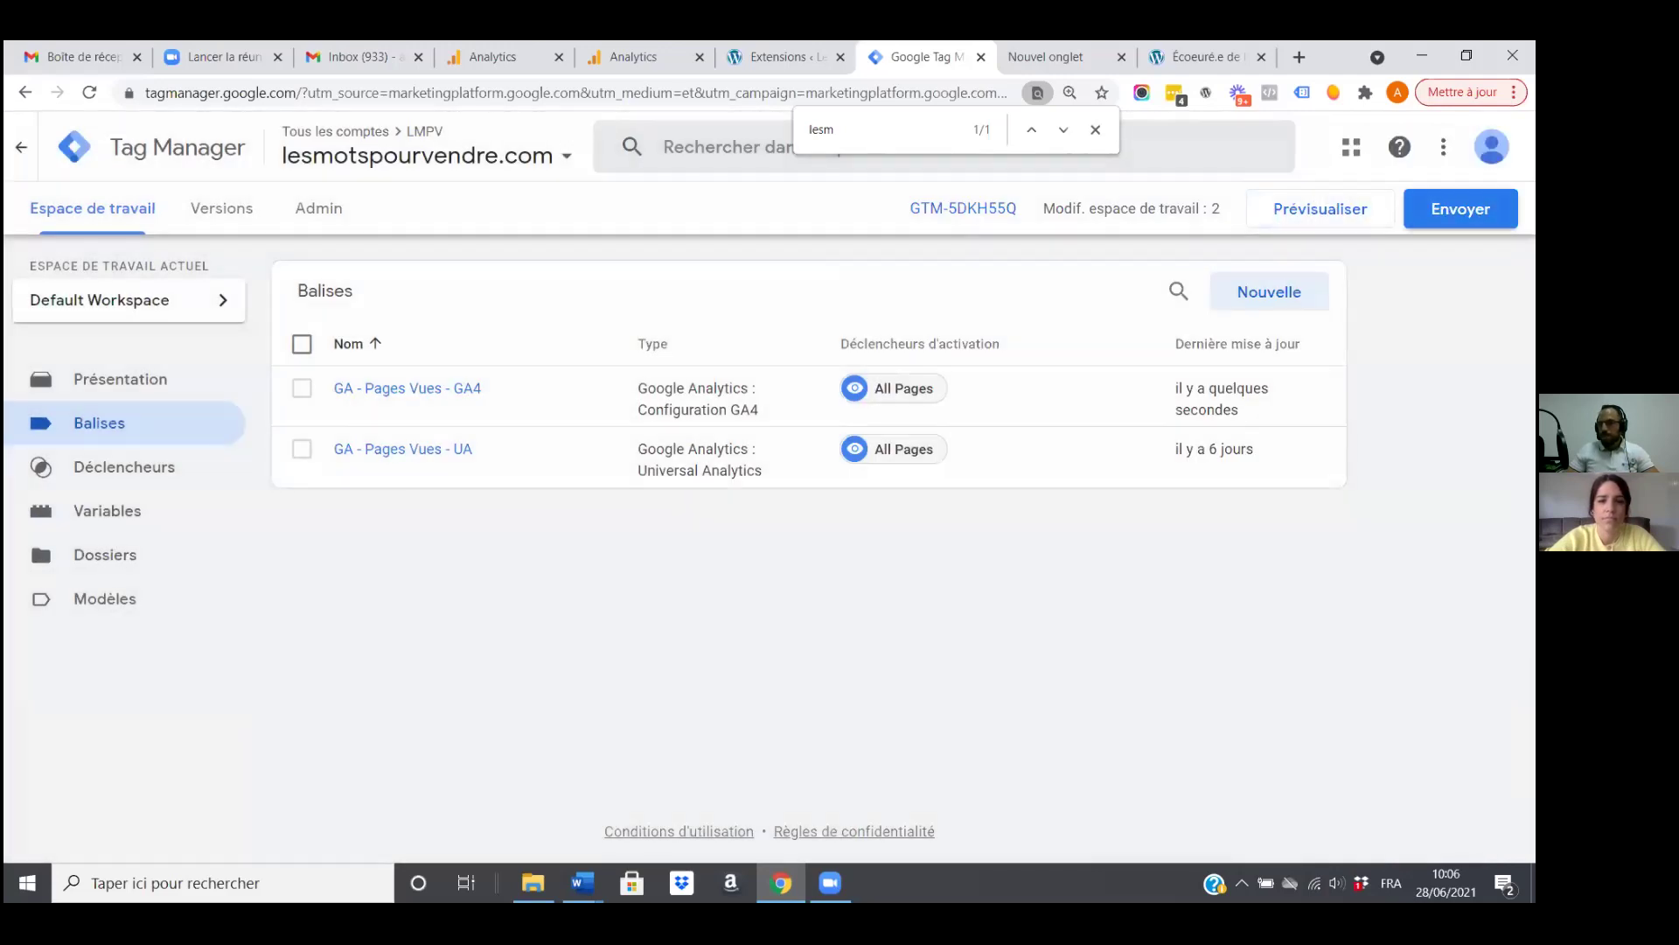
{"action": "left_click", "coordinate": [614, 401]}
{"action": "type", "text": "Configu"}
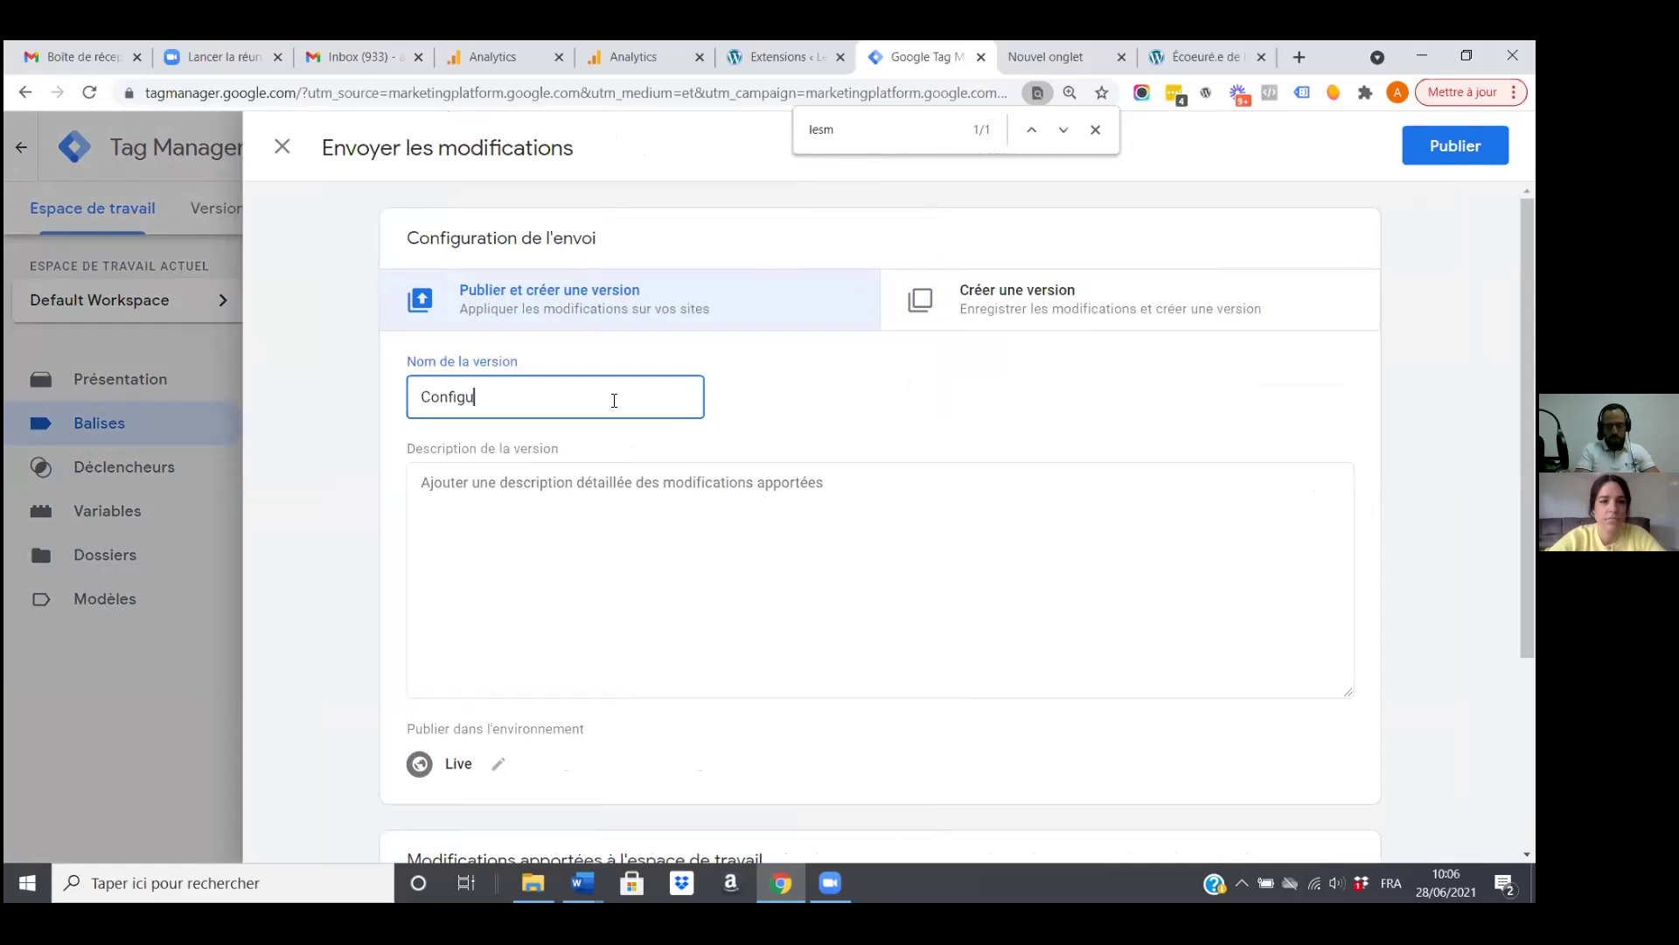
{"action": "type", "text": "ration de GA4 via GTM"}
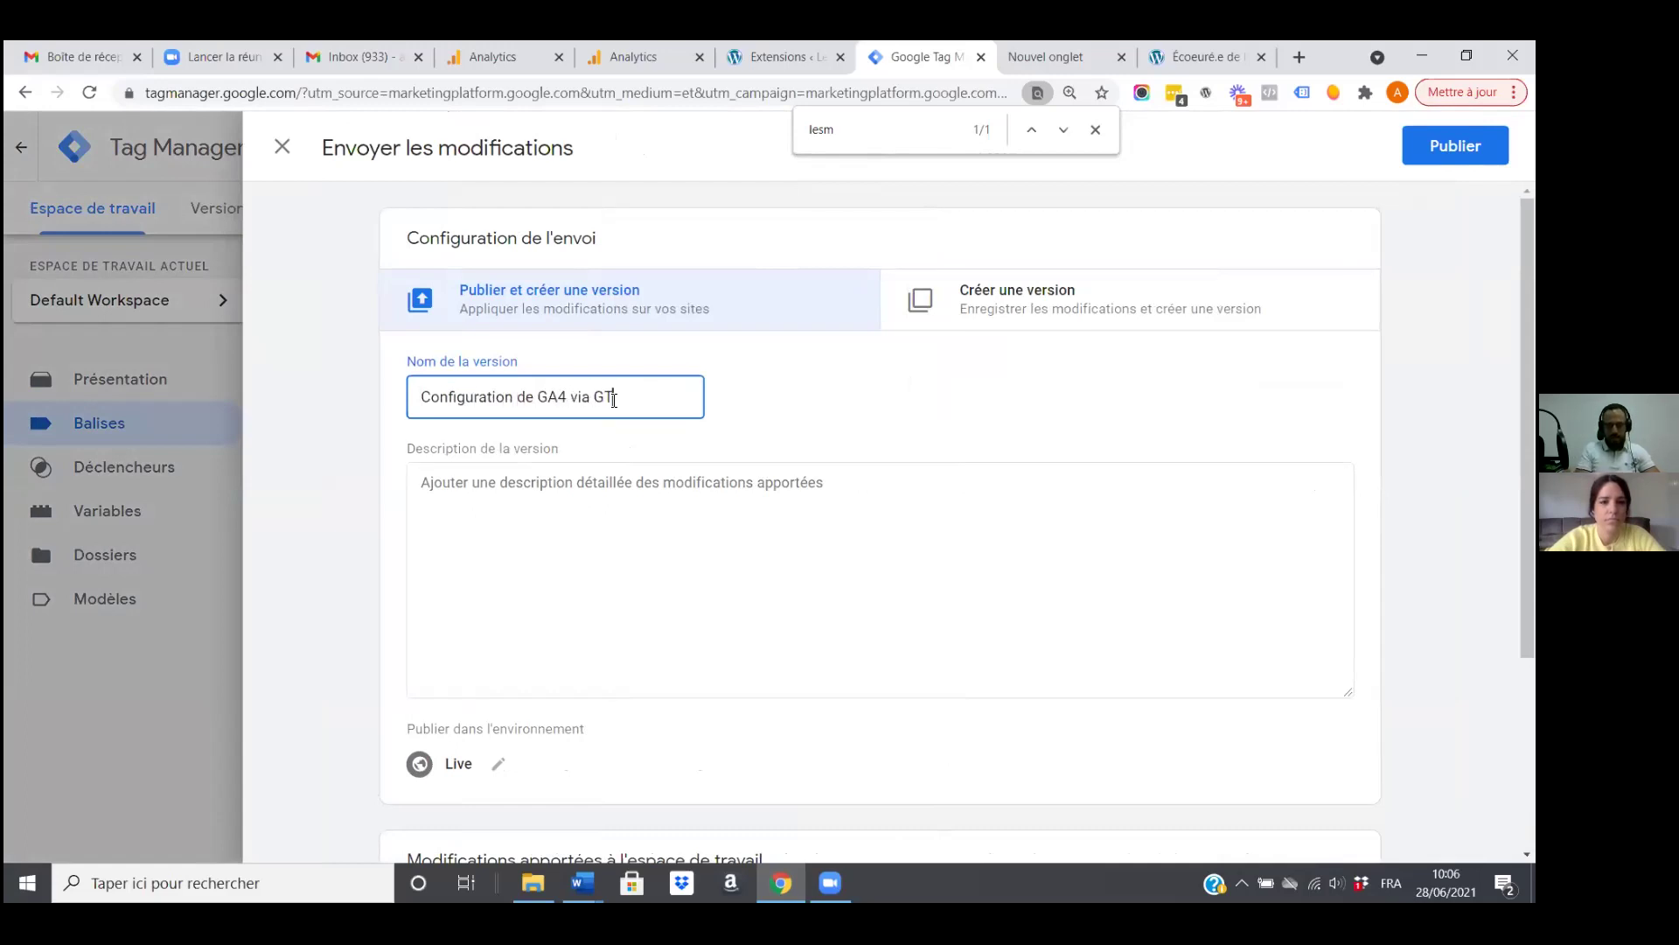
{"action": "left_click", "coordinate": [1455, 145]}
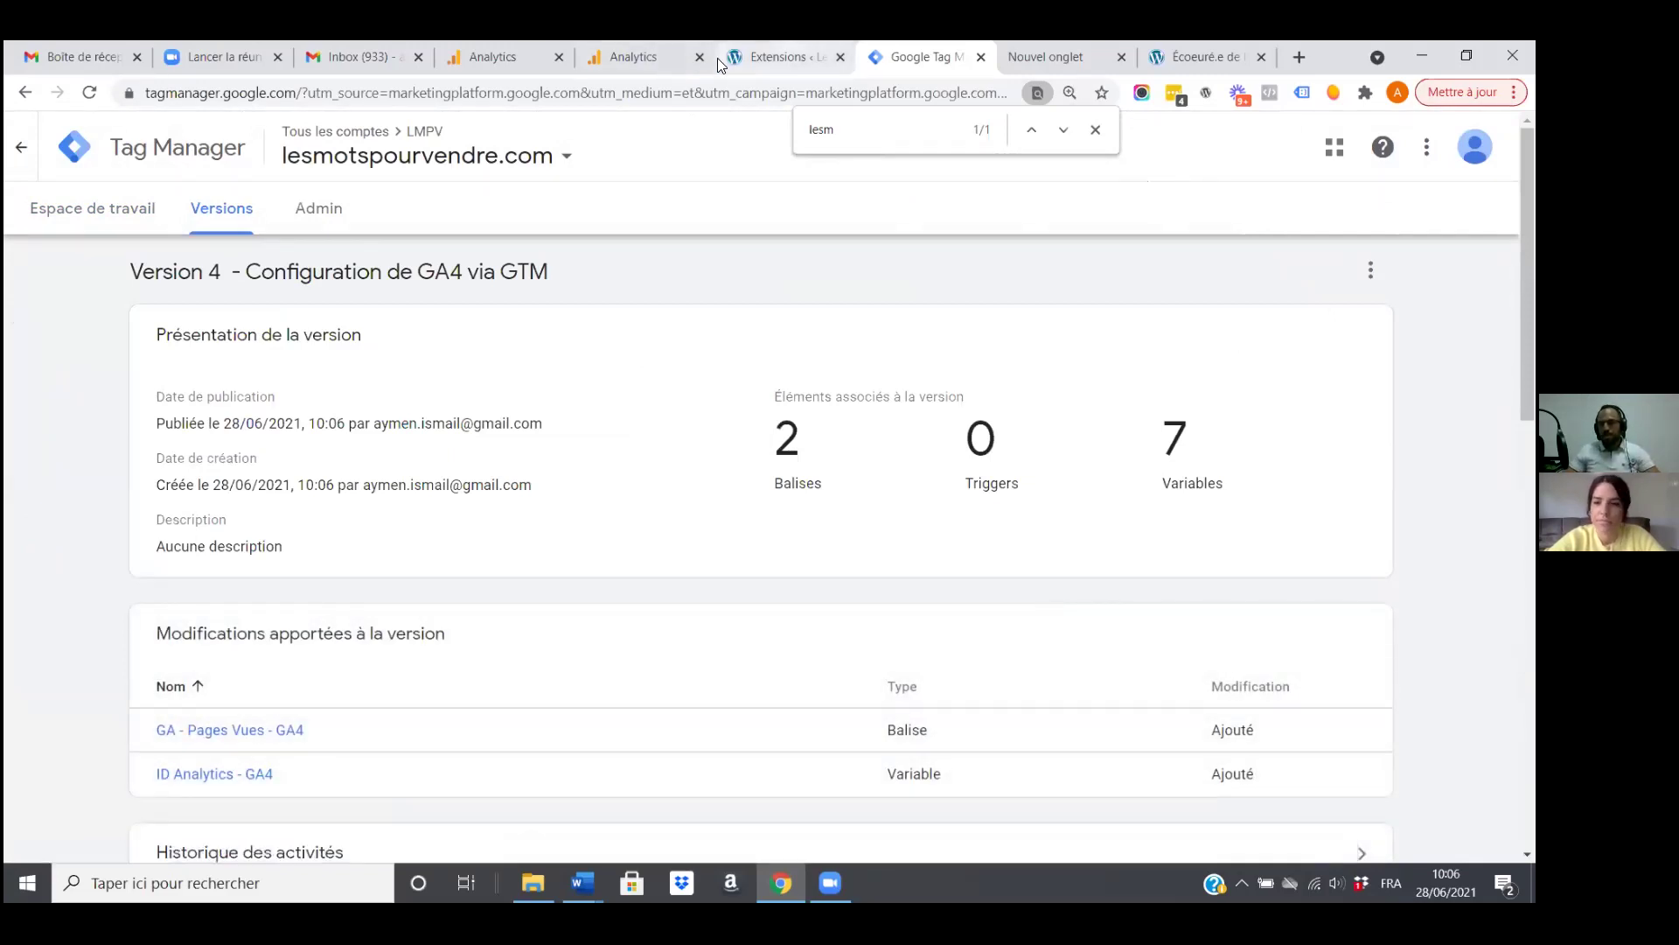
Switch to Google Analytics, open the account's administration page and reload it to refresh the property list.
{"action": "left_click", "coordinate": [1225, 54]}
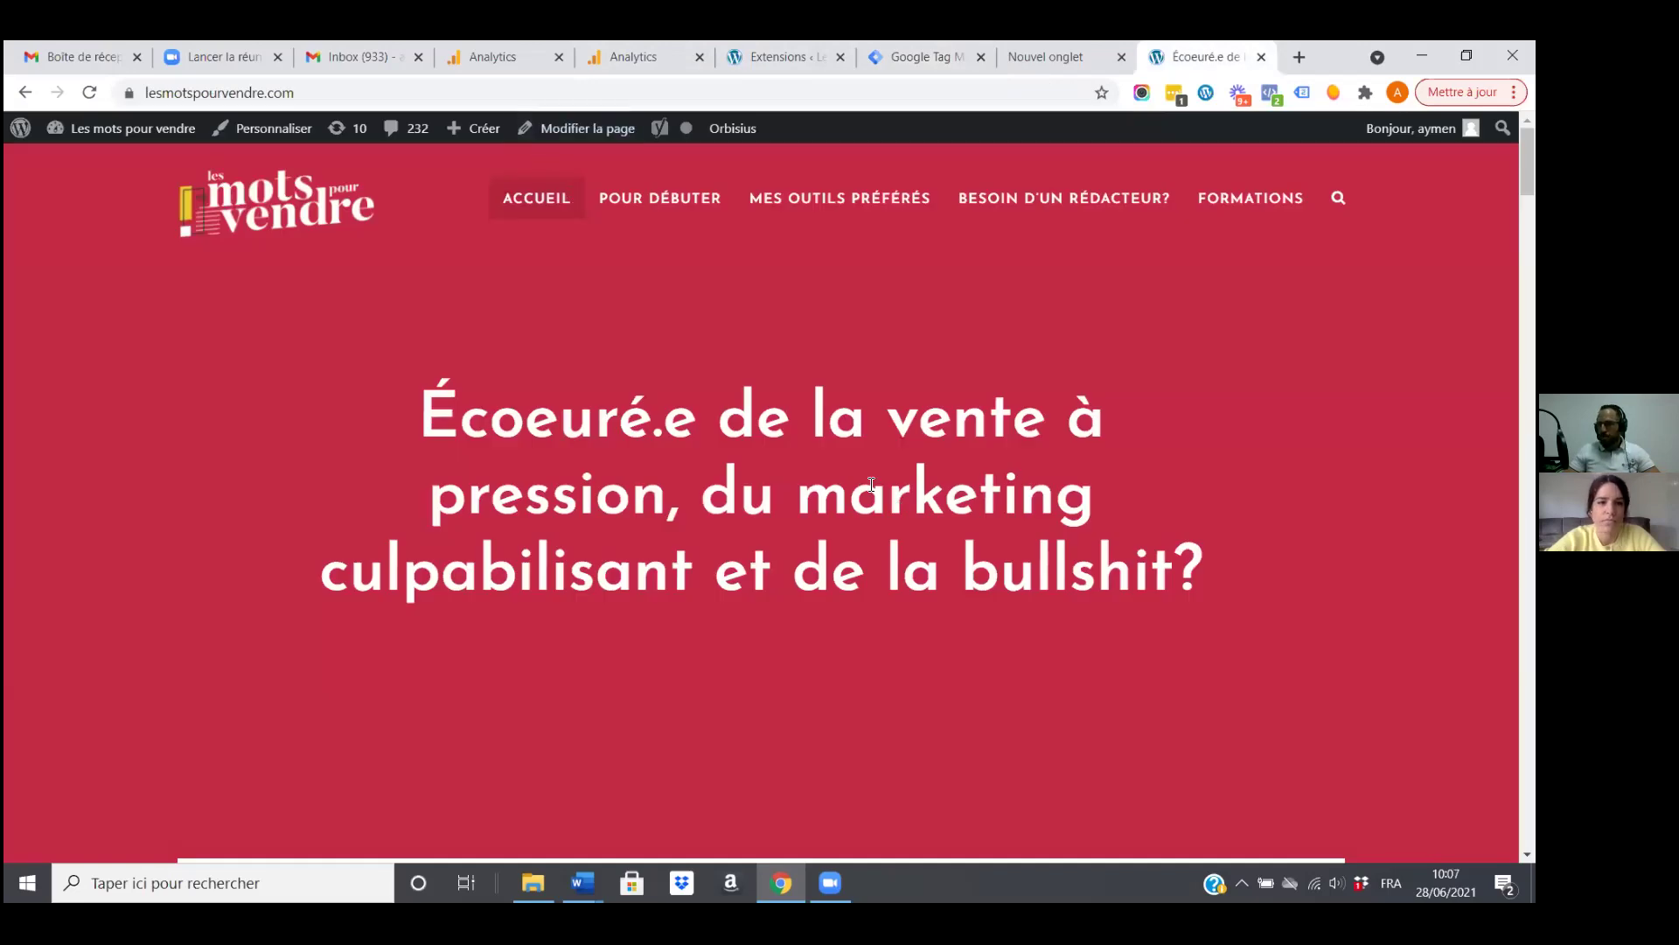
{"action": "left_click", "coordinate": [502, 59]}
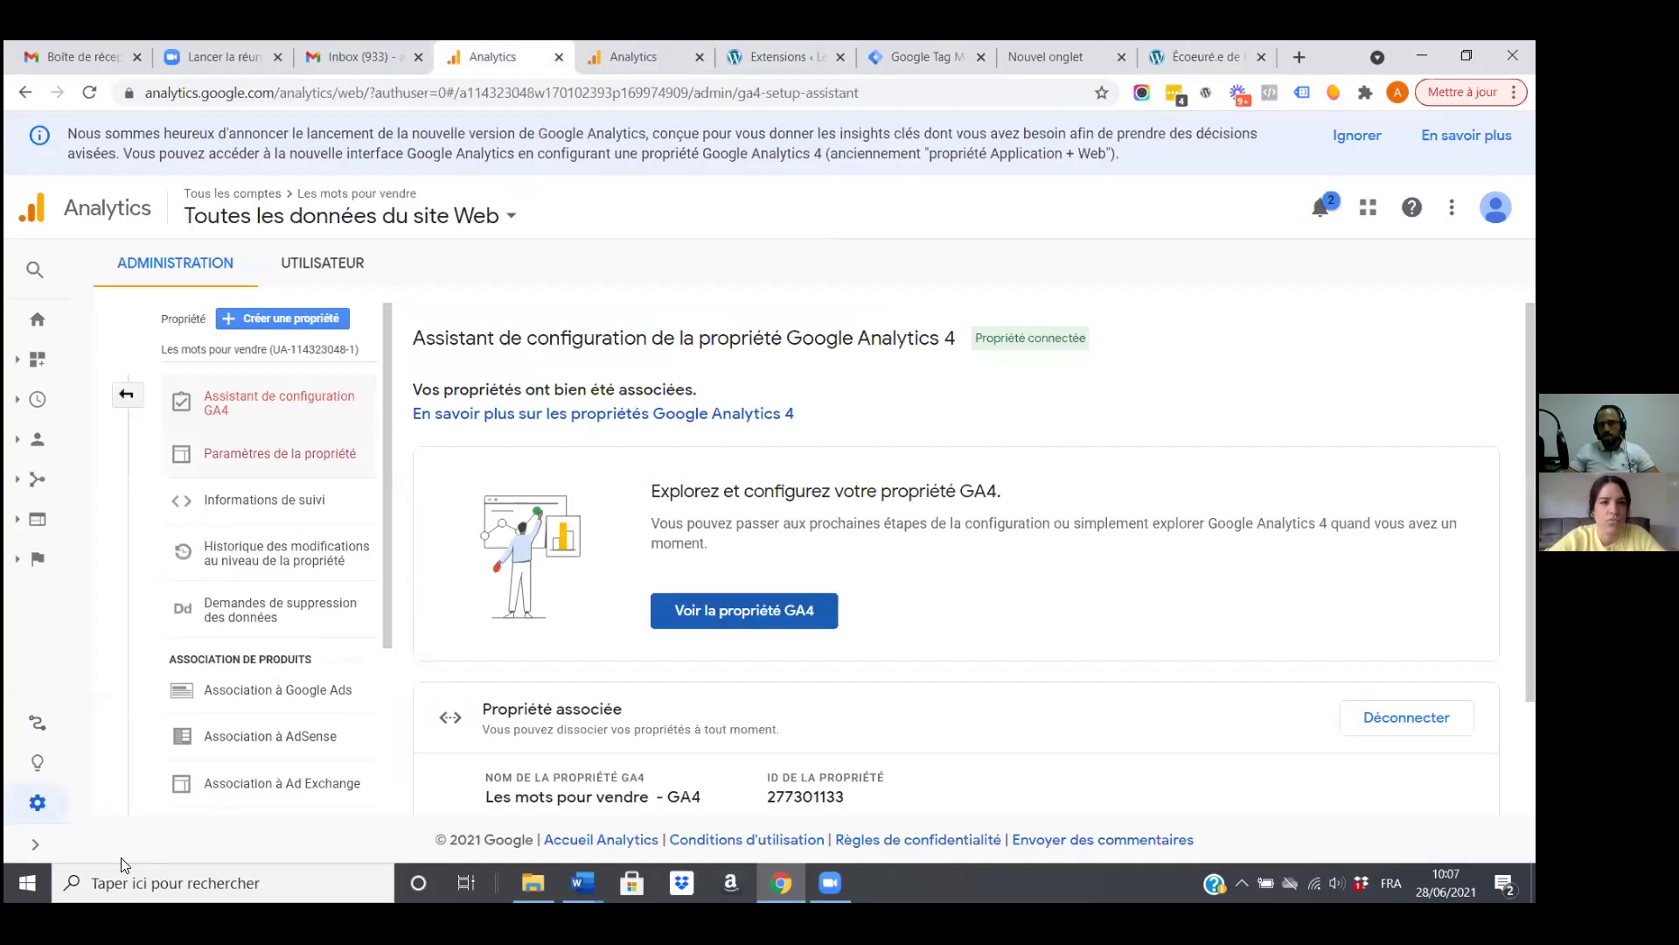
{"action": "mouse_move", "coordinate": [35, 845]}
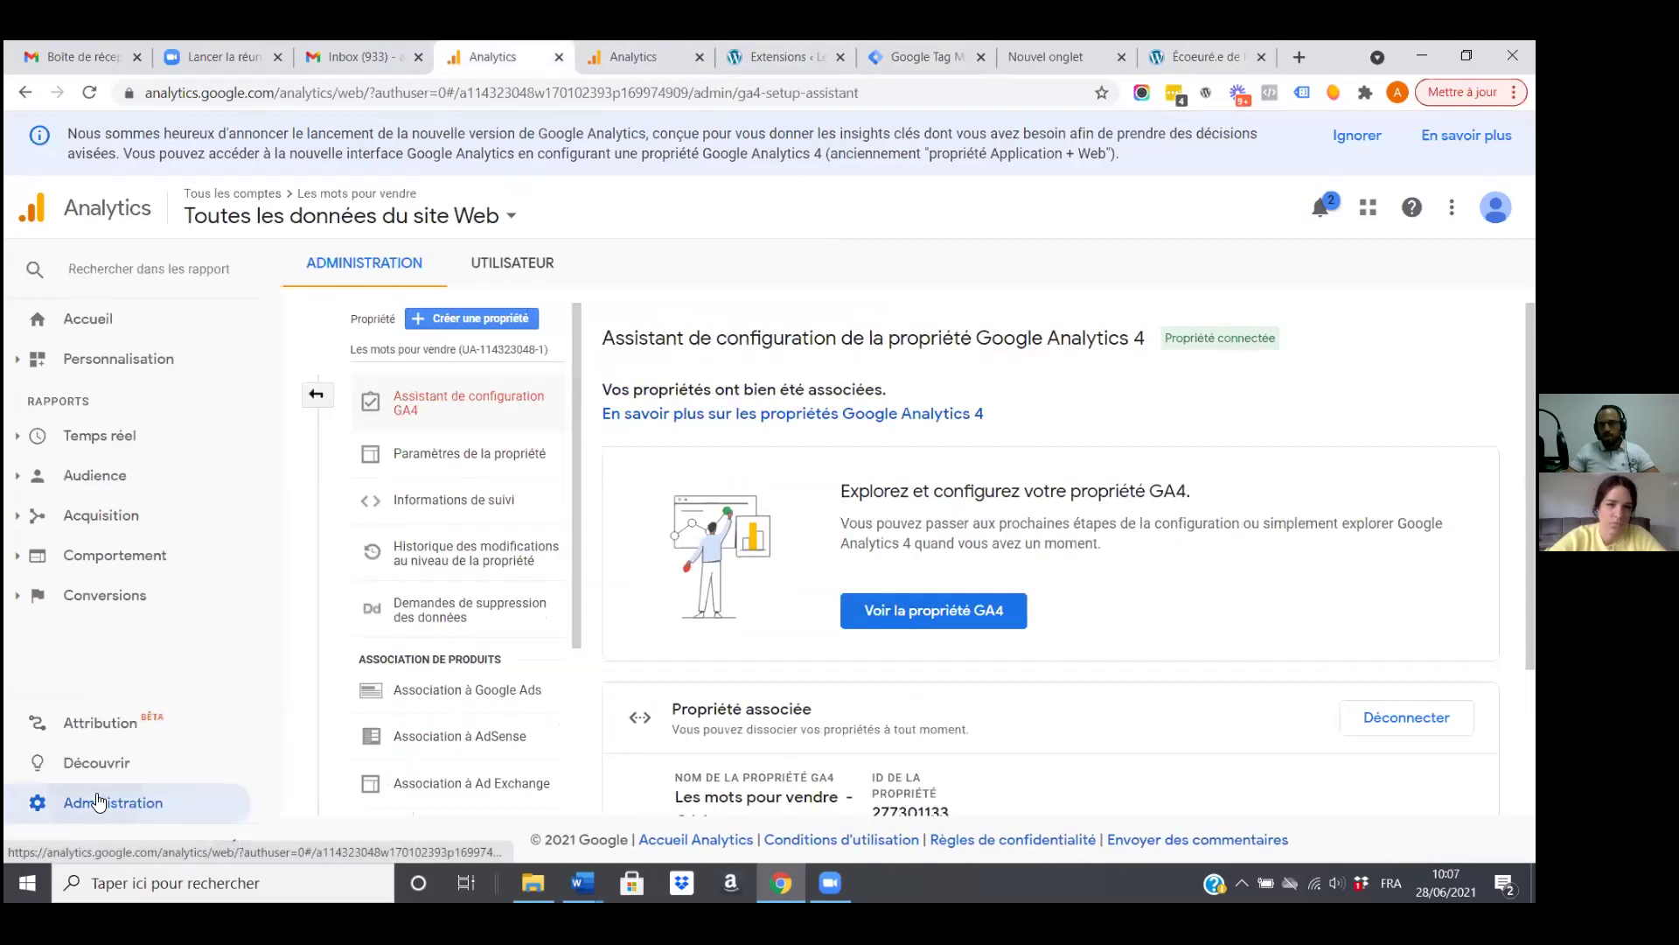
{"action": "left_click", "coordinate": [98, 802]}
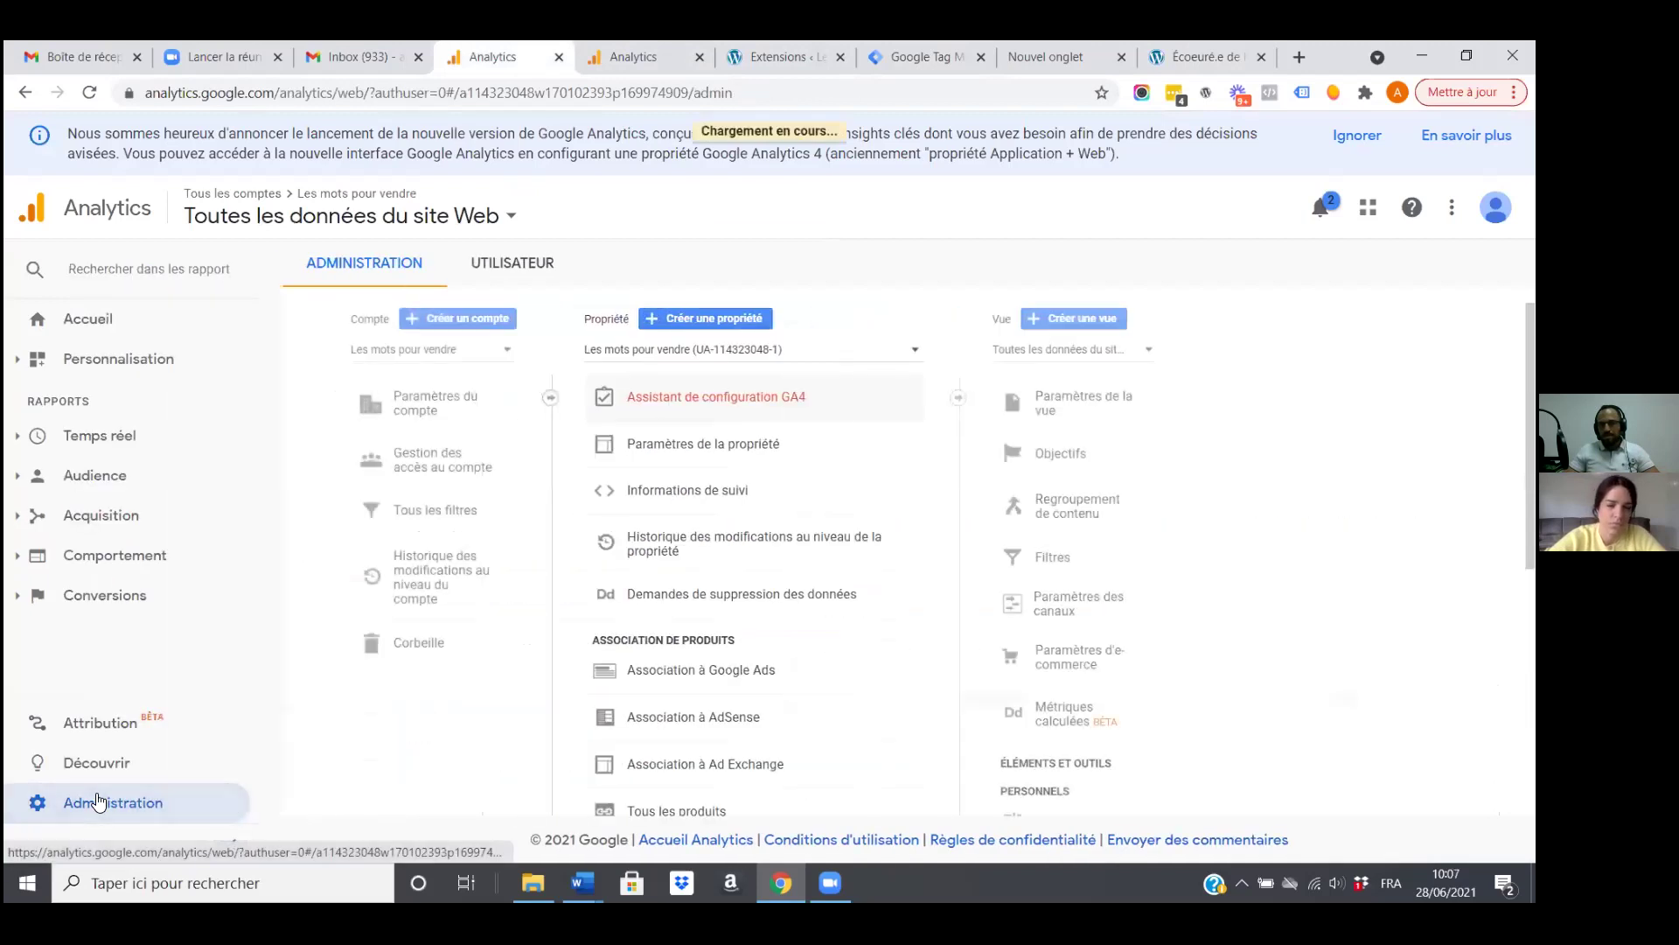
{"action": "left_click", "coordinate": [883, 351]}
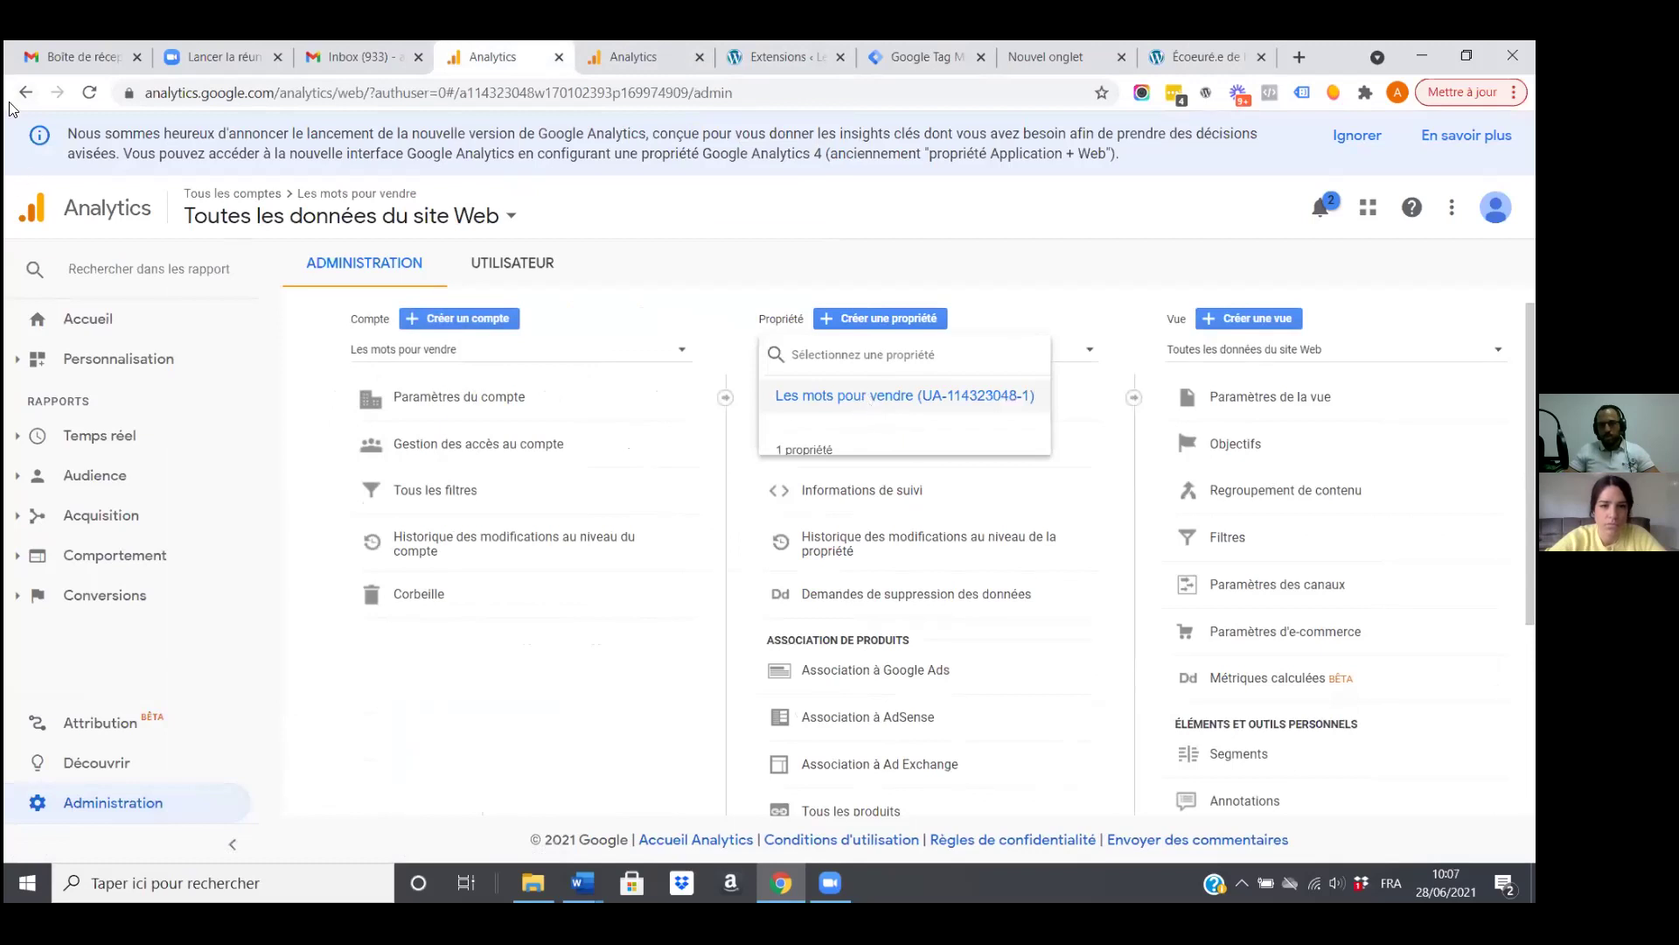
{"action": "left_click", "coordinate": [90, 93]}
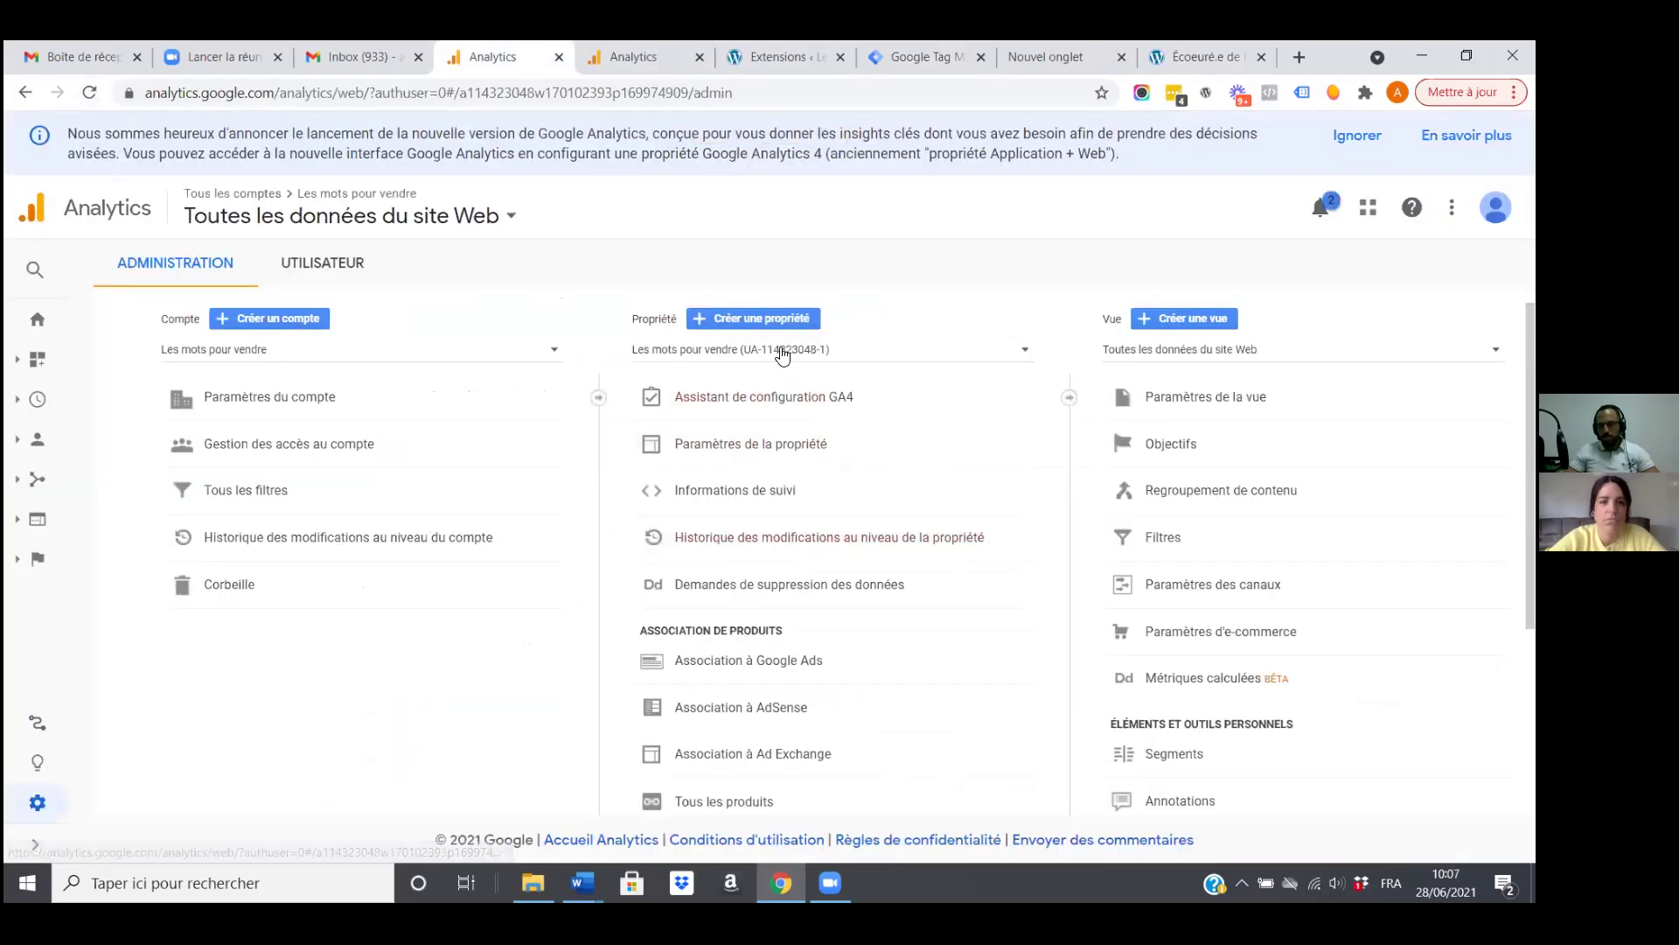
View the administration options of the Les mots pour vendre - GA4 property and return to the Universal Analytics property.
{"action": "left_click", "coordinate": [781, 354]}
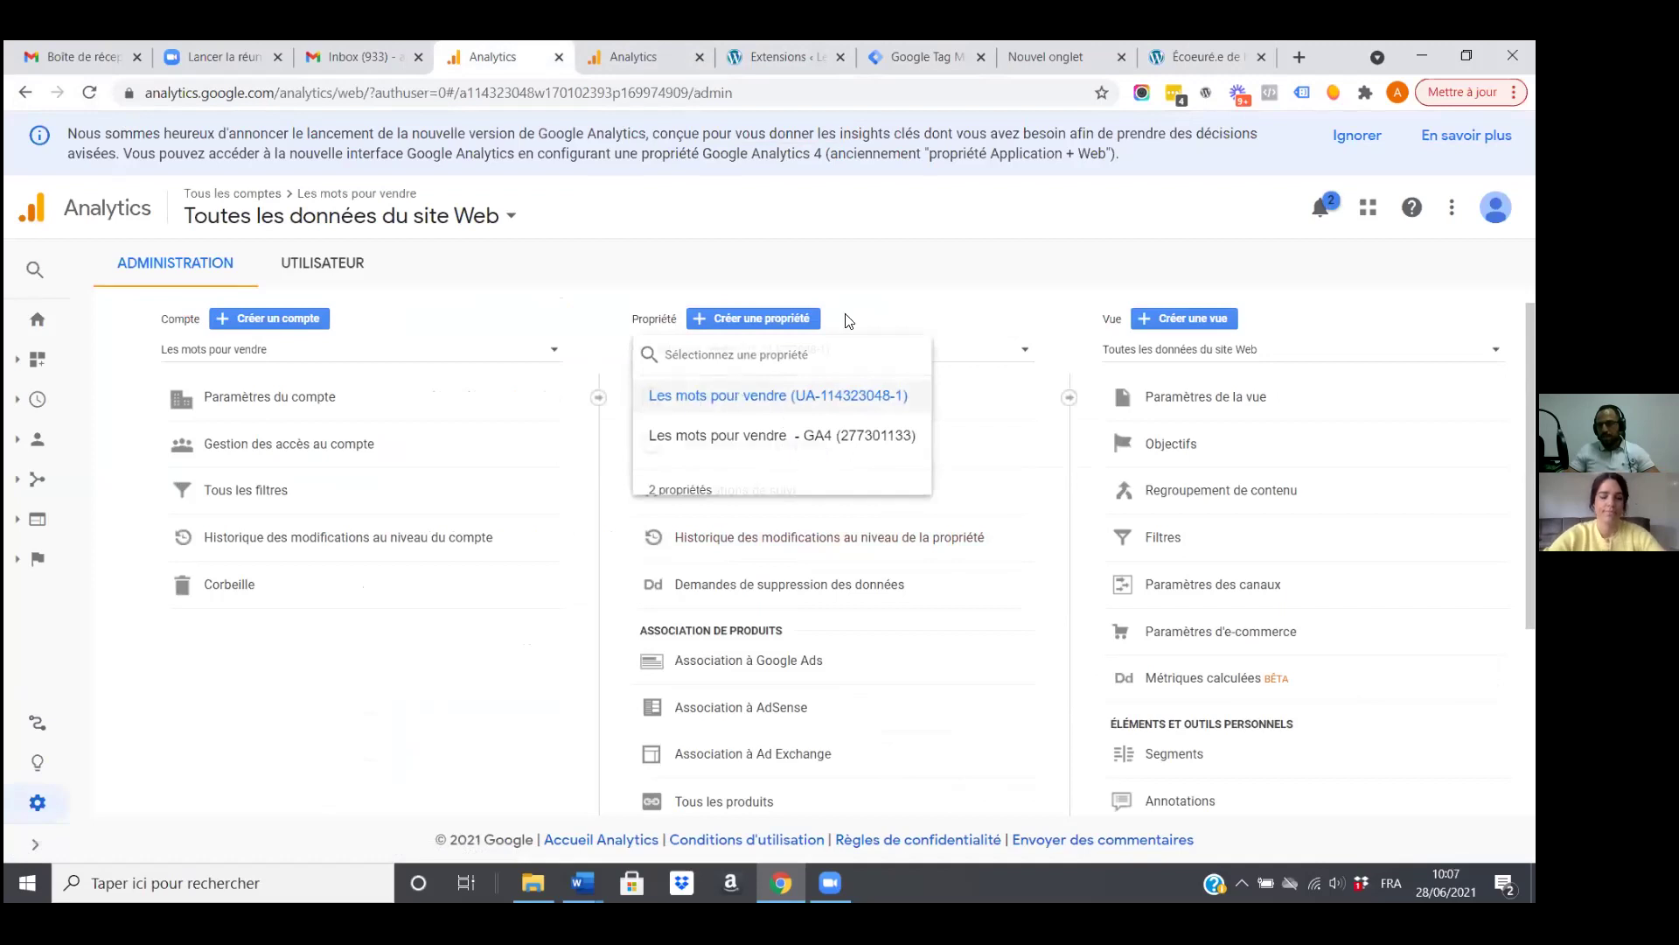
{"action": "left_click", "coordinate": [763, 394]}
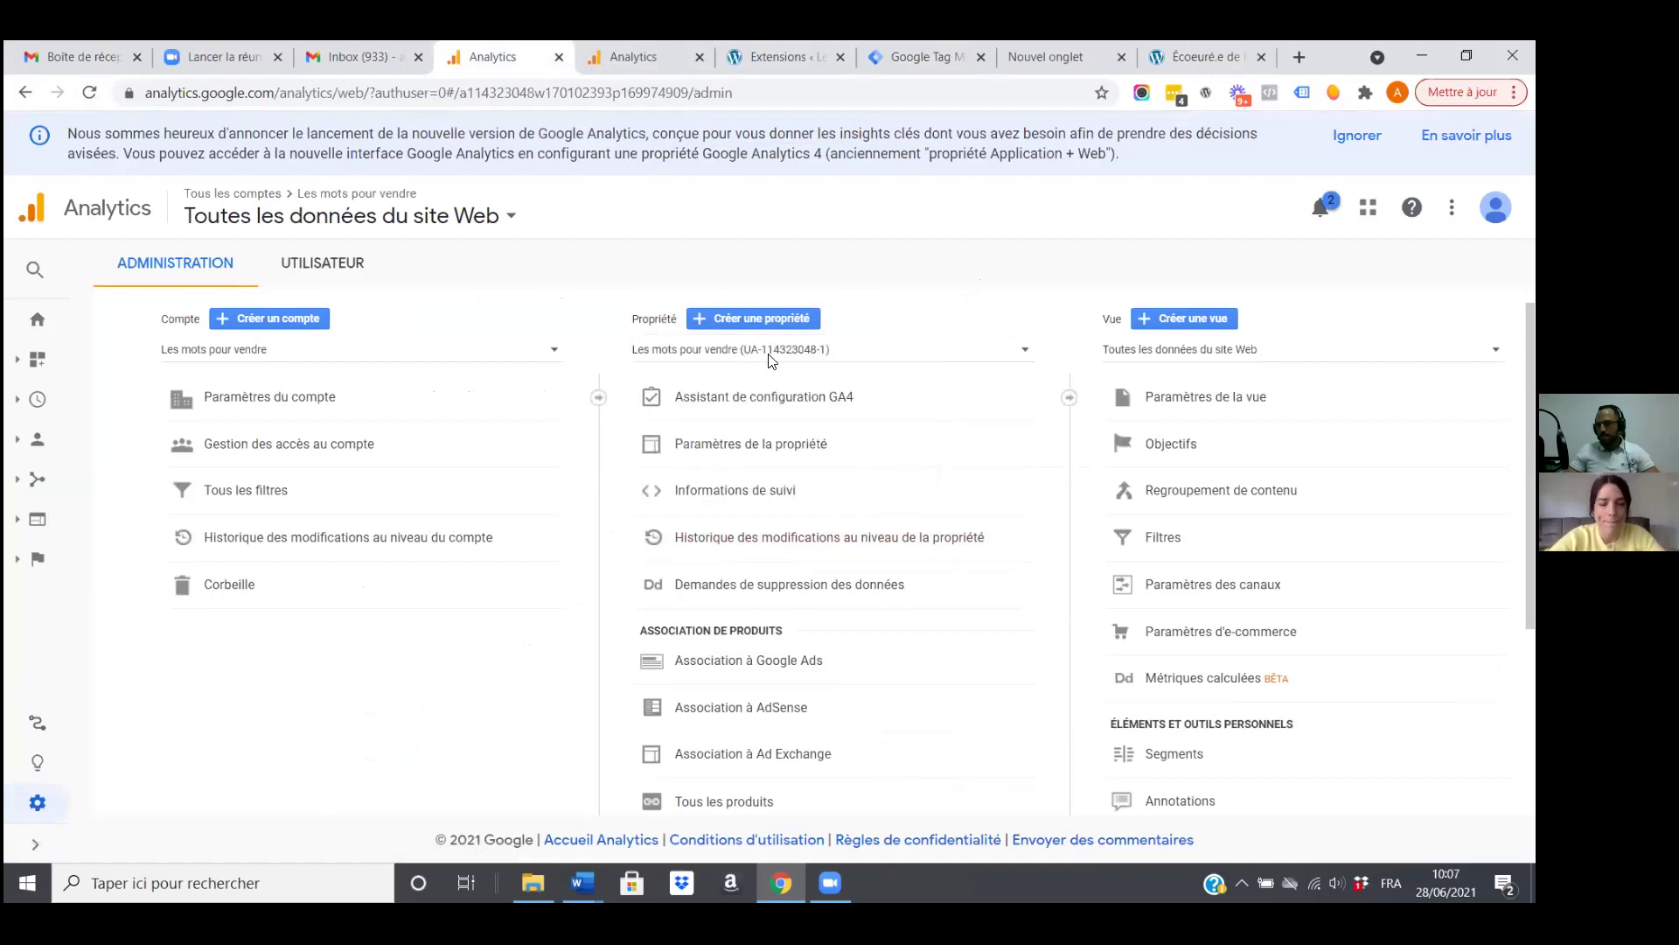
{"action": "left_click", "coordinate": [770, 359]}
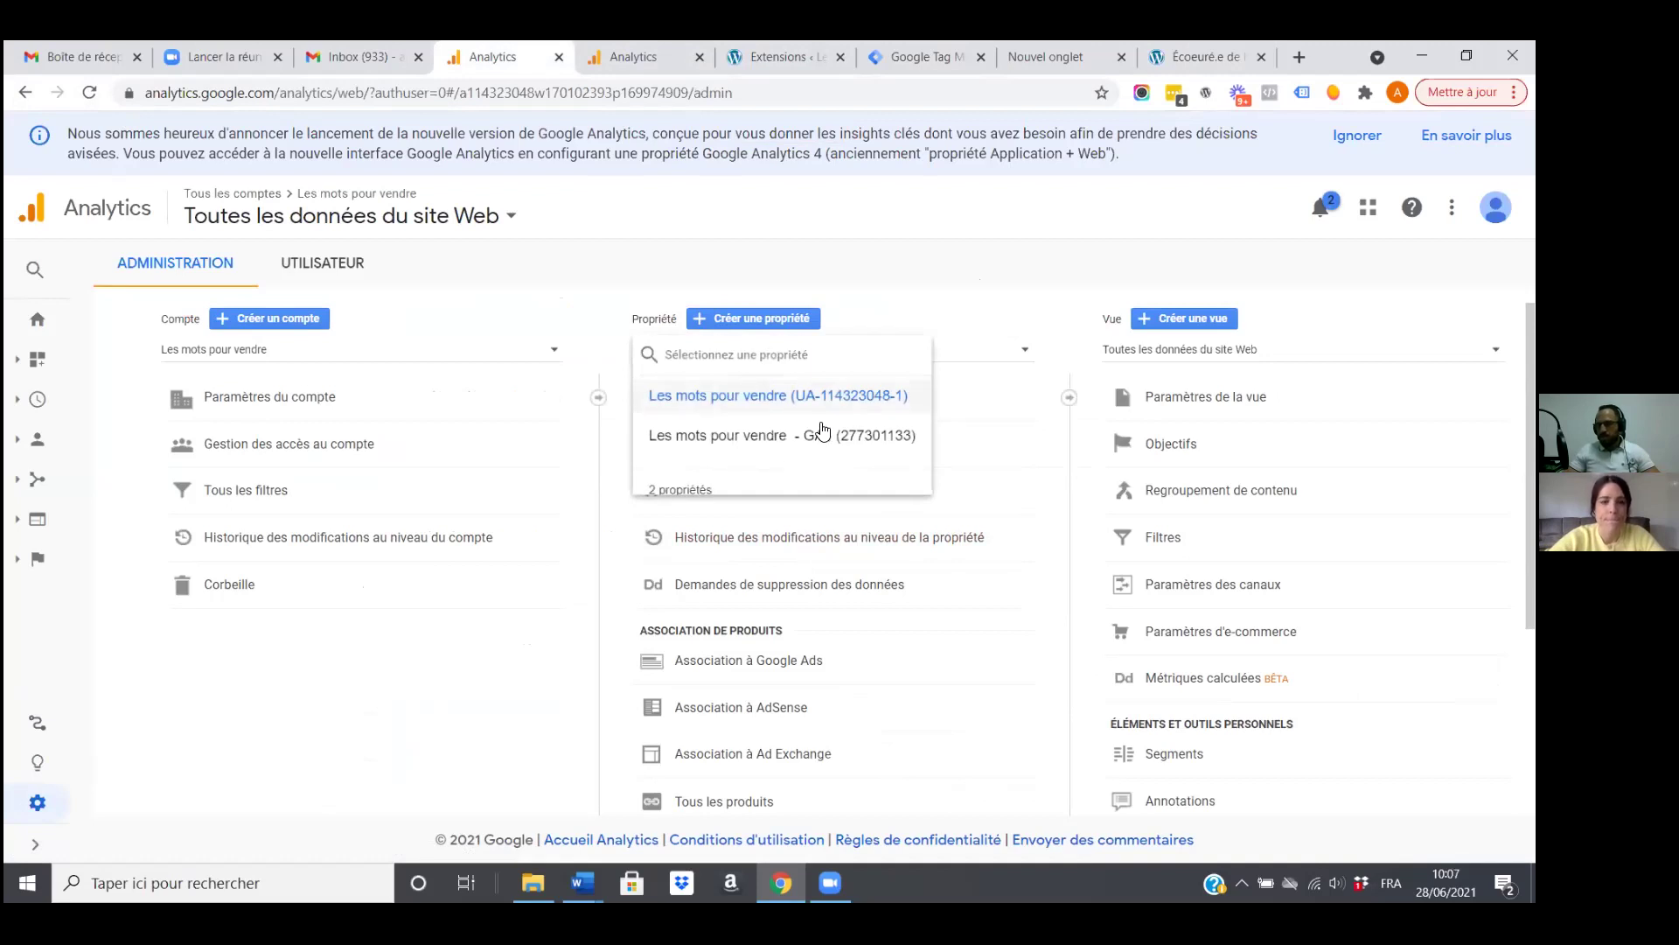
{"action": "left_click", "coordinate": [796, 439]}
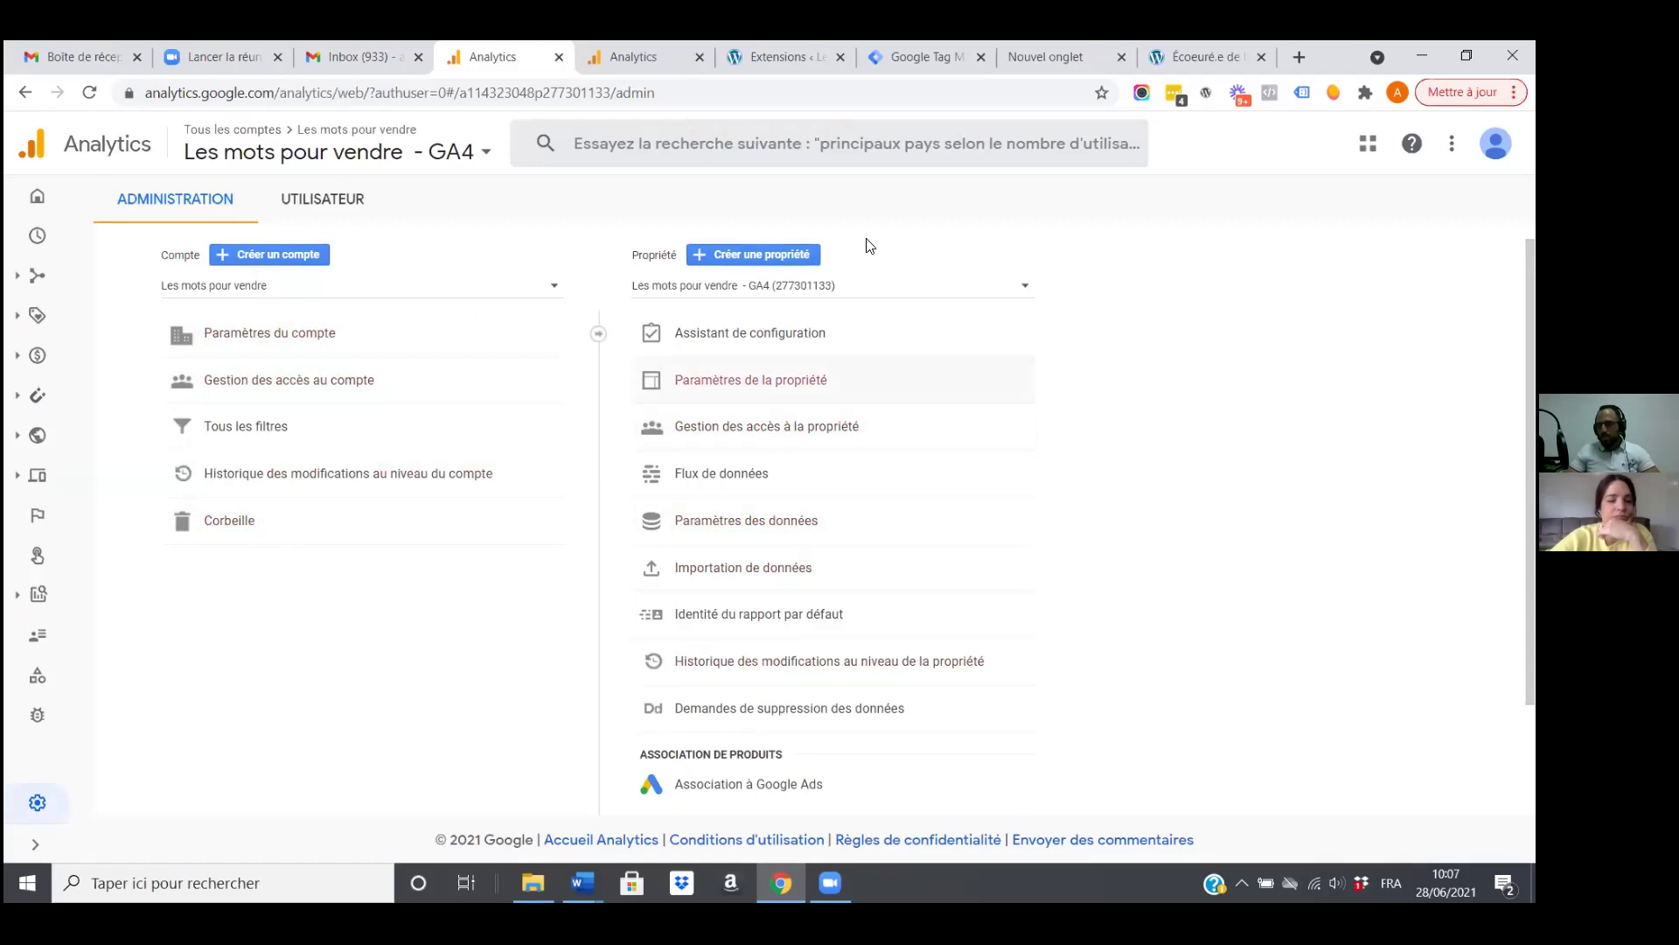
{"action": "left_click", "coordinate": [810, 287]}
{"action": "left_click", "coordinate": [735, 332]}
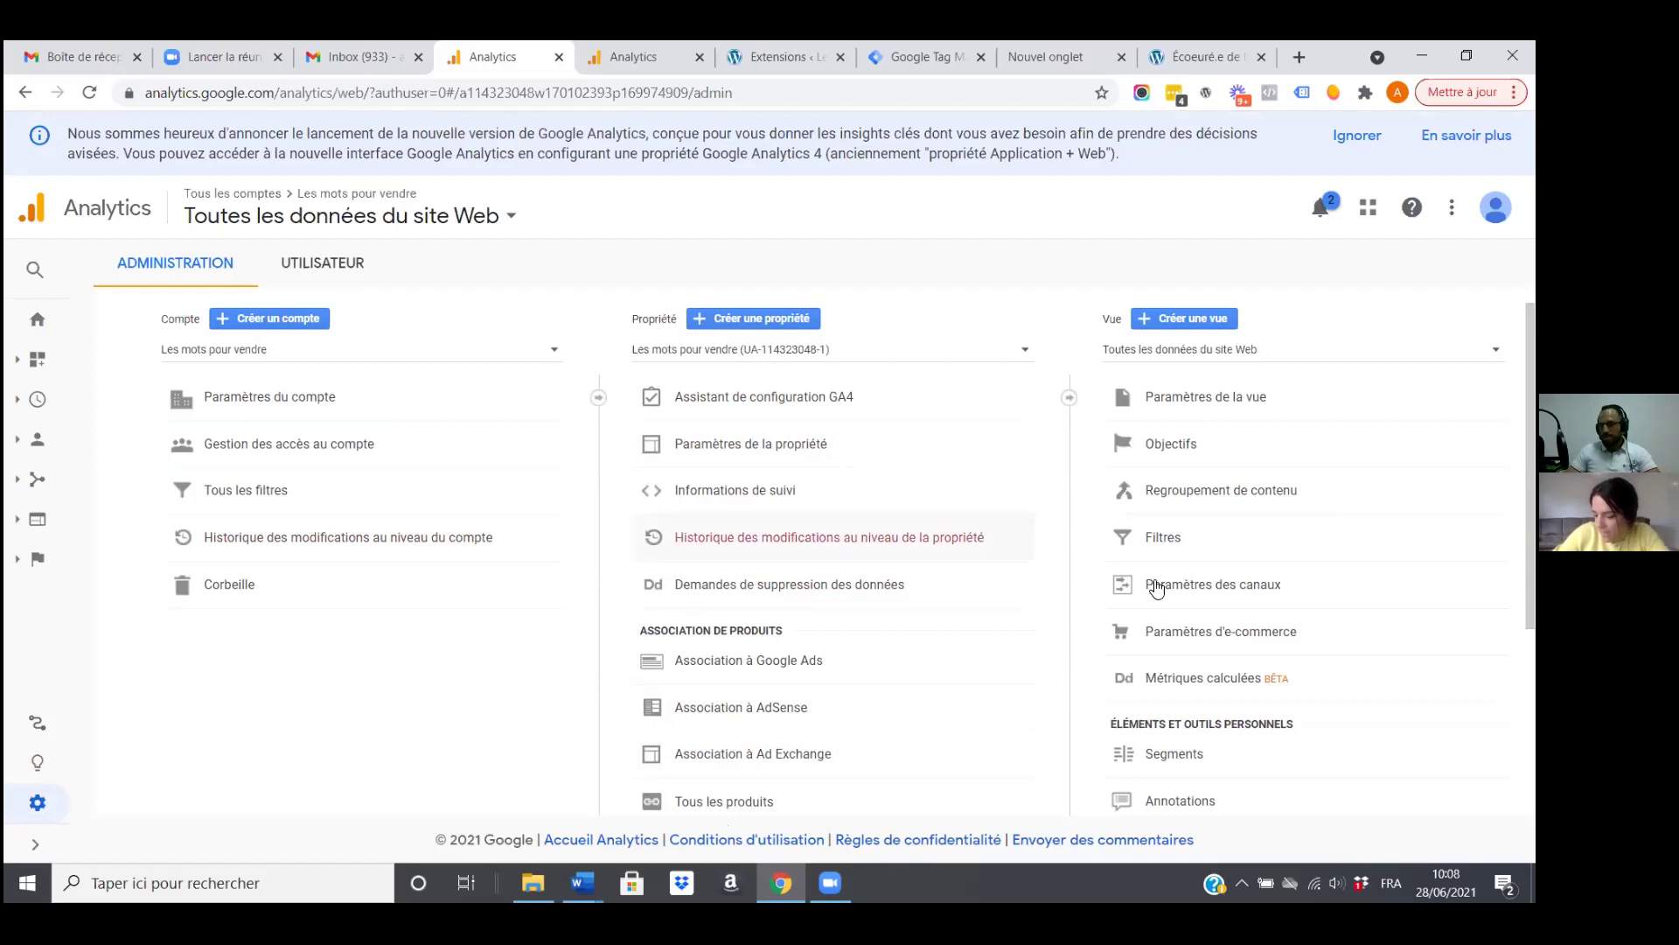
Start a new goal in the Toutes les données du site Web view with the Personnalisée setup and continue to its description.
{"action": "left_click", "coordinate": [1179, 451]}
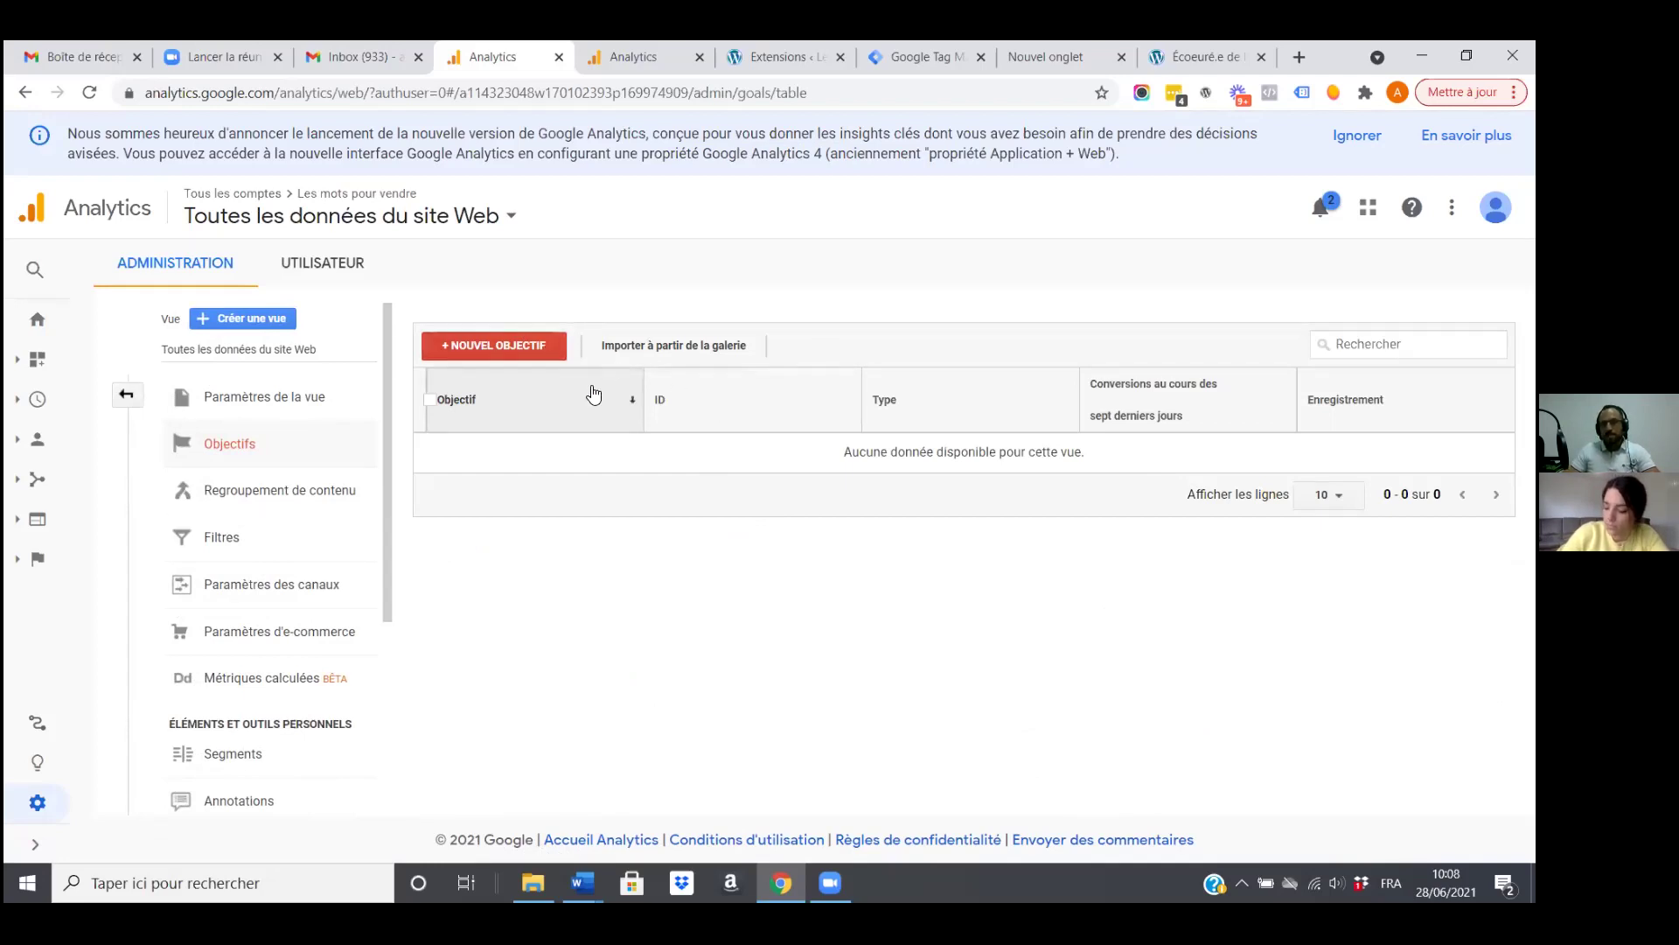
{"action": "left_click", "coordinate": [505, 350]}
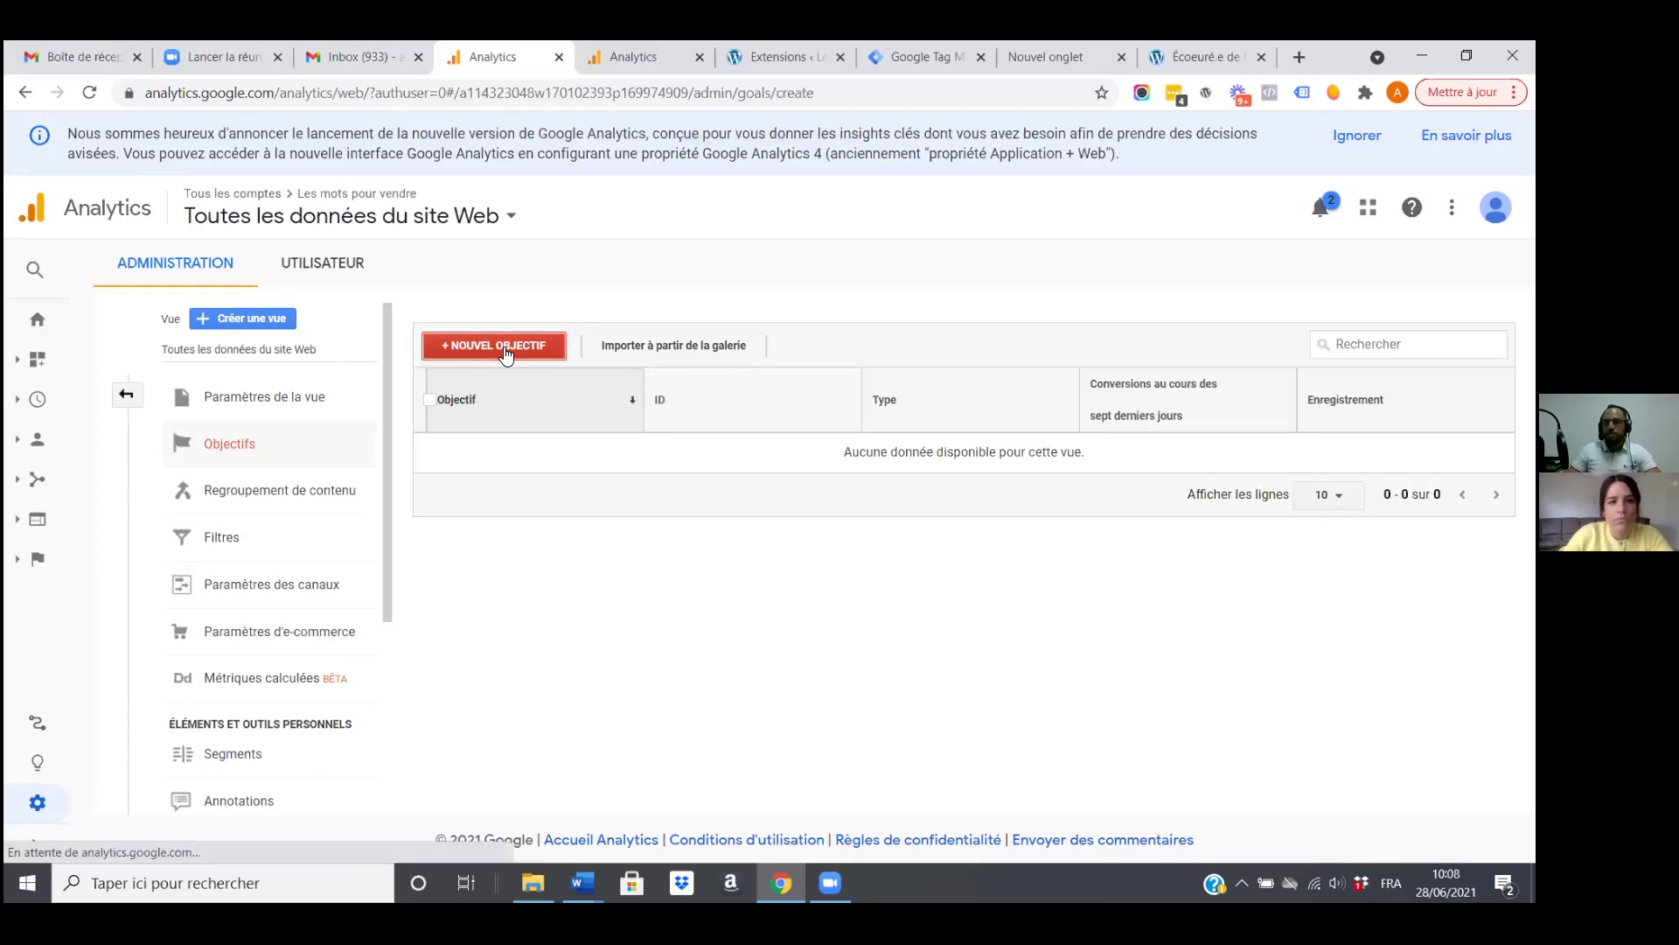
{"action": "scroll", "coordinate": [873, 442], "scroll_direction": "down", "scroll_amount": 4}
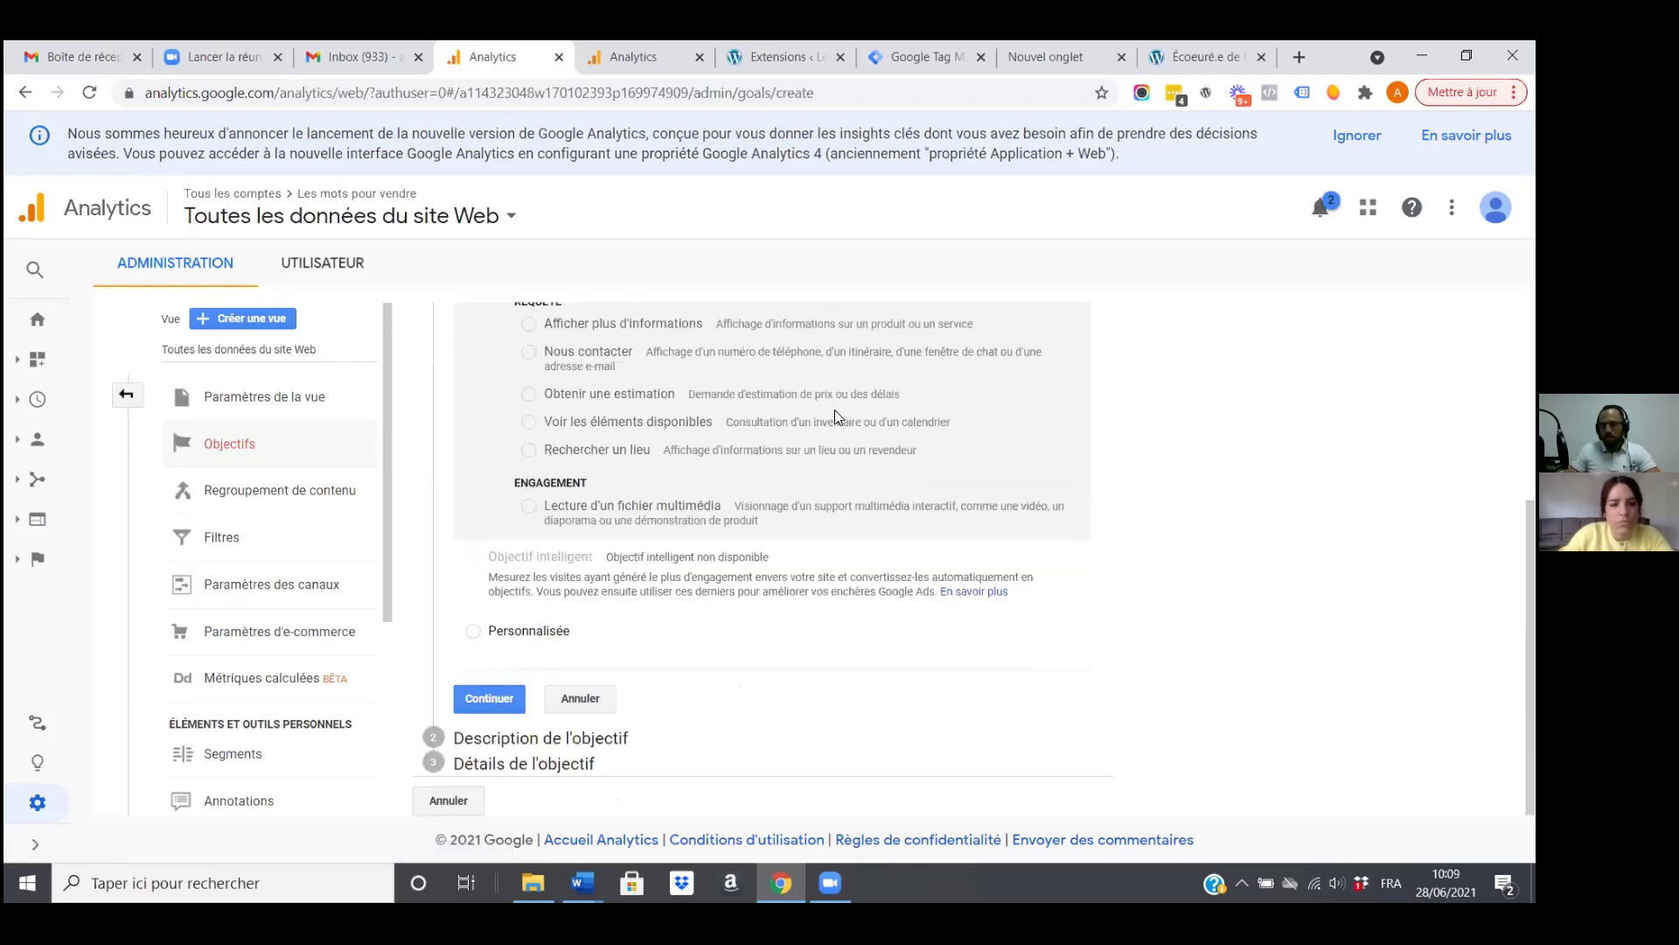
{"action": "left_click", "coordinate": [473, 631]}
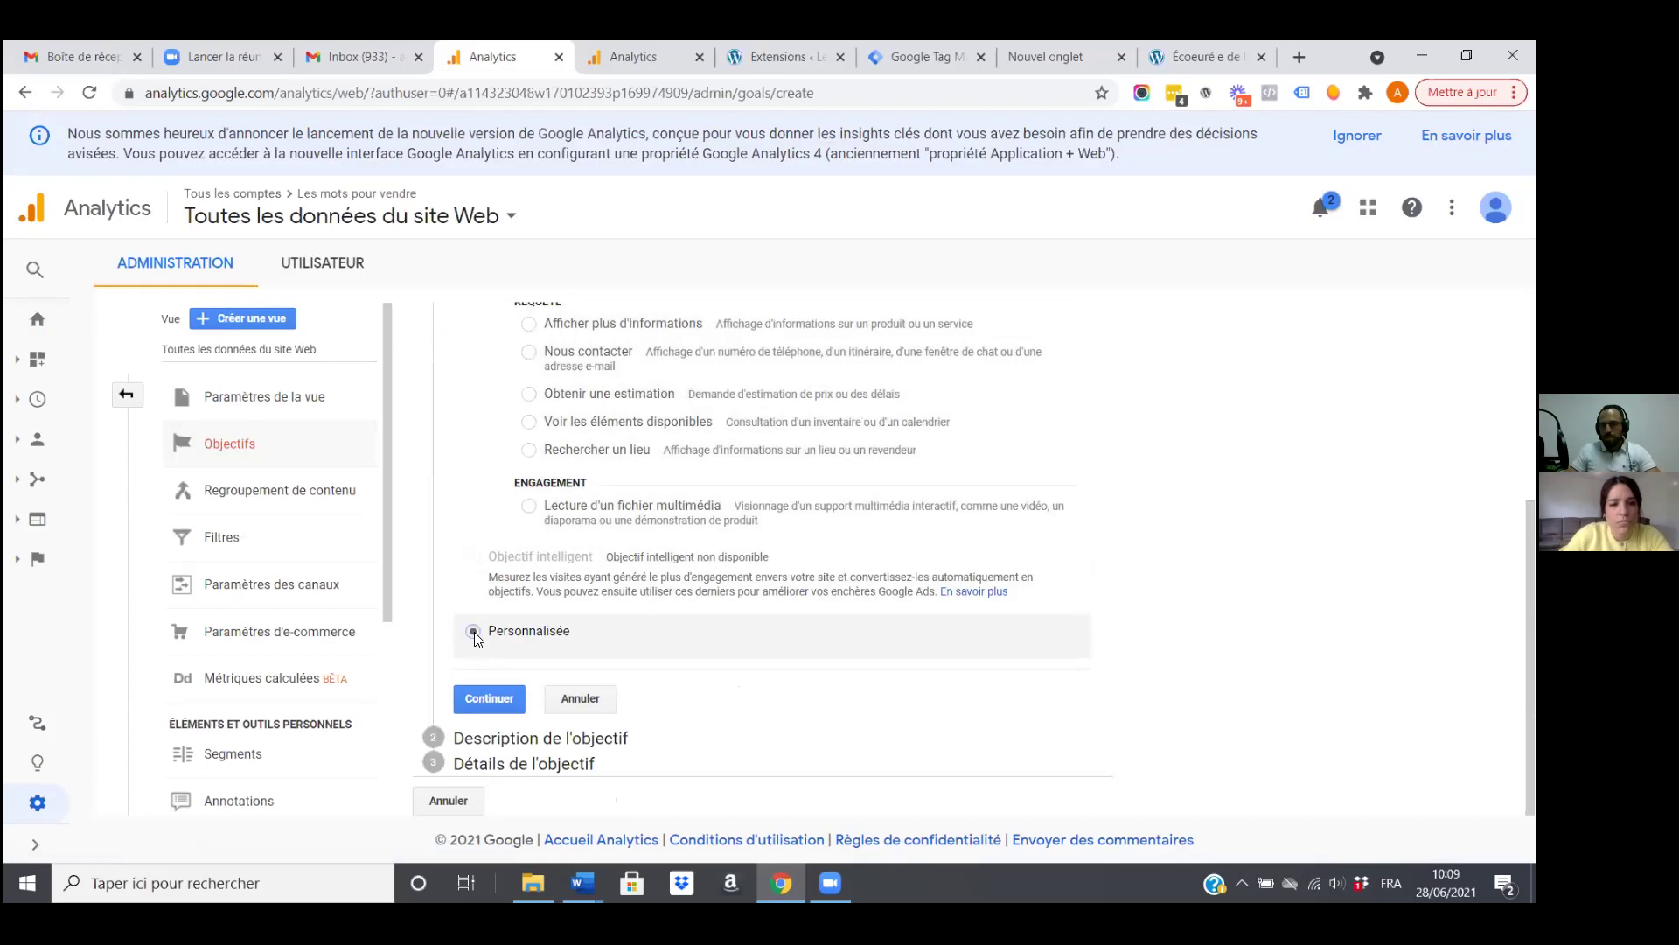
{"action": "left_click", "coordinate": [491, 699]}
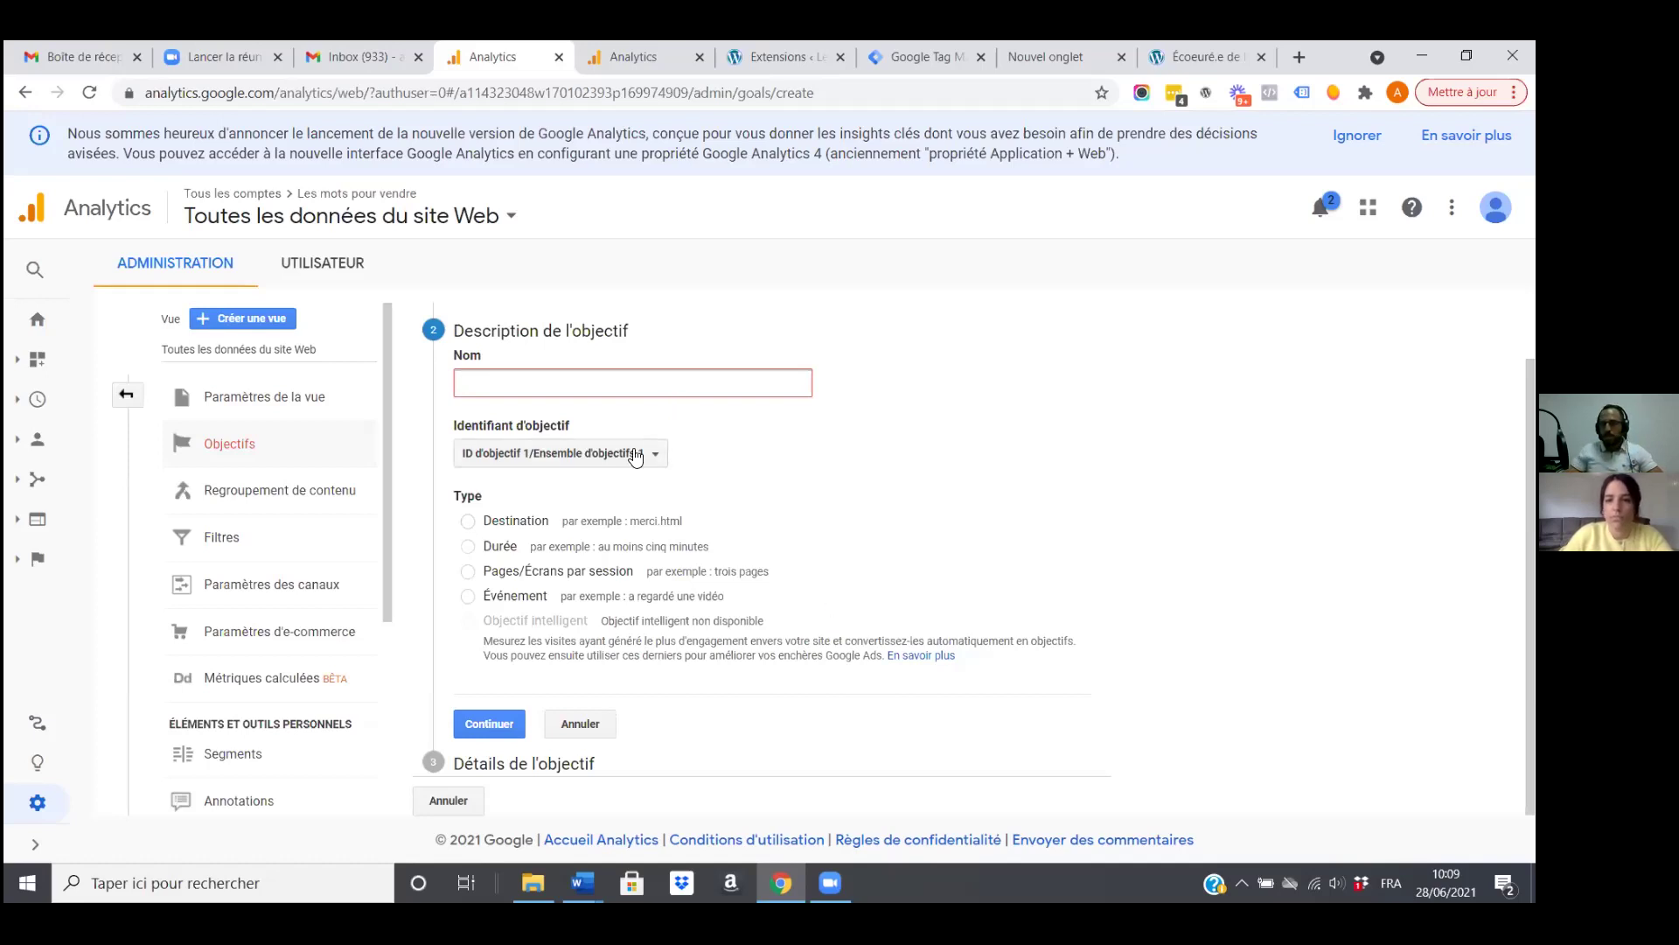
Go through the goal types Destination, Durée, Pages/Écrans par session and Événement by selecting each in turn.
{"action": "left_click", "coordinate": [468, 522]}
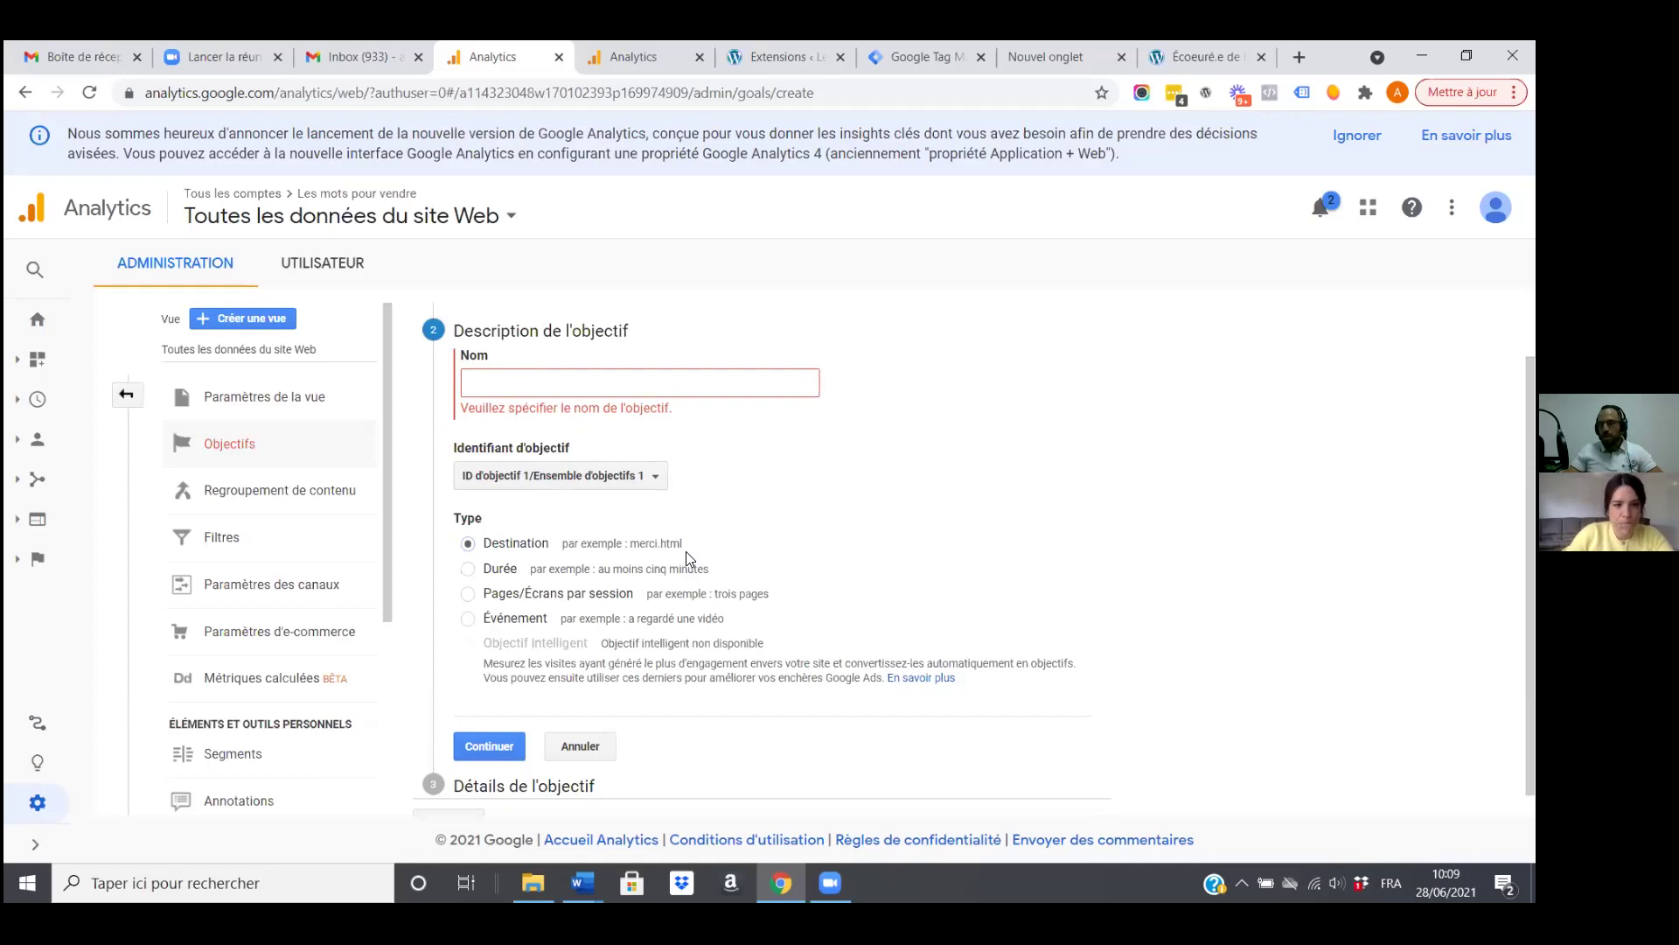
{"action": "left_click", "coordinate": [474, 574]}
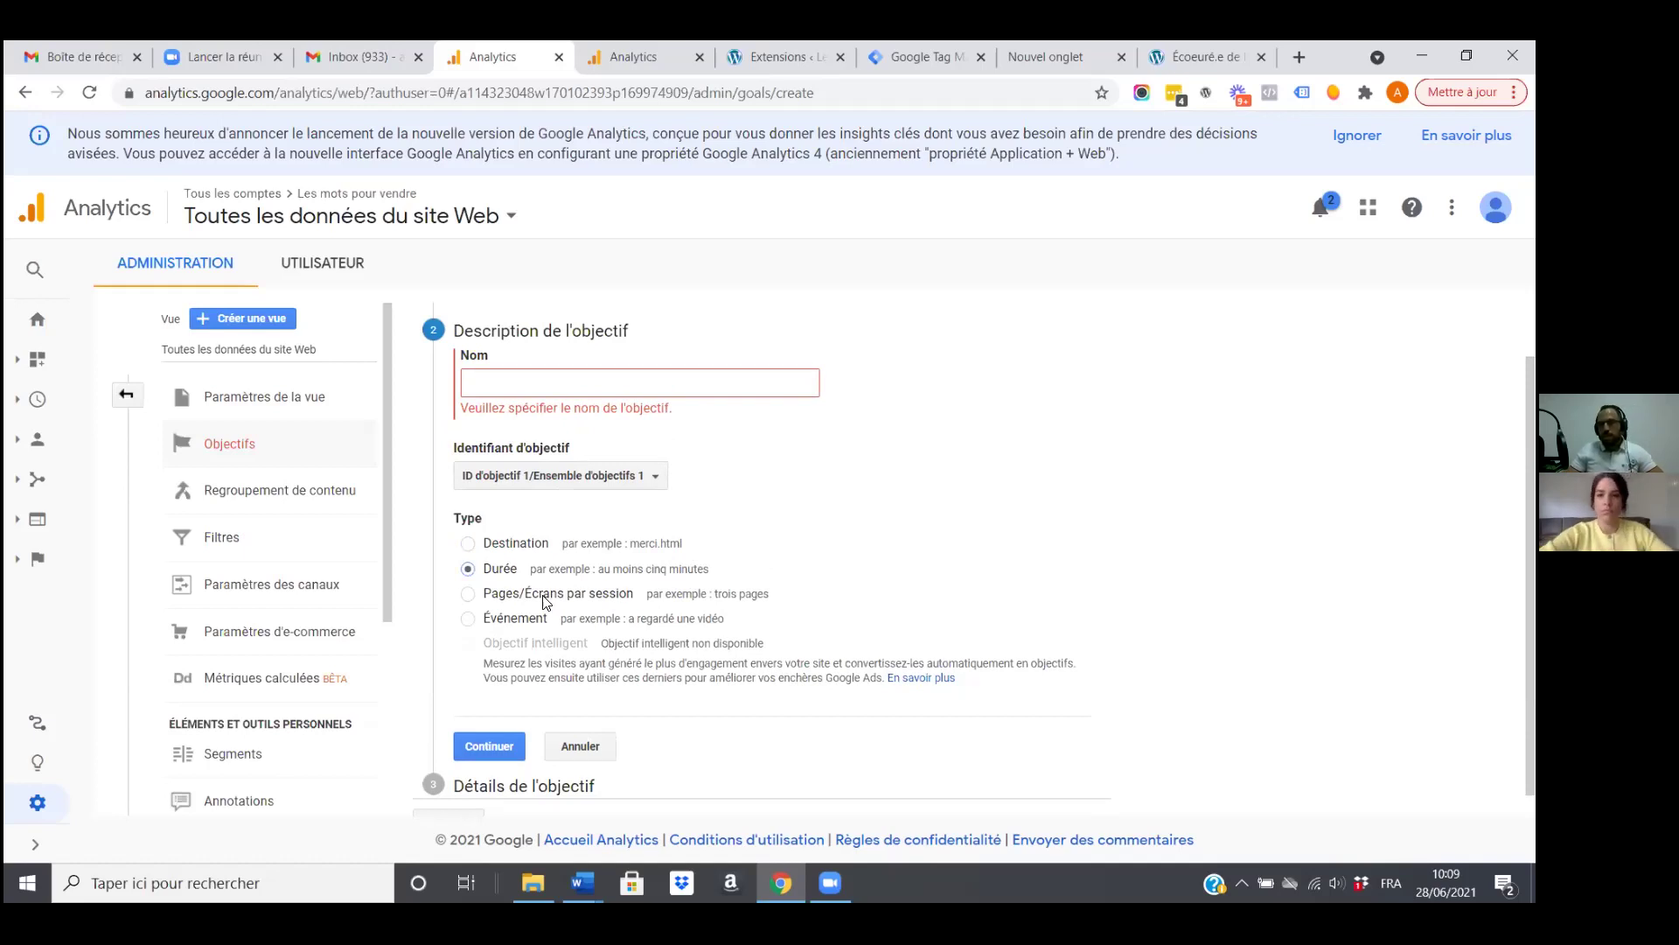
{"action": "left_click", "coordinate": [485, 604]}
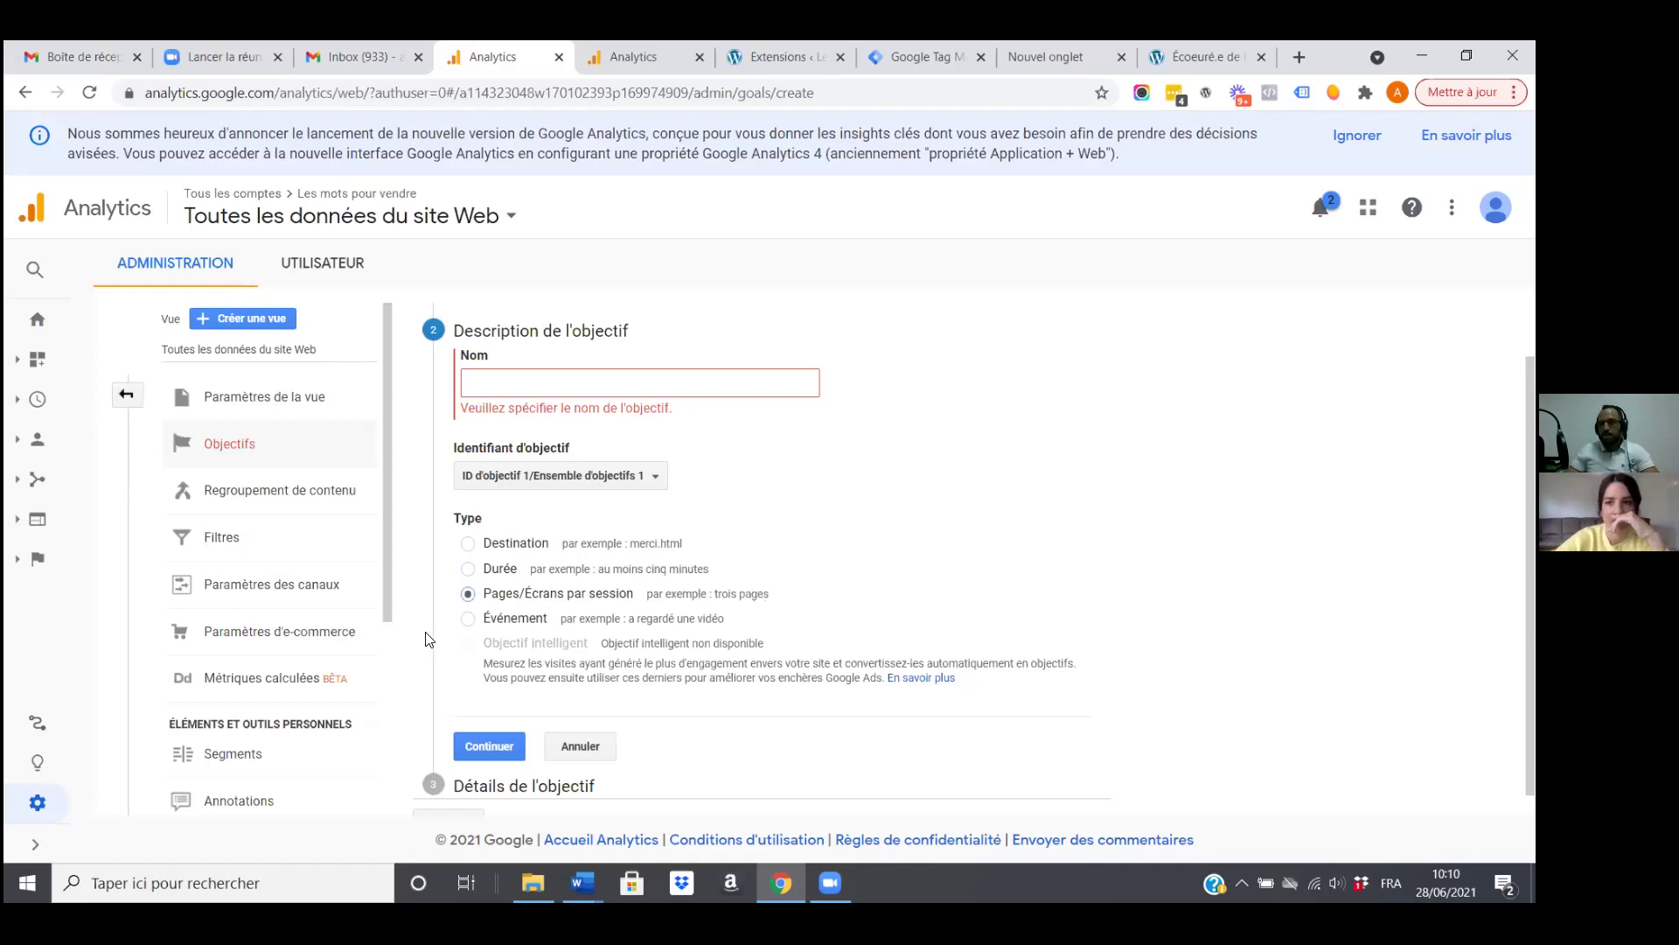
{"action": "left_click", "coordinate": [467, 620]}
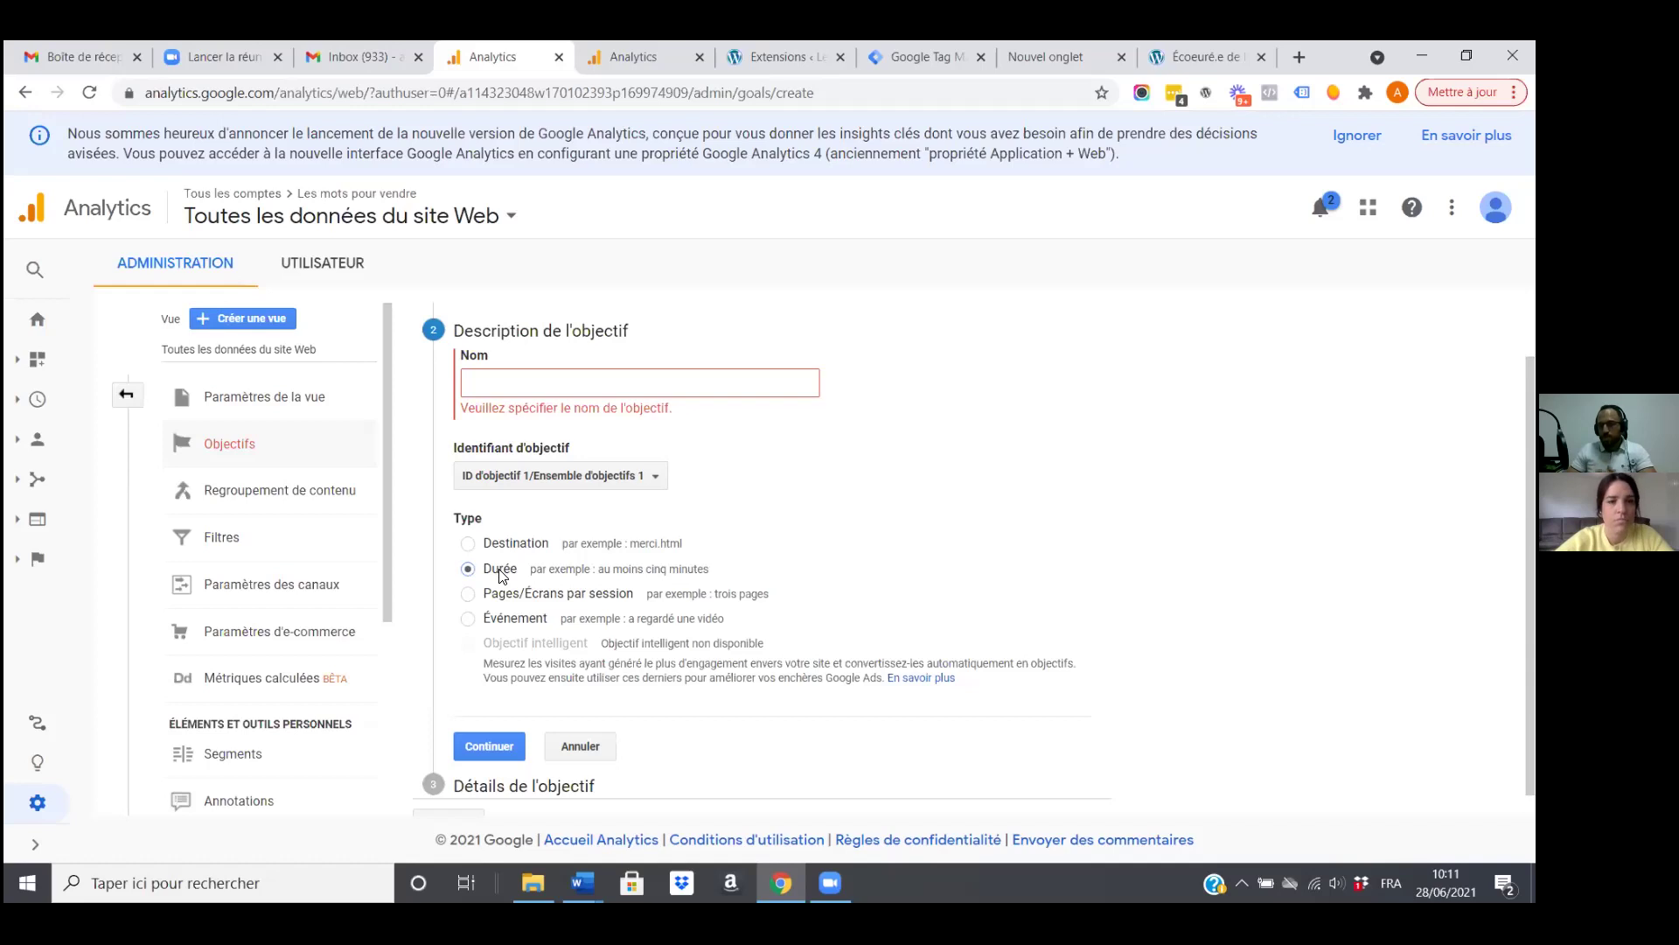
Name the Durée goal "Nombre de page >2" and continue to the goal details.
{"action": "left_click", "coordinate": [481, 752]}
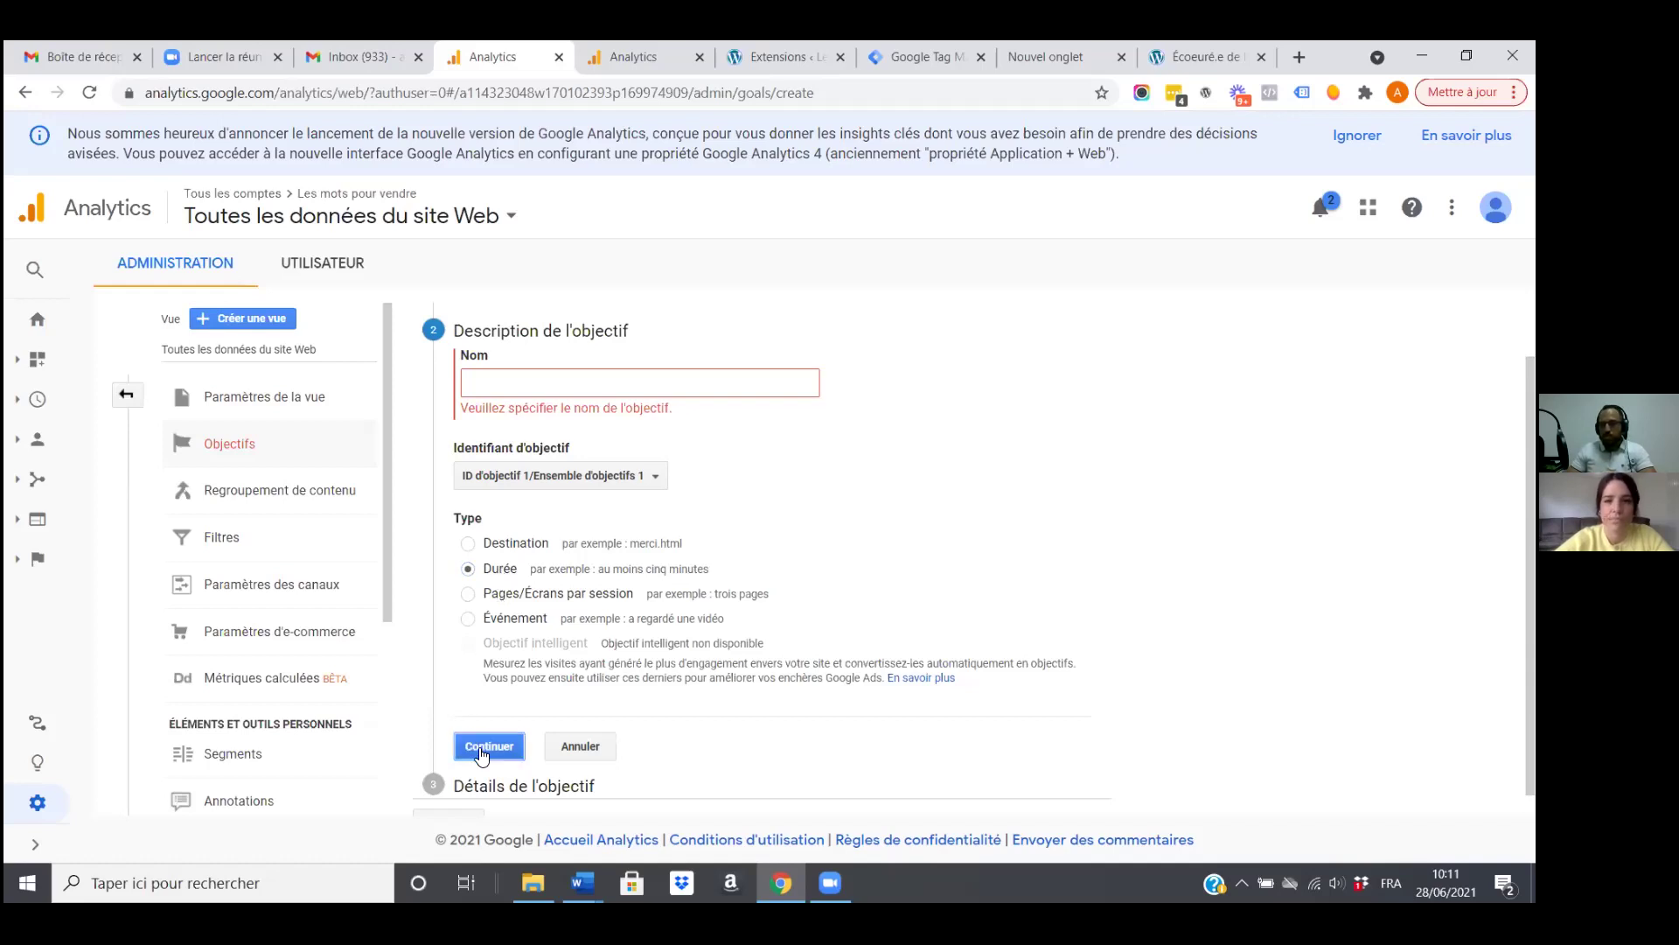
{"action": "left_click", "coordinate": [492, 749]}
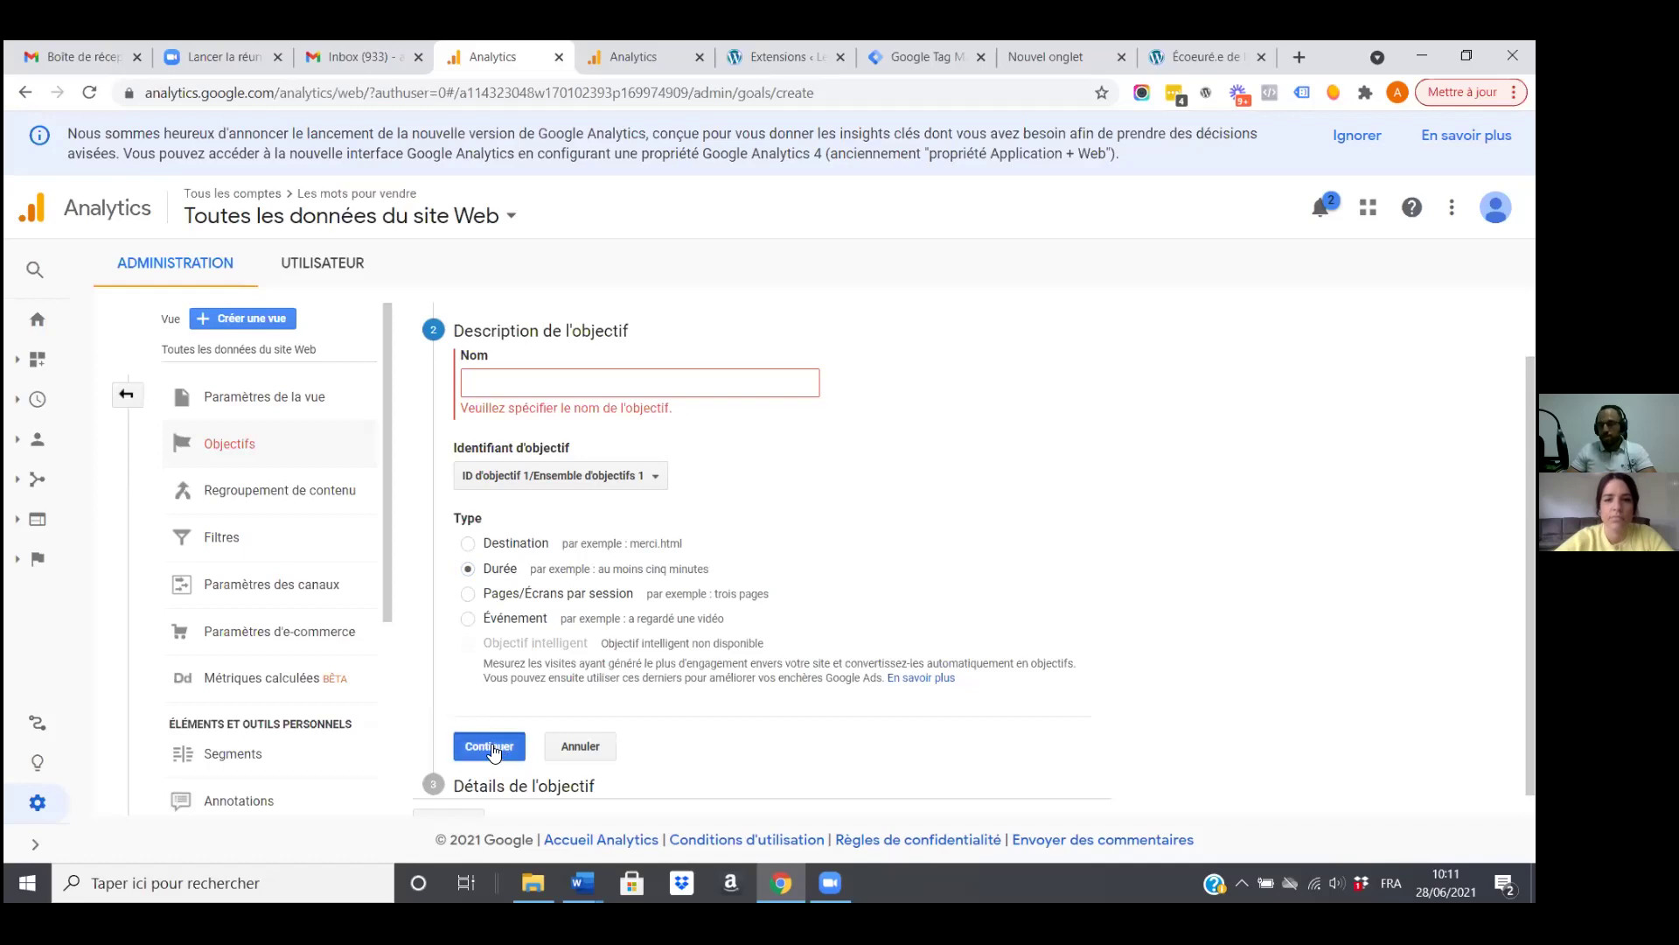
{"action": "left_click", "coordinate": [509, 386]}
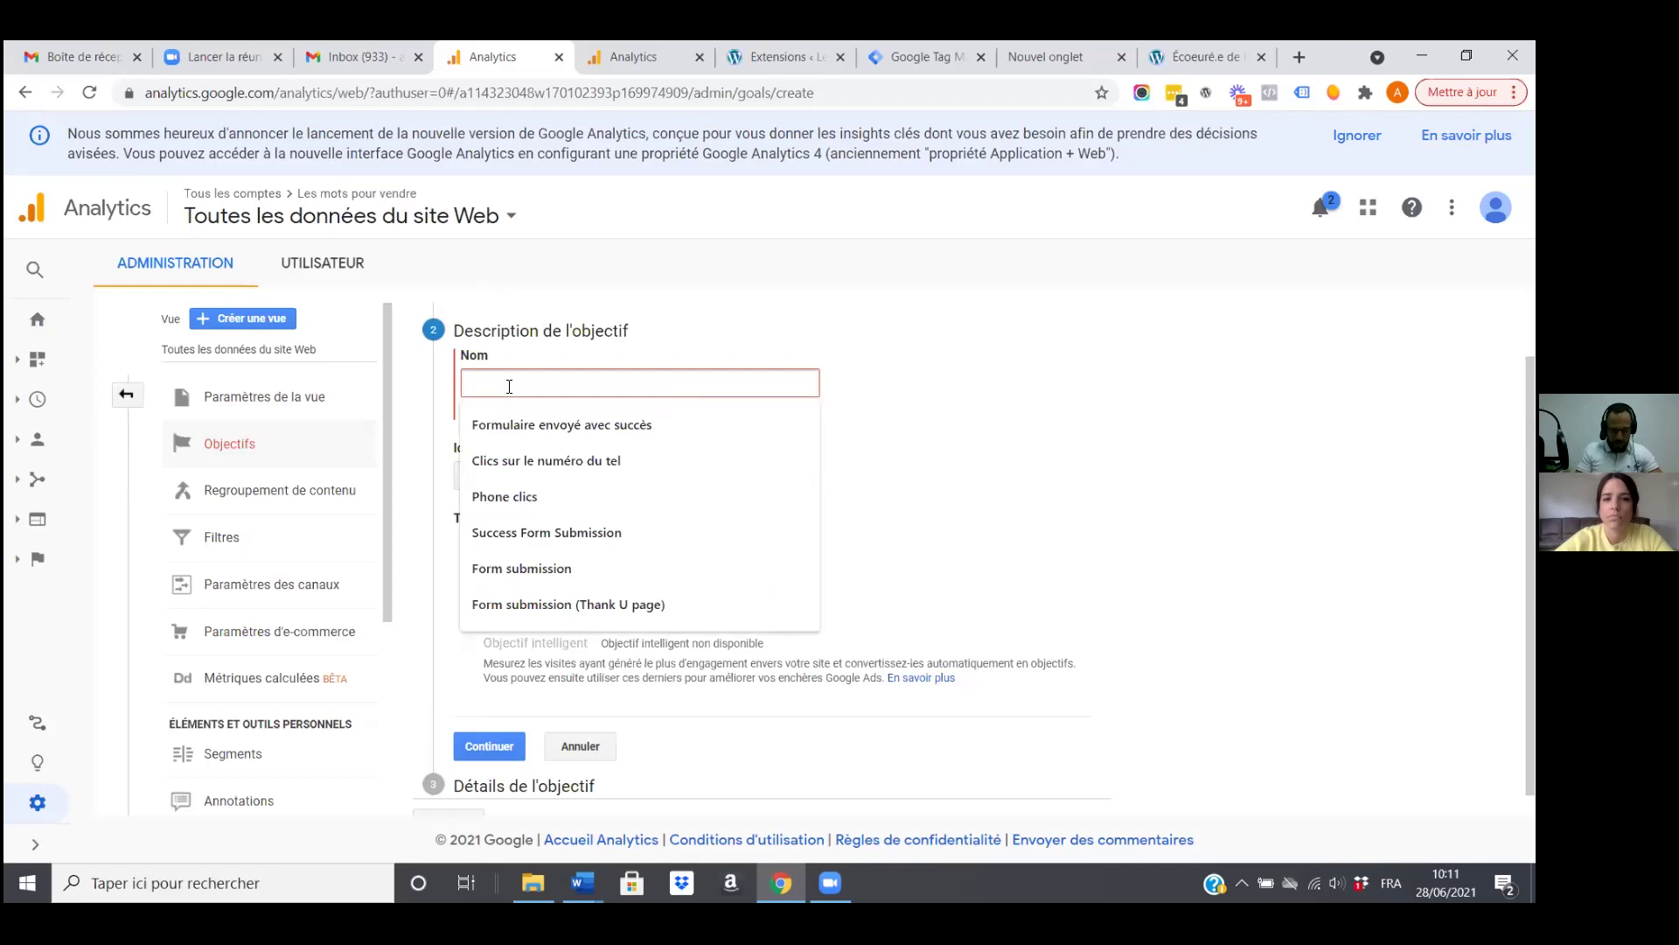
{"action": "type", "text": "Nombr"}
{"action": "type", "text": "e de pgae"}
{"action": "key", "text": "BackSpace"}
{"action": "key", "text": "BackSpace"}
{"action": "type", "text": "a"}
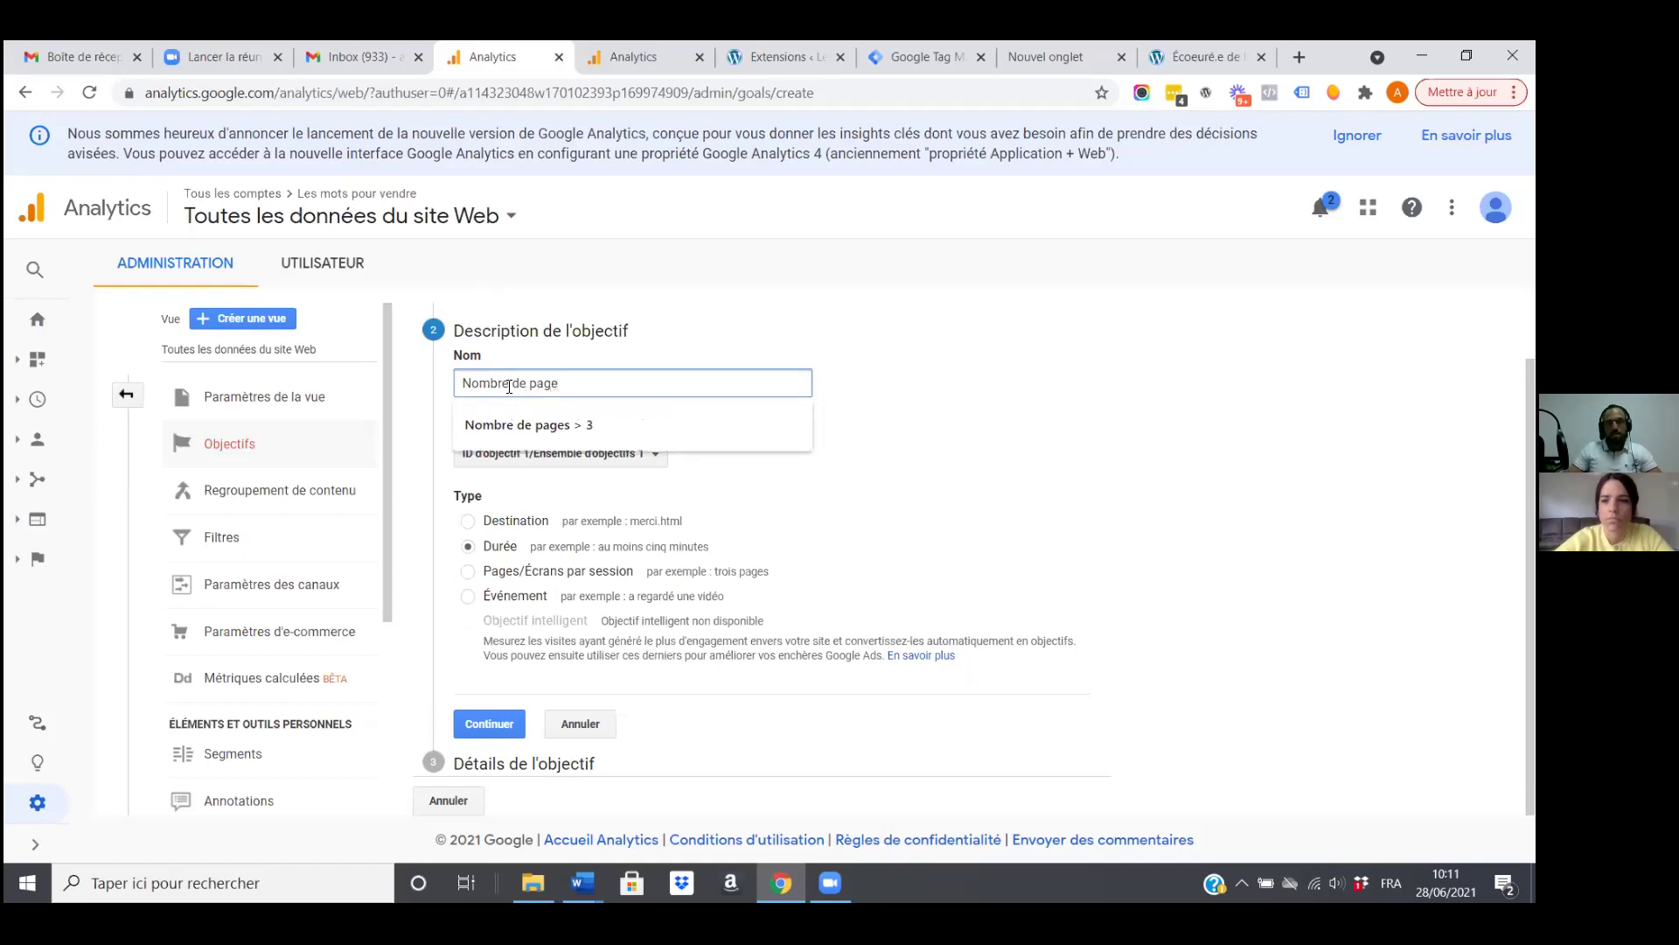
{"action": "type", "text": "ge"}
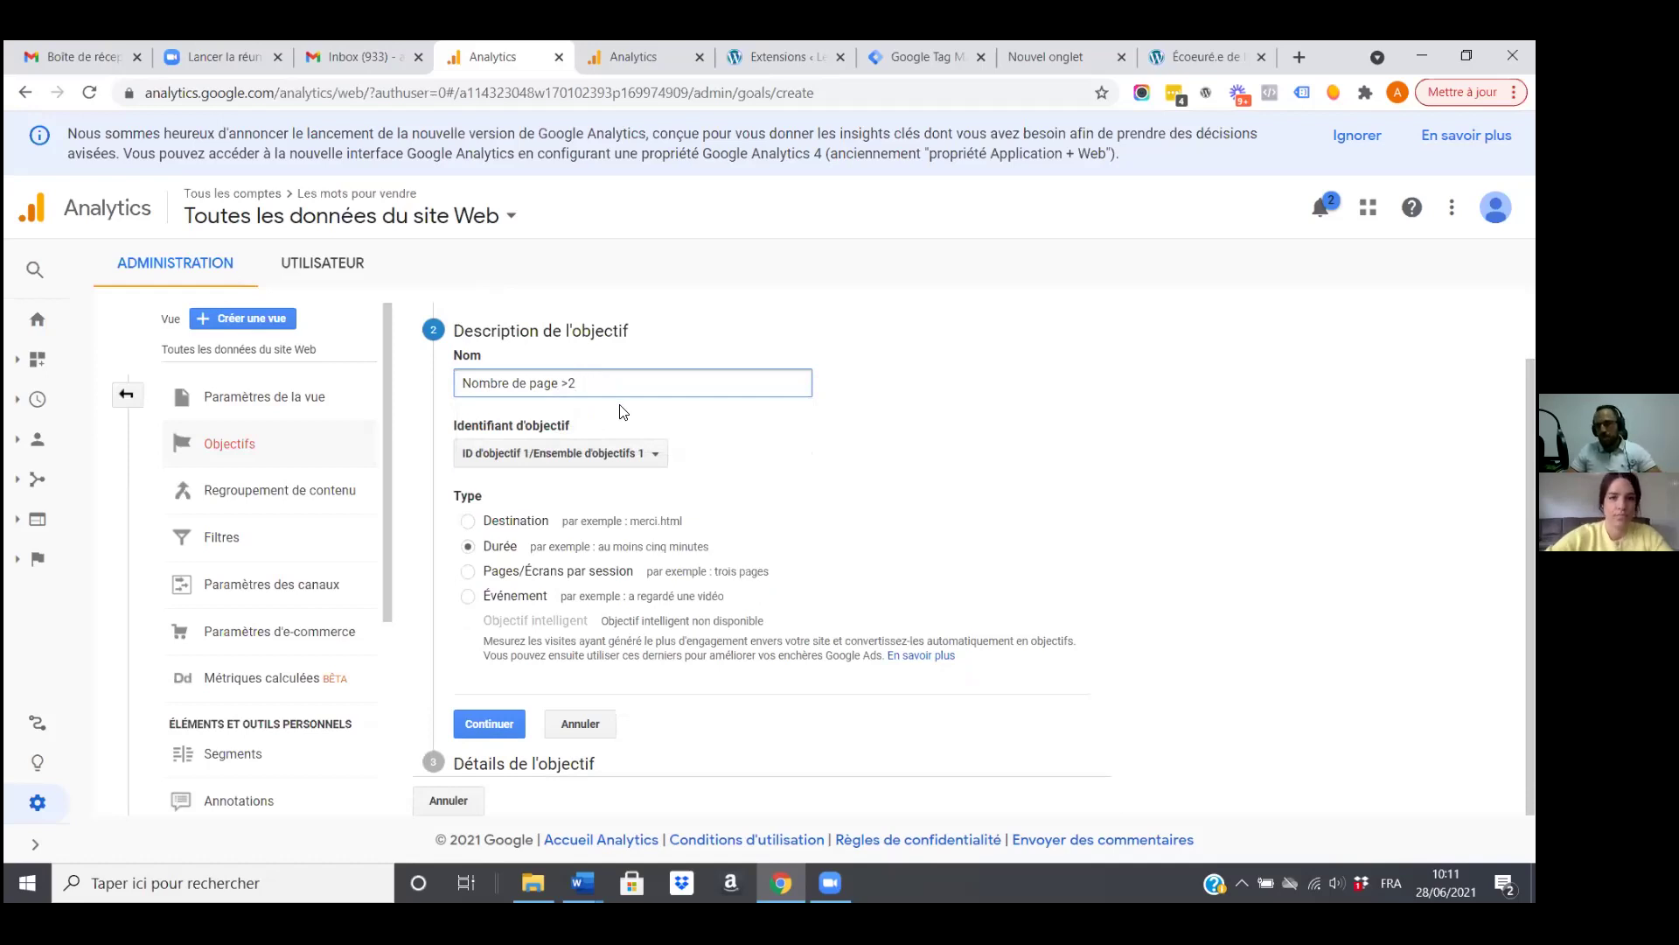
{"action": "left_click", "coordinate": [510, 726]}
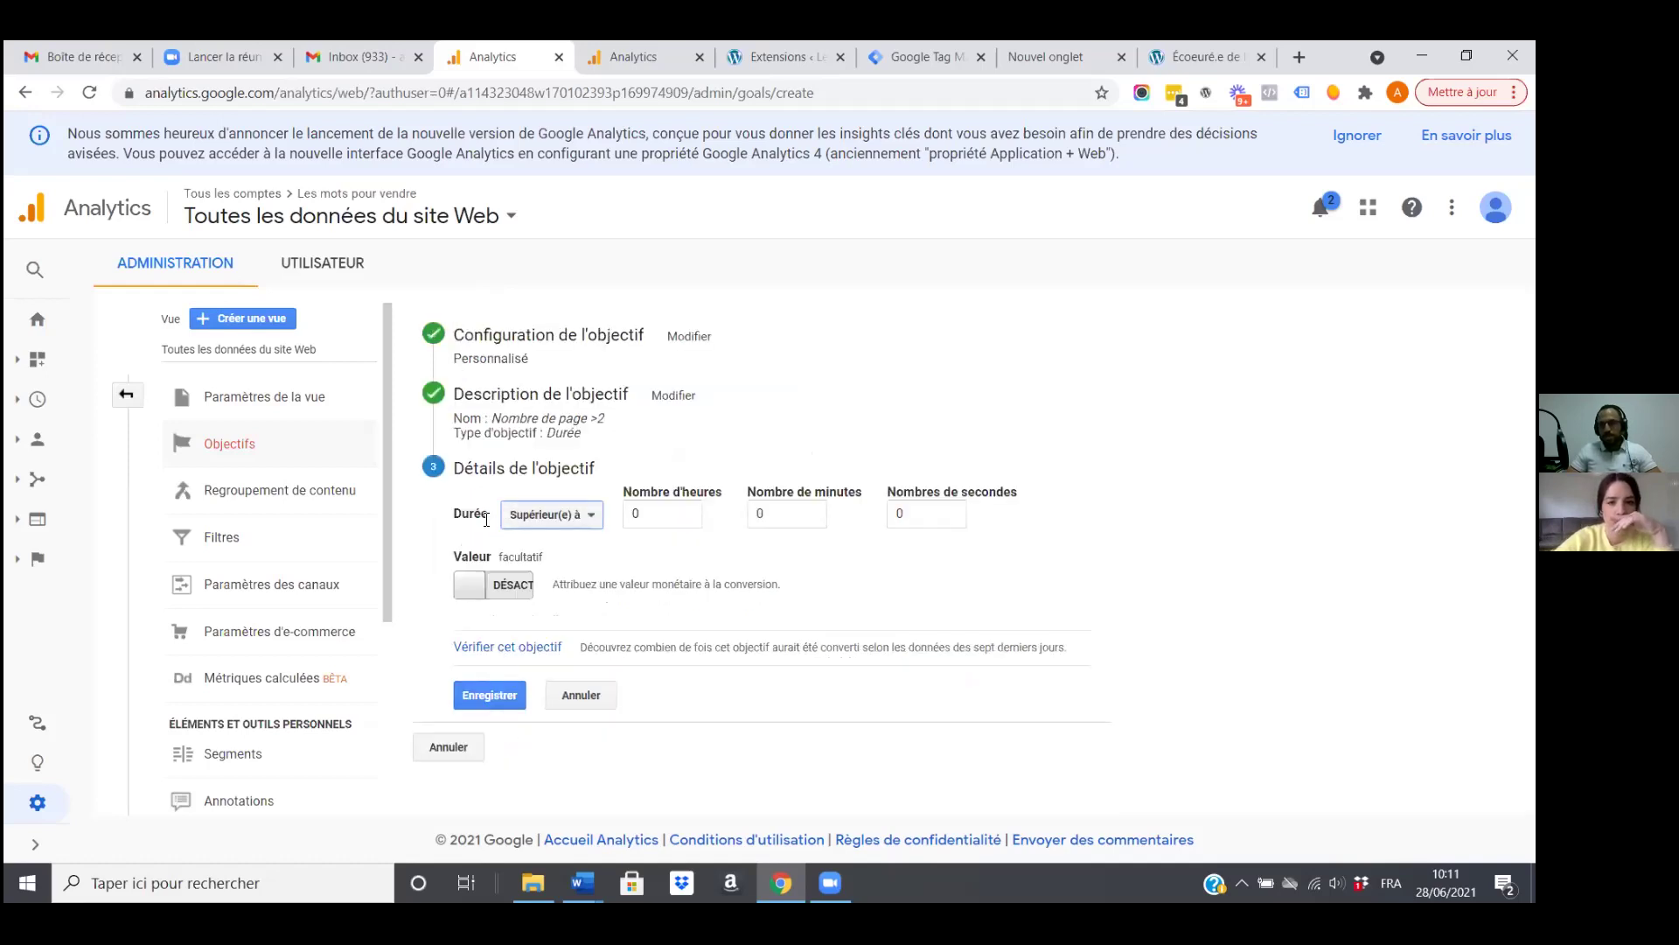
Reopen the goal description, rename the goal "Nombre de minutes >2mn" and continue to its details.
{"action": "left_click", "coordinate": [536, 400]}
{"action": "left_click_drag", "start_coordinate": [559, 446], "coordinate": [537, 454]}
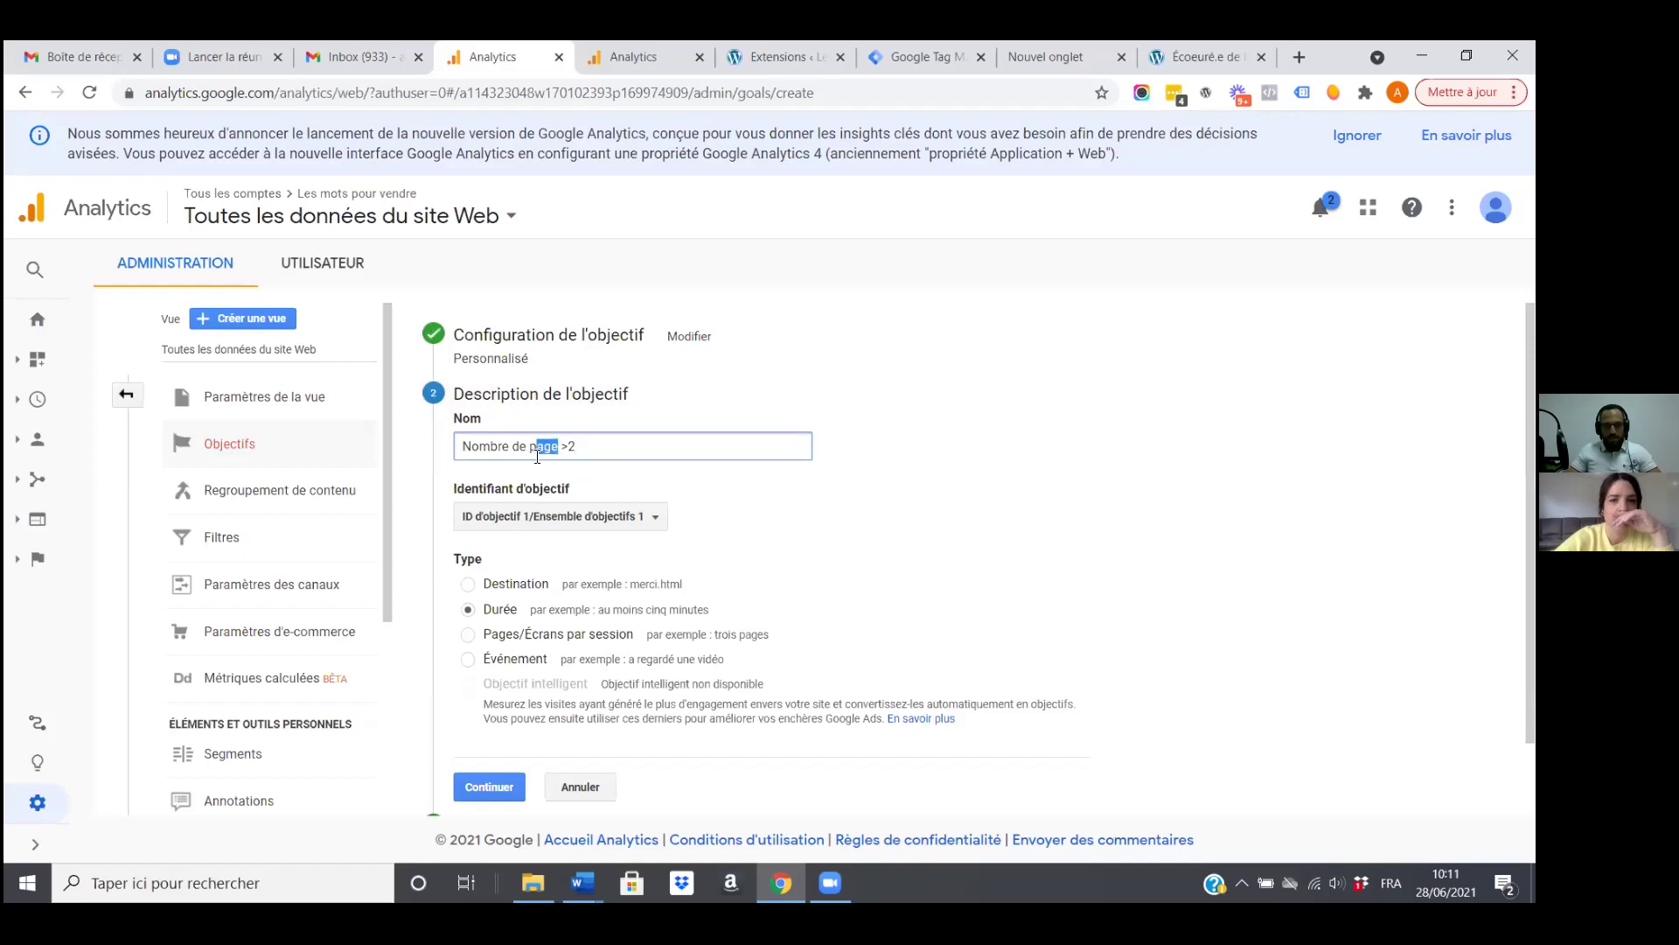
{"action": "key", "text": "BackSpace"}
{"action": "key", "text": "BackSpace"}
{"action": "type", "text": "minutes"}
{"action": "left_click", "coordinate": [603, 446]}
{"action": "type", "text": "m"}
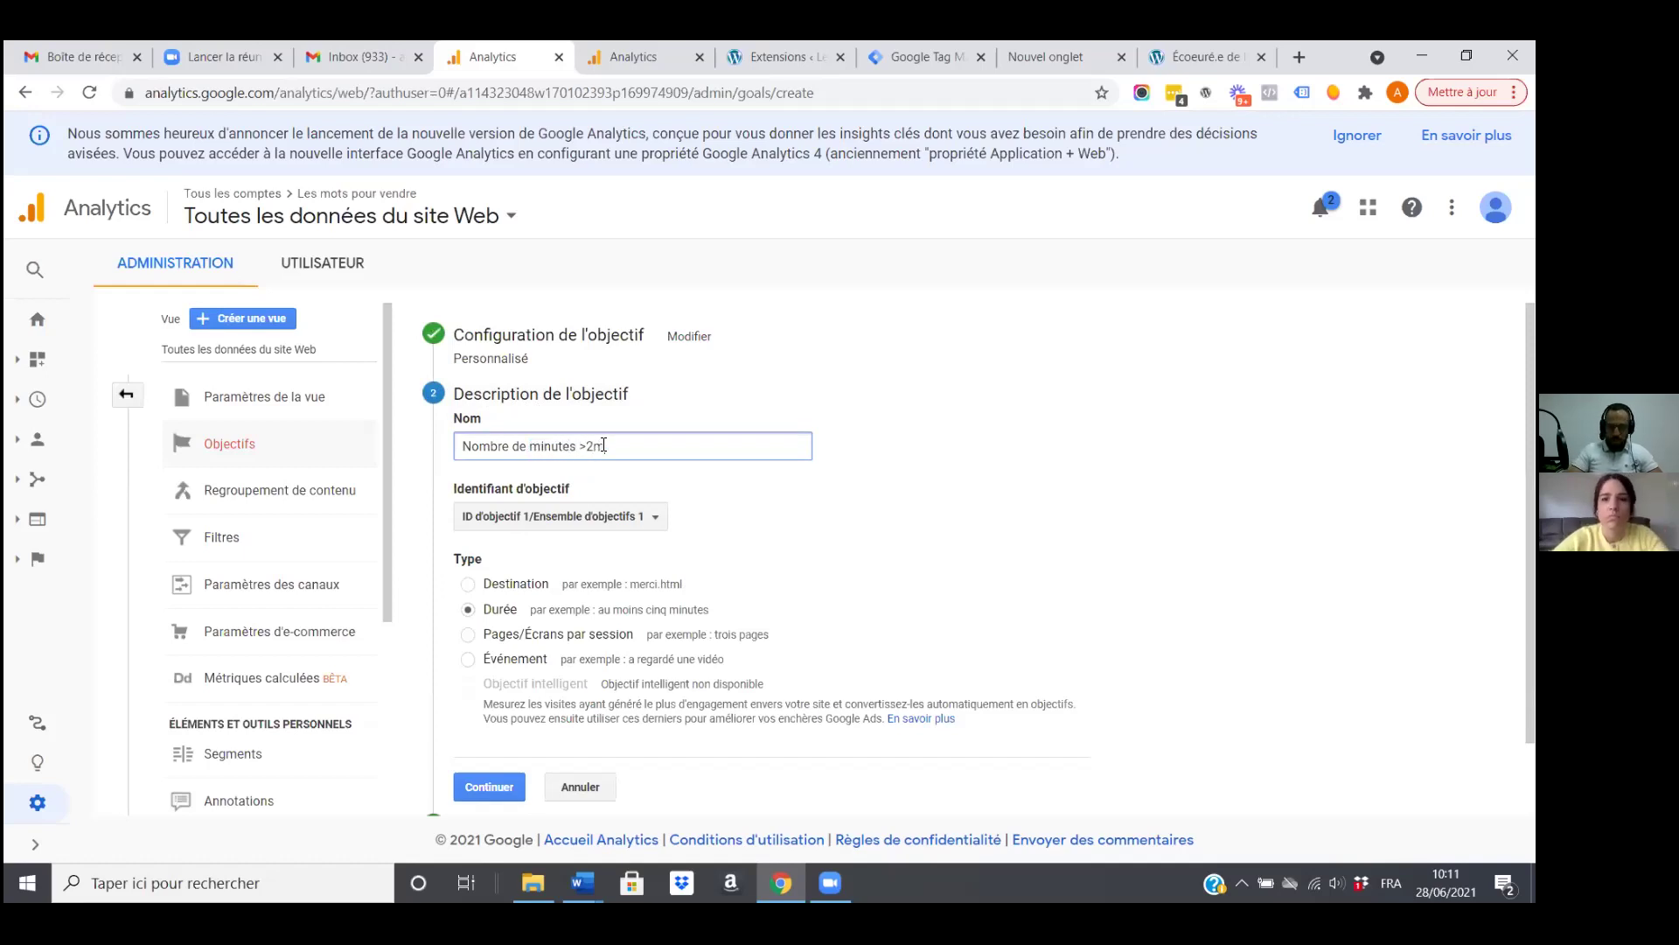
{"action": "type", "text": "n"}
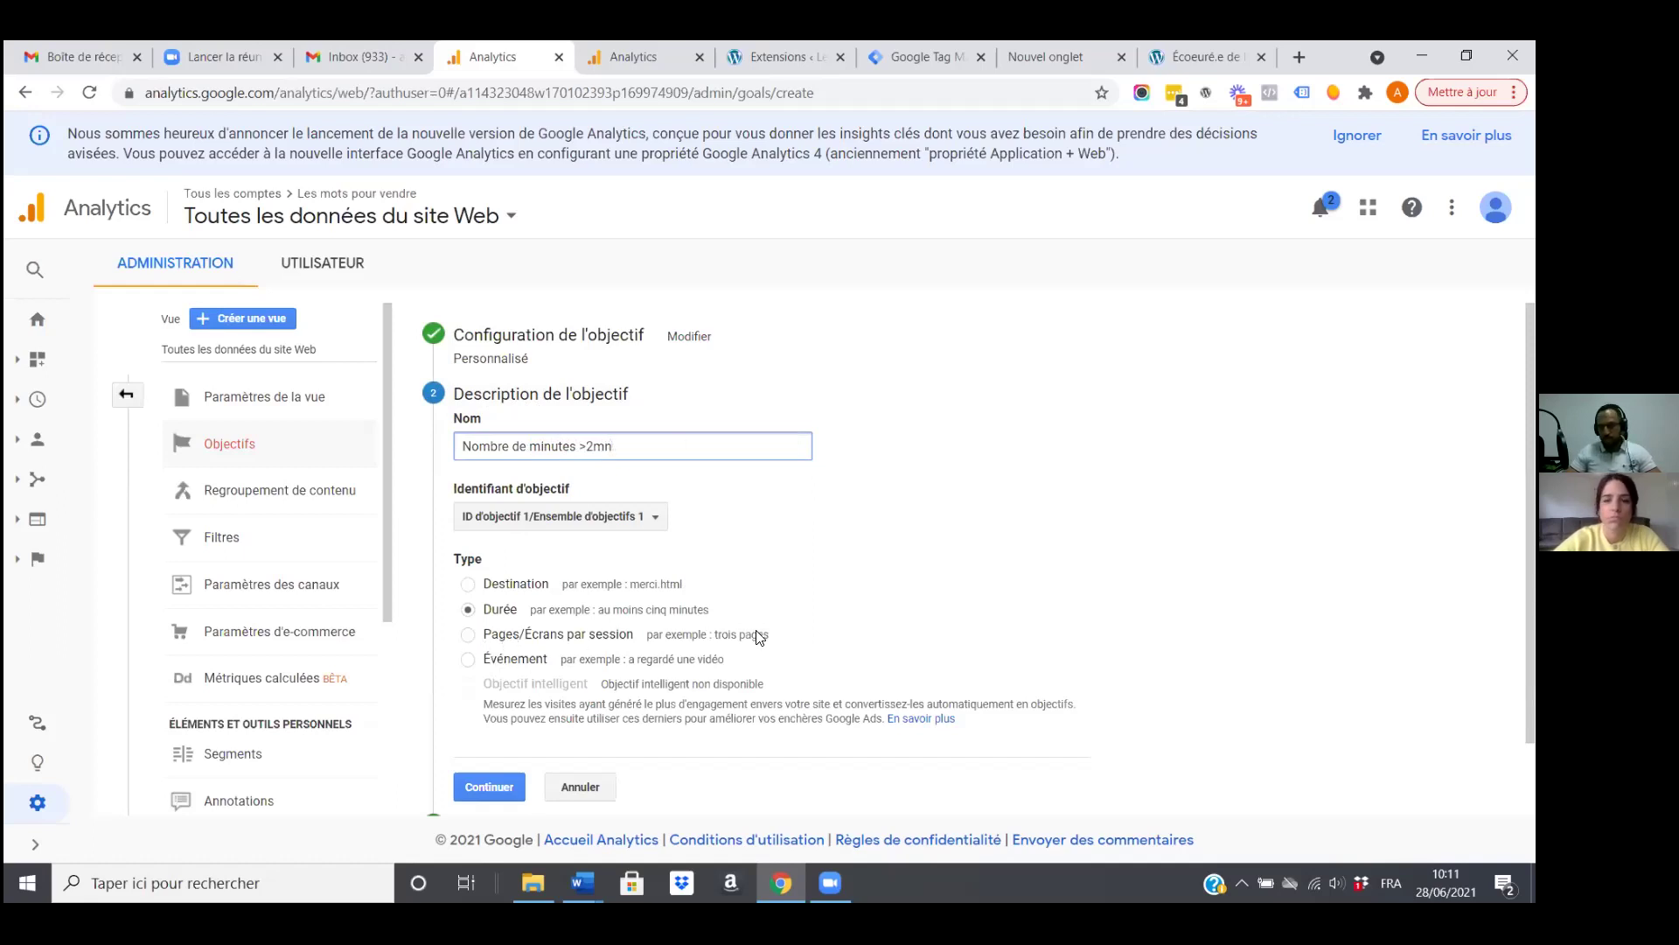
{"action": "left_click", "coordinate": [504, 787]}
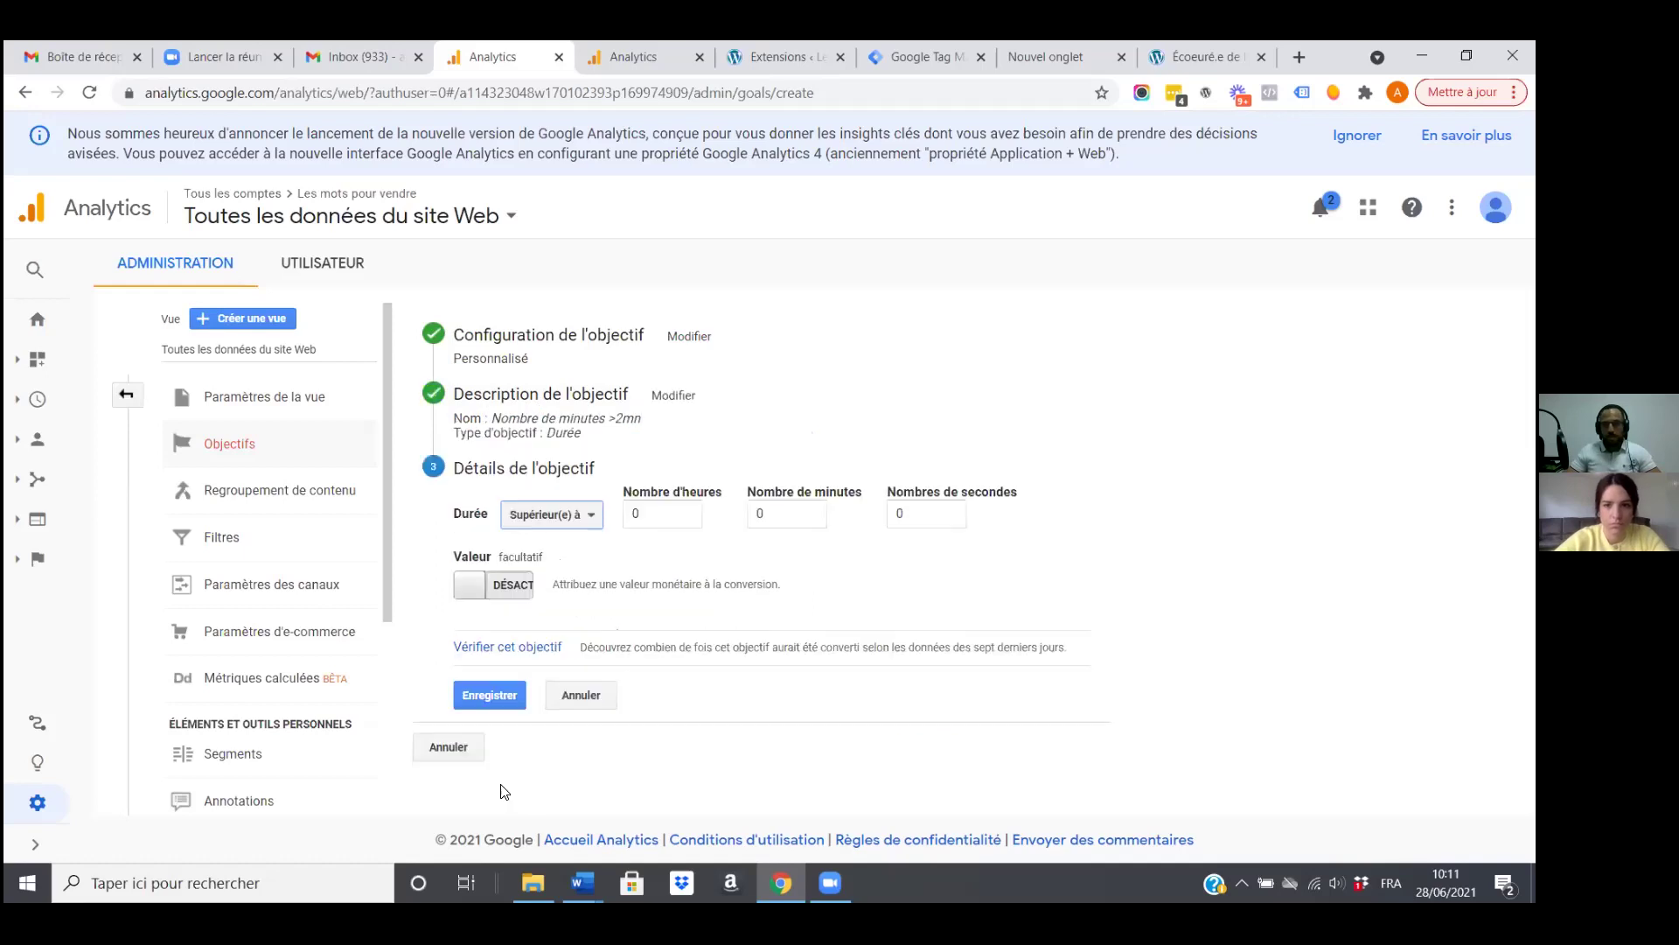
Set the goal's duration condition to more than 2 minutes and save the goal.
{"action": "double_click", "coordinate": [756, 514]}
{"action": "type", "text": "2"}
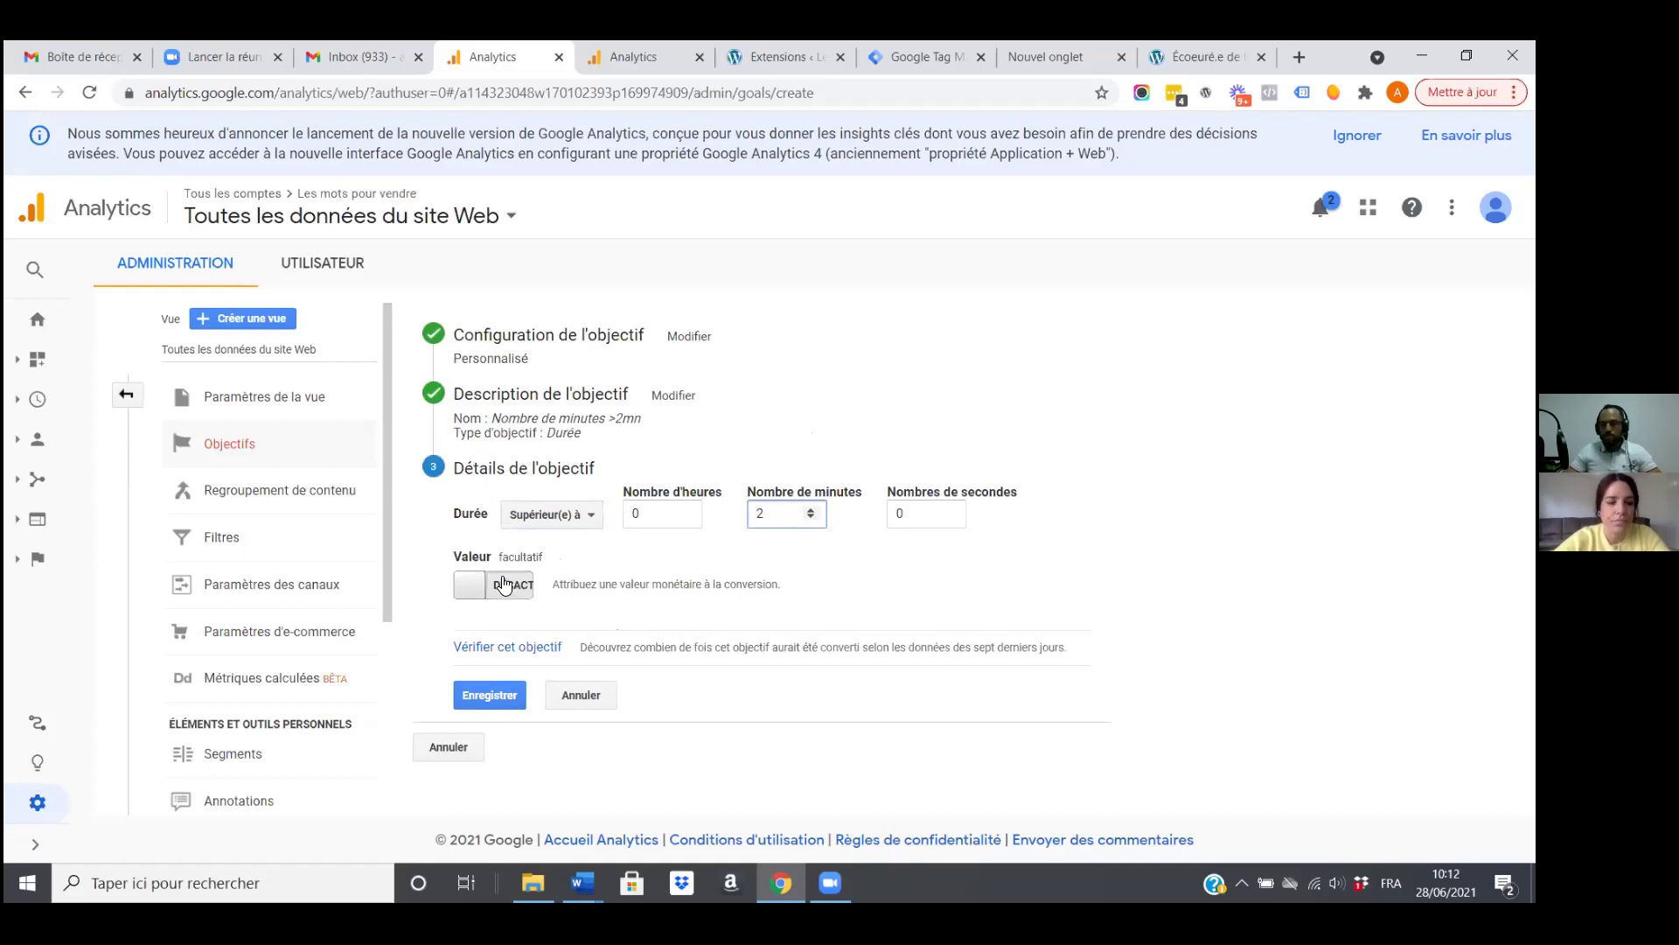
{"action": "left_click", "coordinate": [499, 696]}
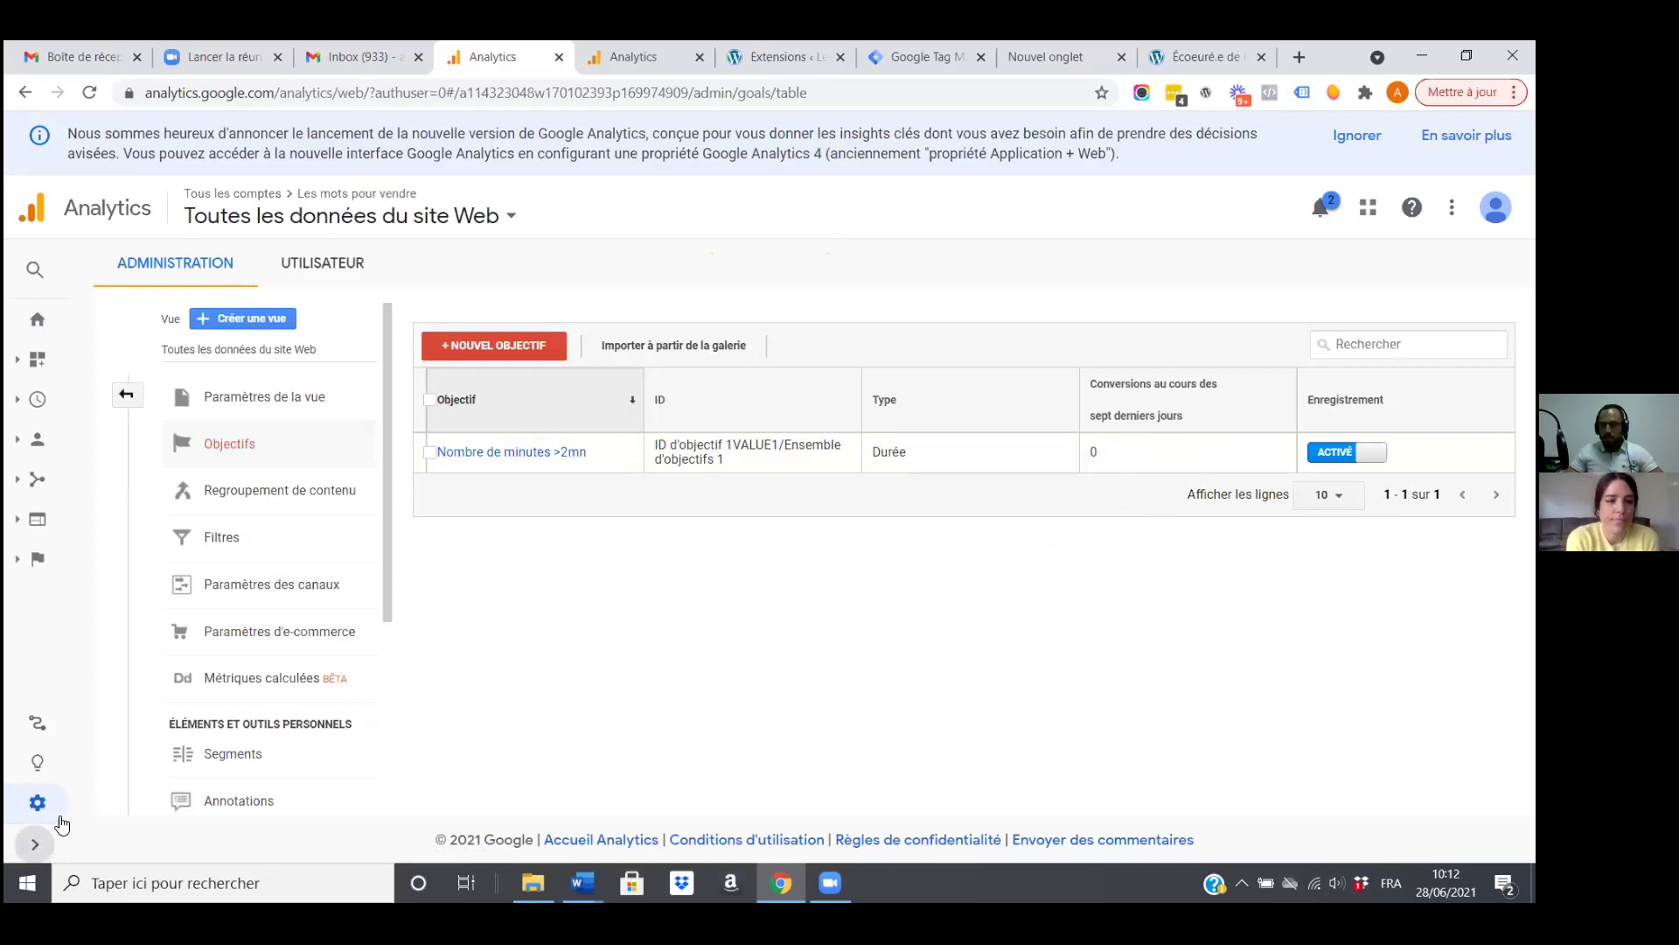
Open the Canaux report covering all acquisition traffic for the Toutes les données du site Web view.
{"action": "left_click", "coordinate": [36, 845]}
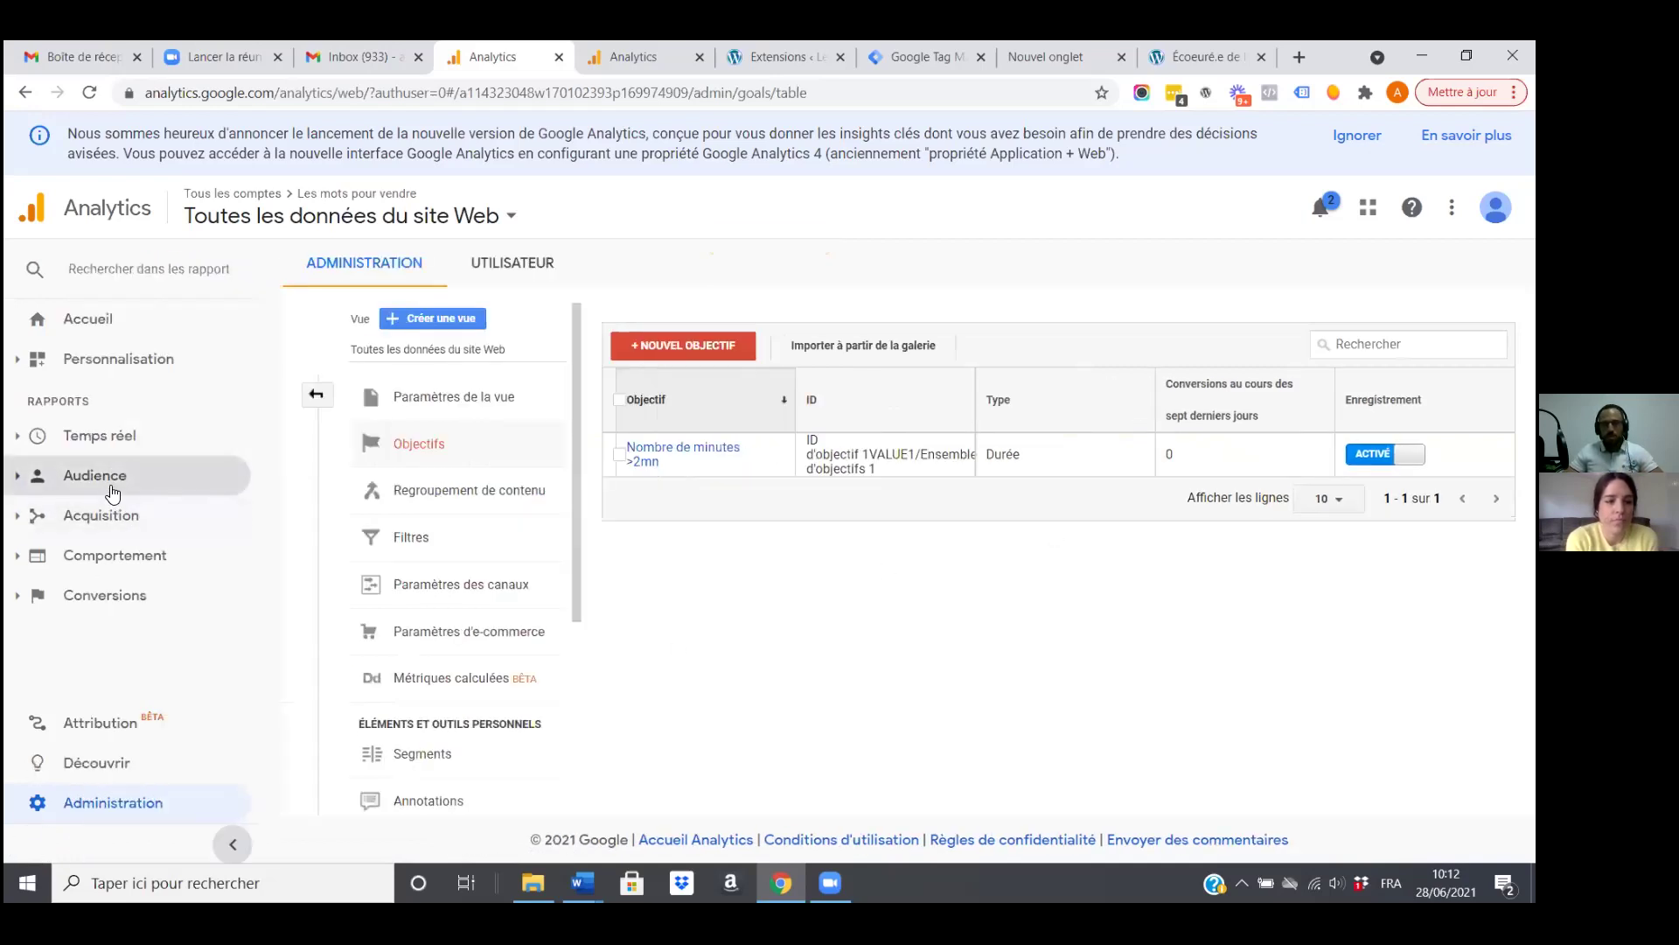
{"action": "left_click", "coordinate": [114, 515]}
{"action": "left_click", "coordinate": [115, 577]}
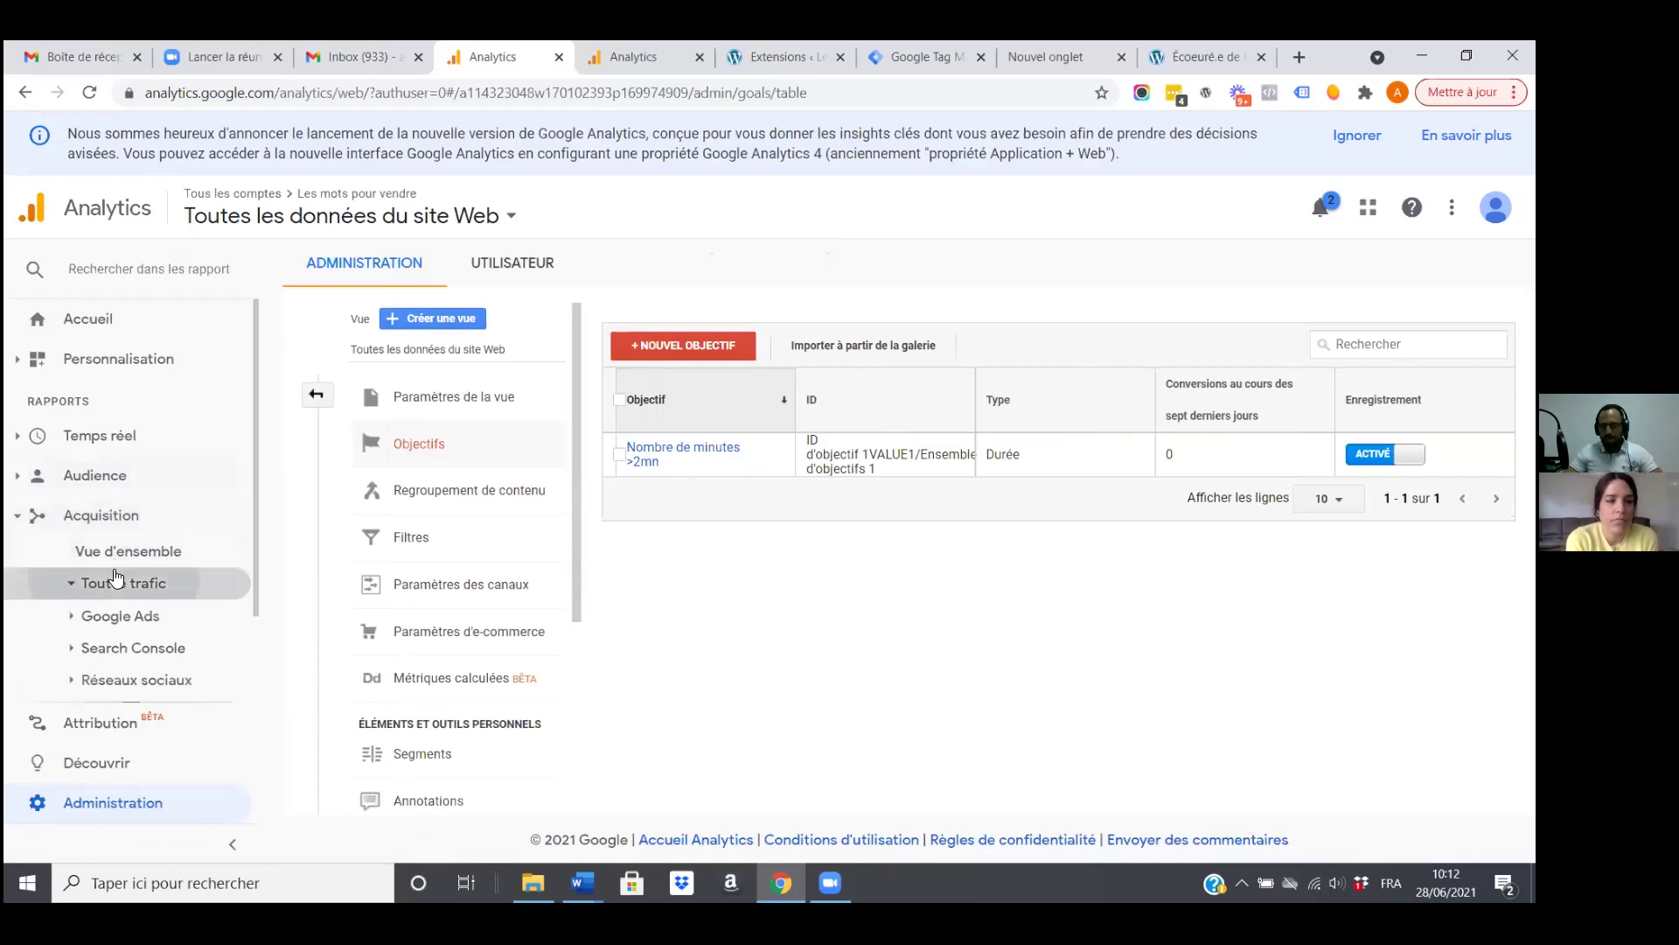
{"action": "left_click", "coordinate": [122, 618]}
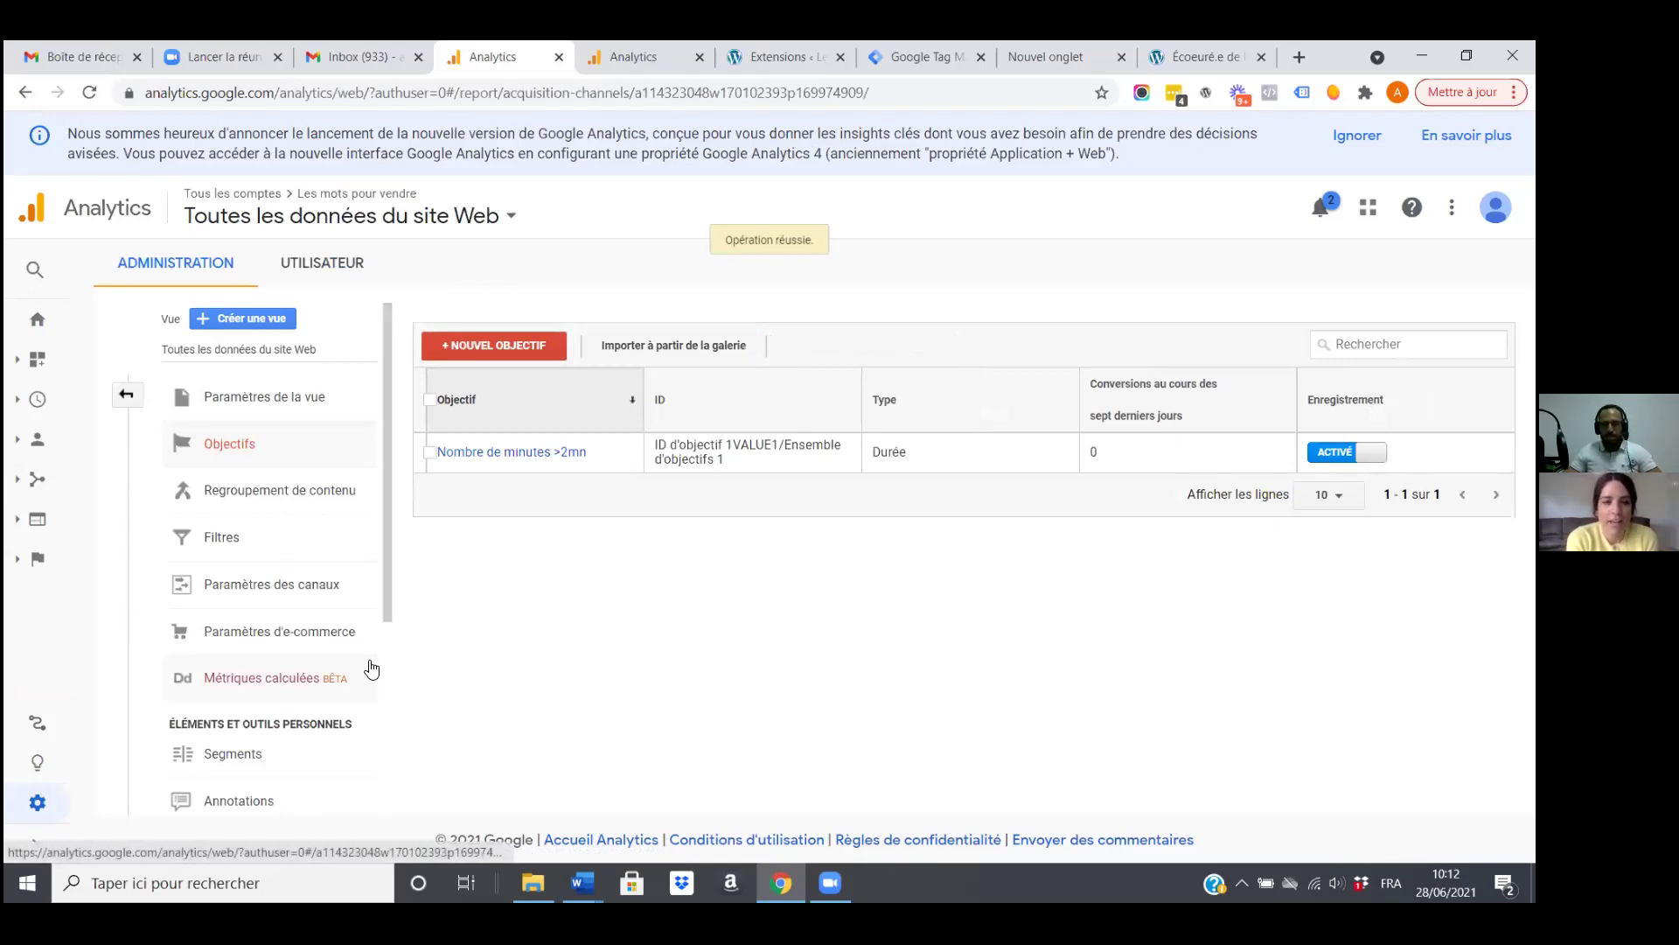
{"action": "left_click", "coordinate": [35, 844]}
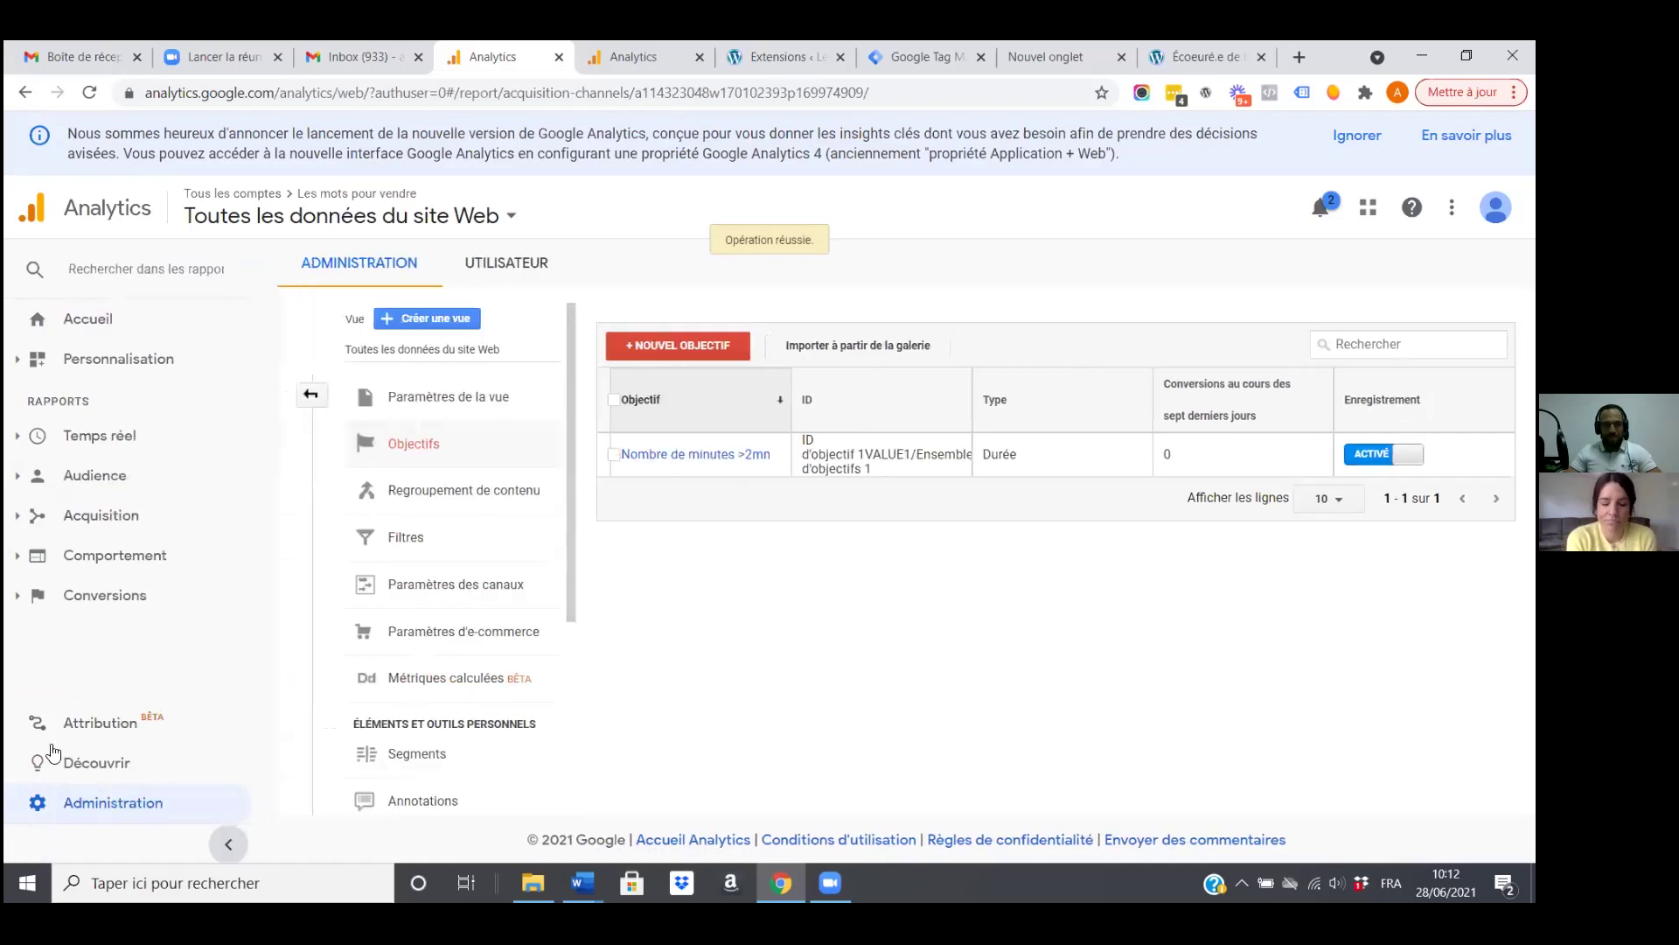
{"action": "left_click", "coordinate": [88, 516]}
{"action": "left_click", "coordinate": [124, 582]}
{"action": "left_click", "coordinate": [112, 616]}
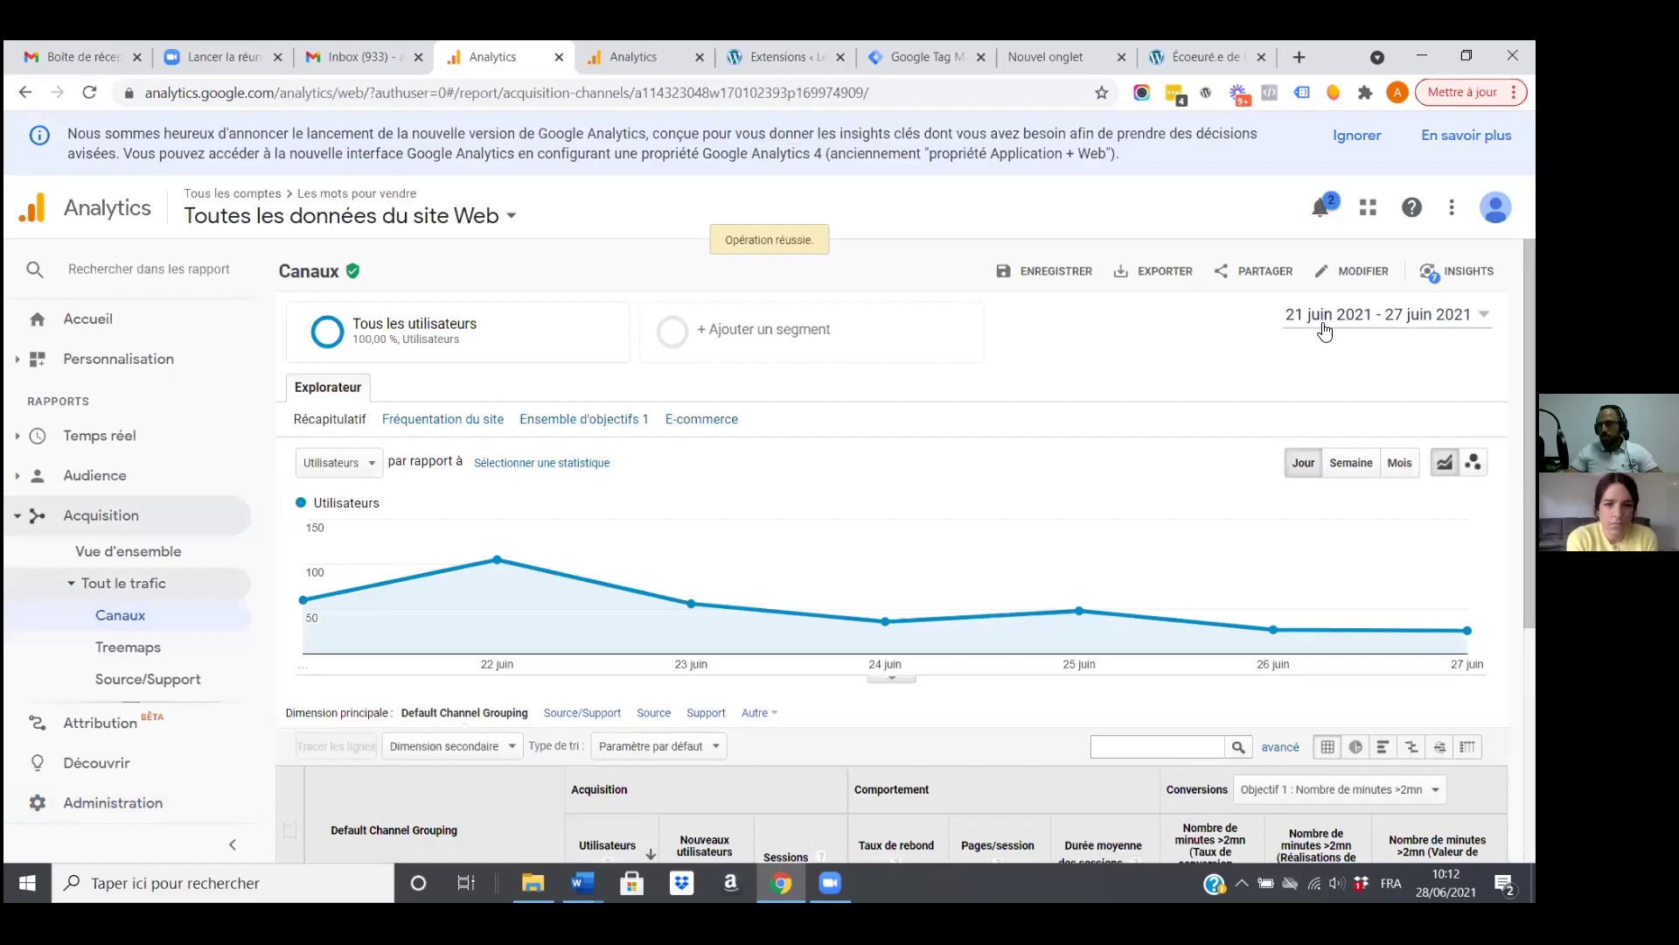
Examine the conversion columns, the goal choices and the goal value's currency in the channel table.
{"action": "scroll", "coordinate": [809, 513], "scroll_direction": "down", "scroll_amount": 4}
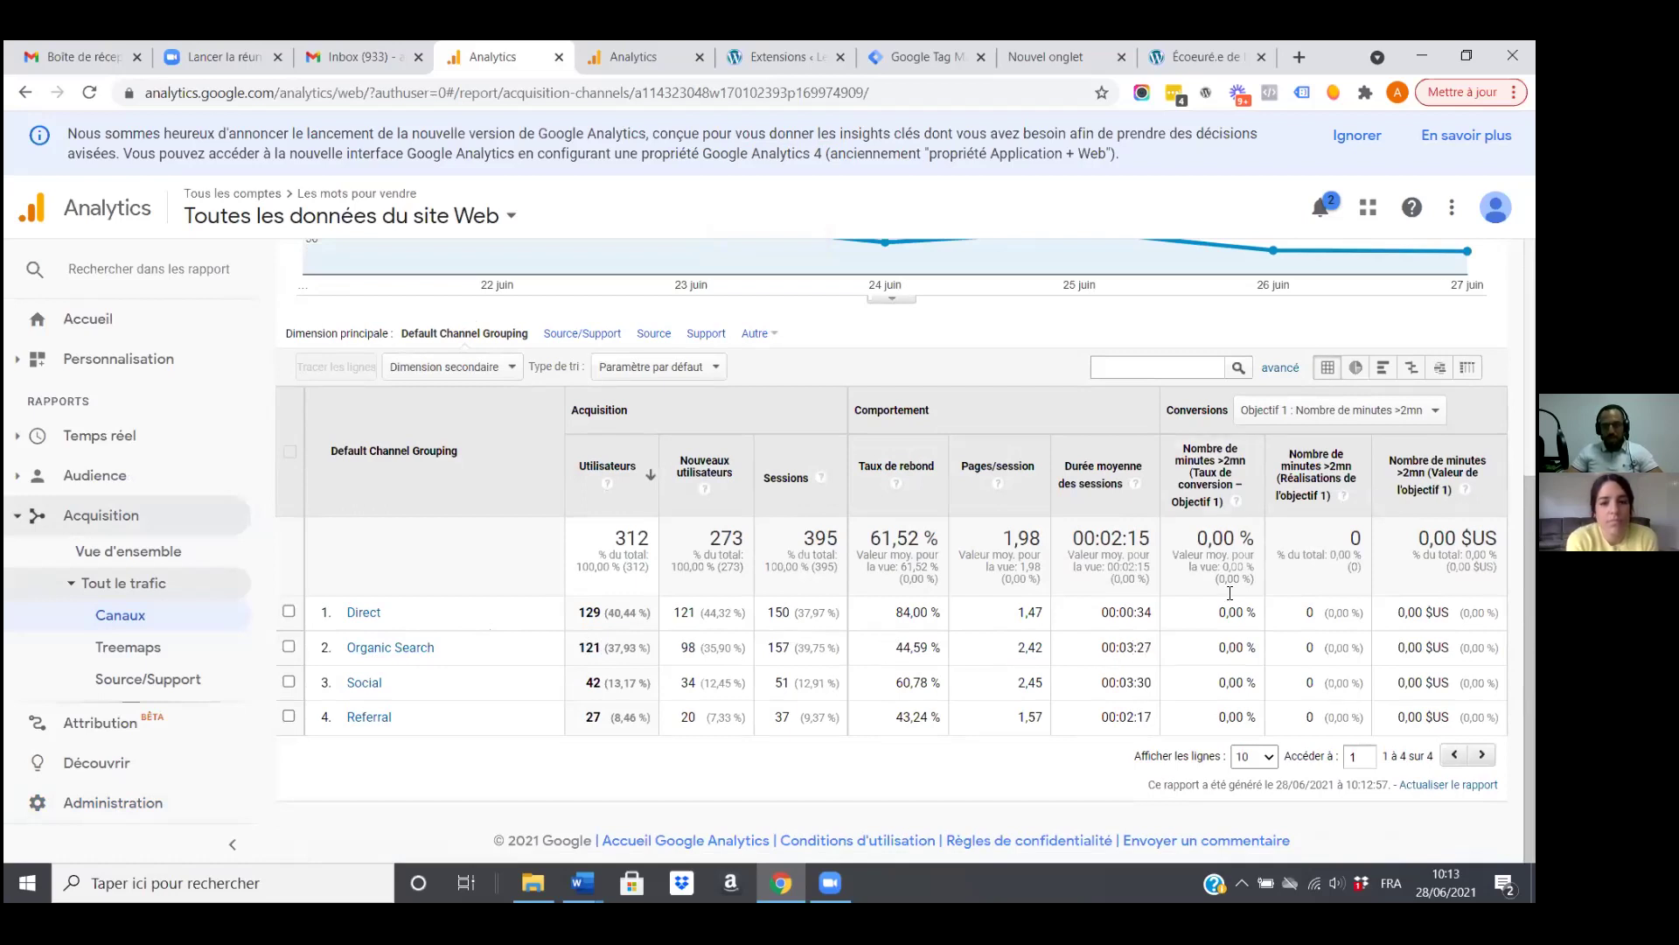
{"action": "left_click_drag", "start_coordinate": [1218, 615], "coordinate": [1354, 757]}
{"action": "left_click", "coordinate": [1354, 757]}
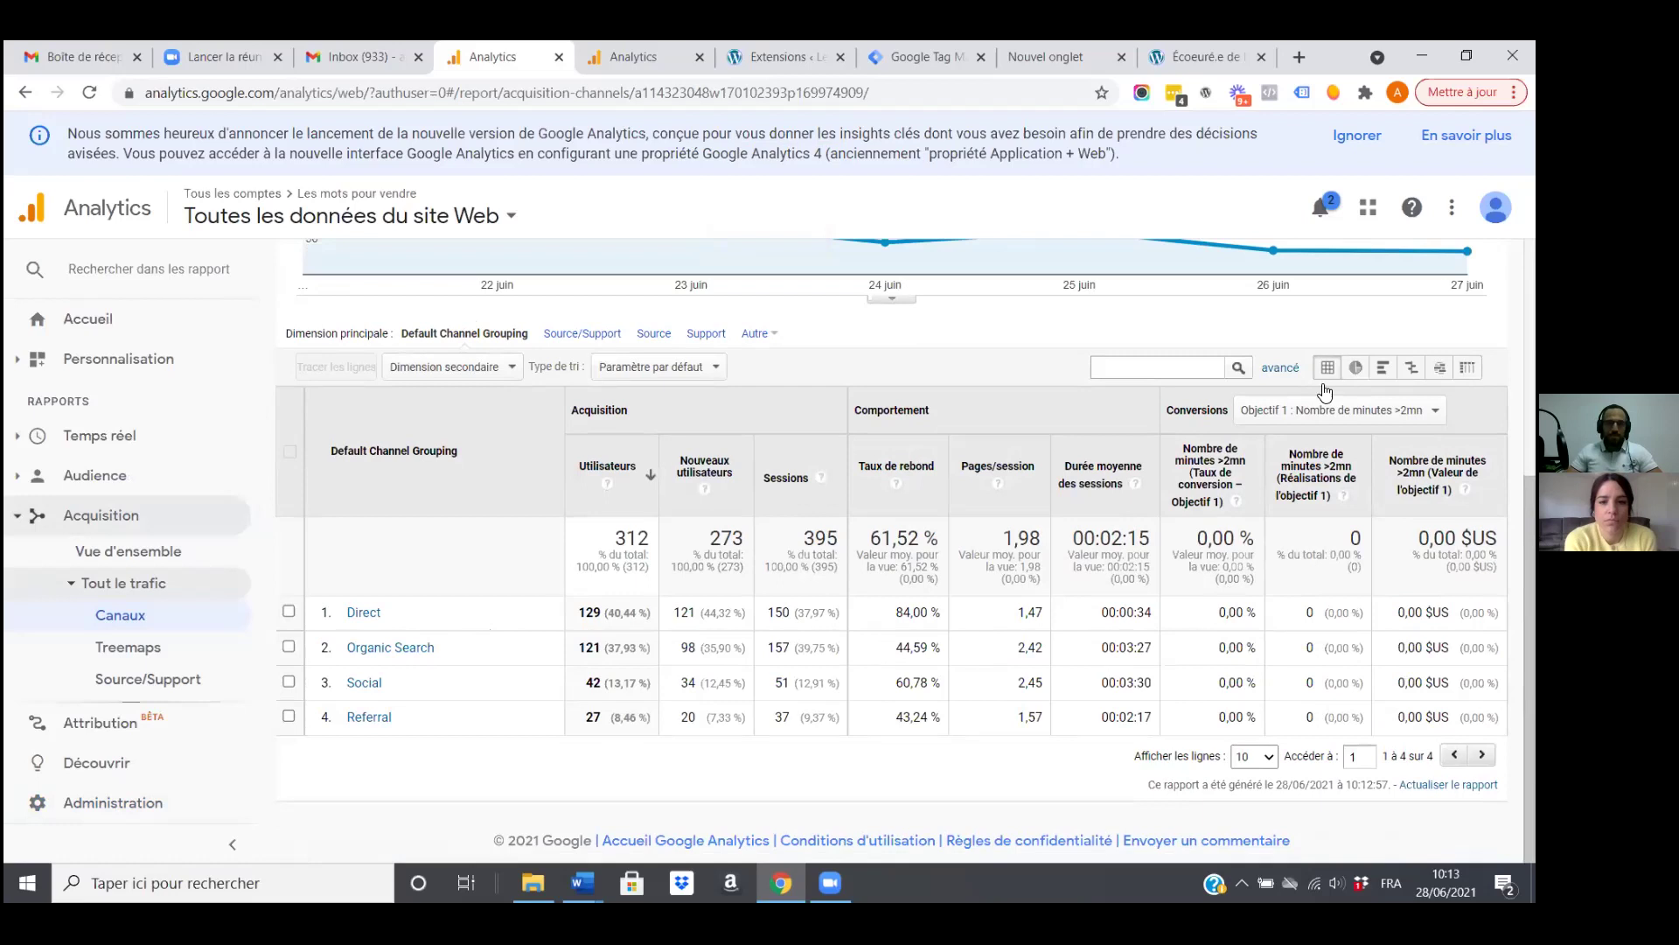
{"action": "left_click", "coordinate": [1305, 407]}
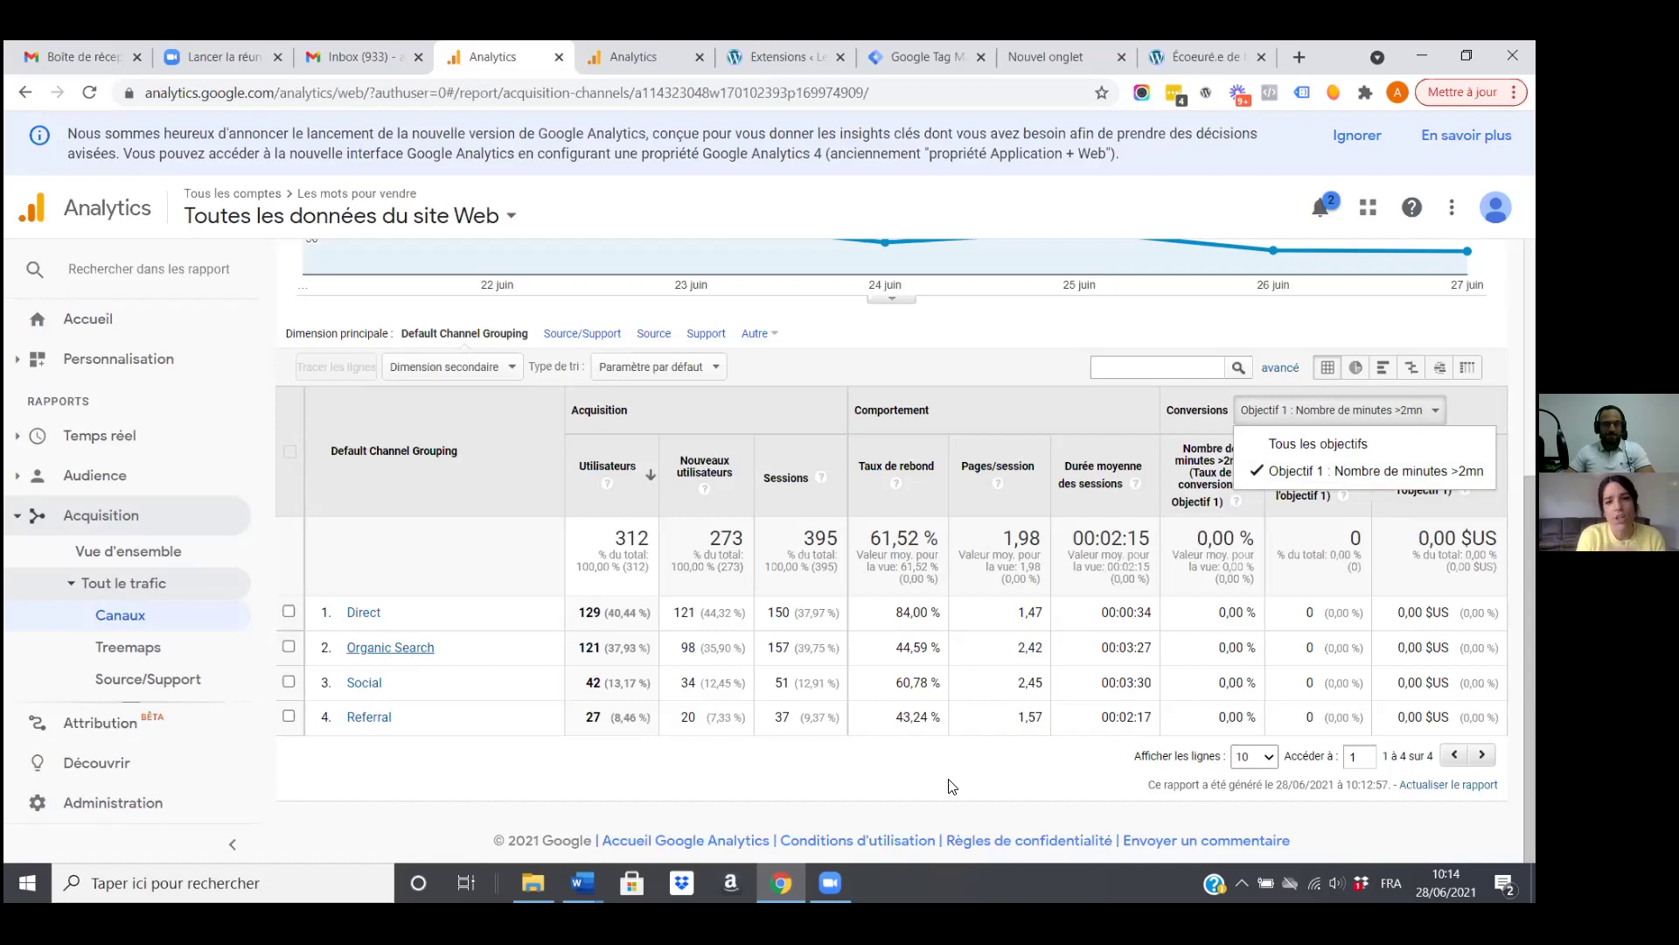
{"action": "left_click", "coordinate": [1023, 334]}
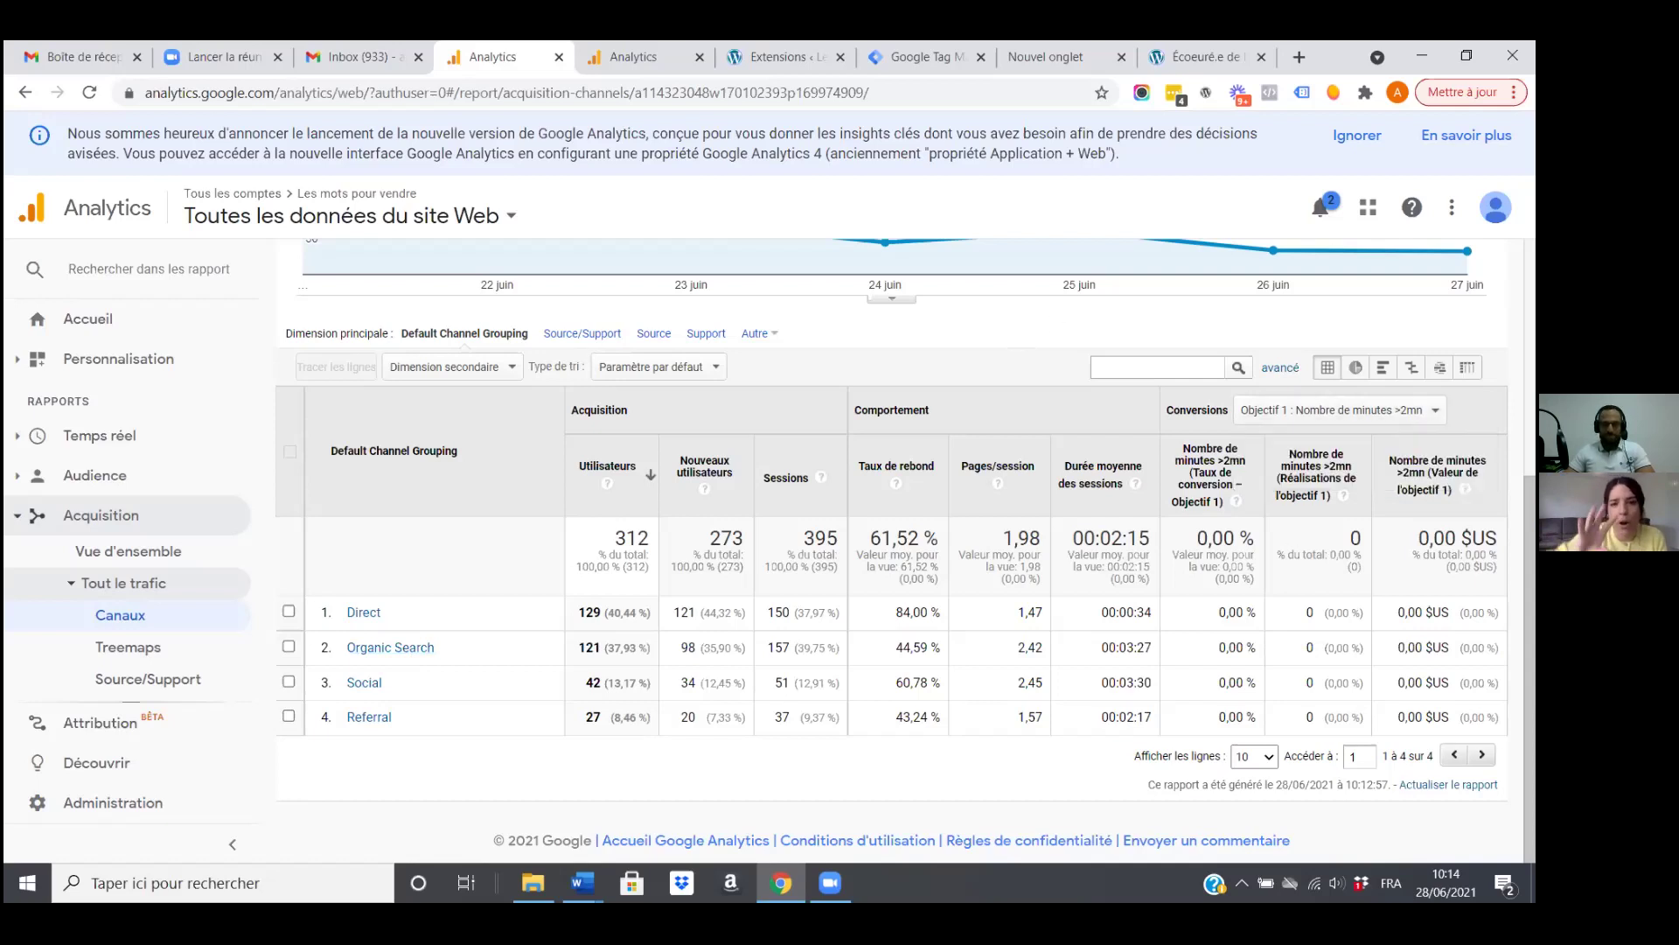
{"action": "left_click_drag", "start_coordinate": [1452, 612], "coordinate": [1423, 612]}
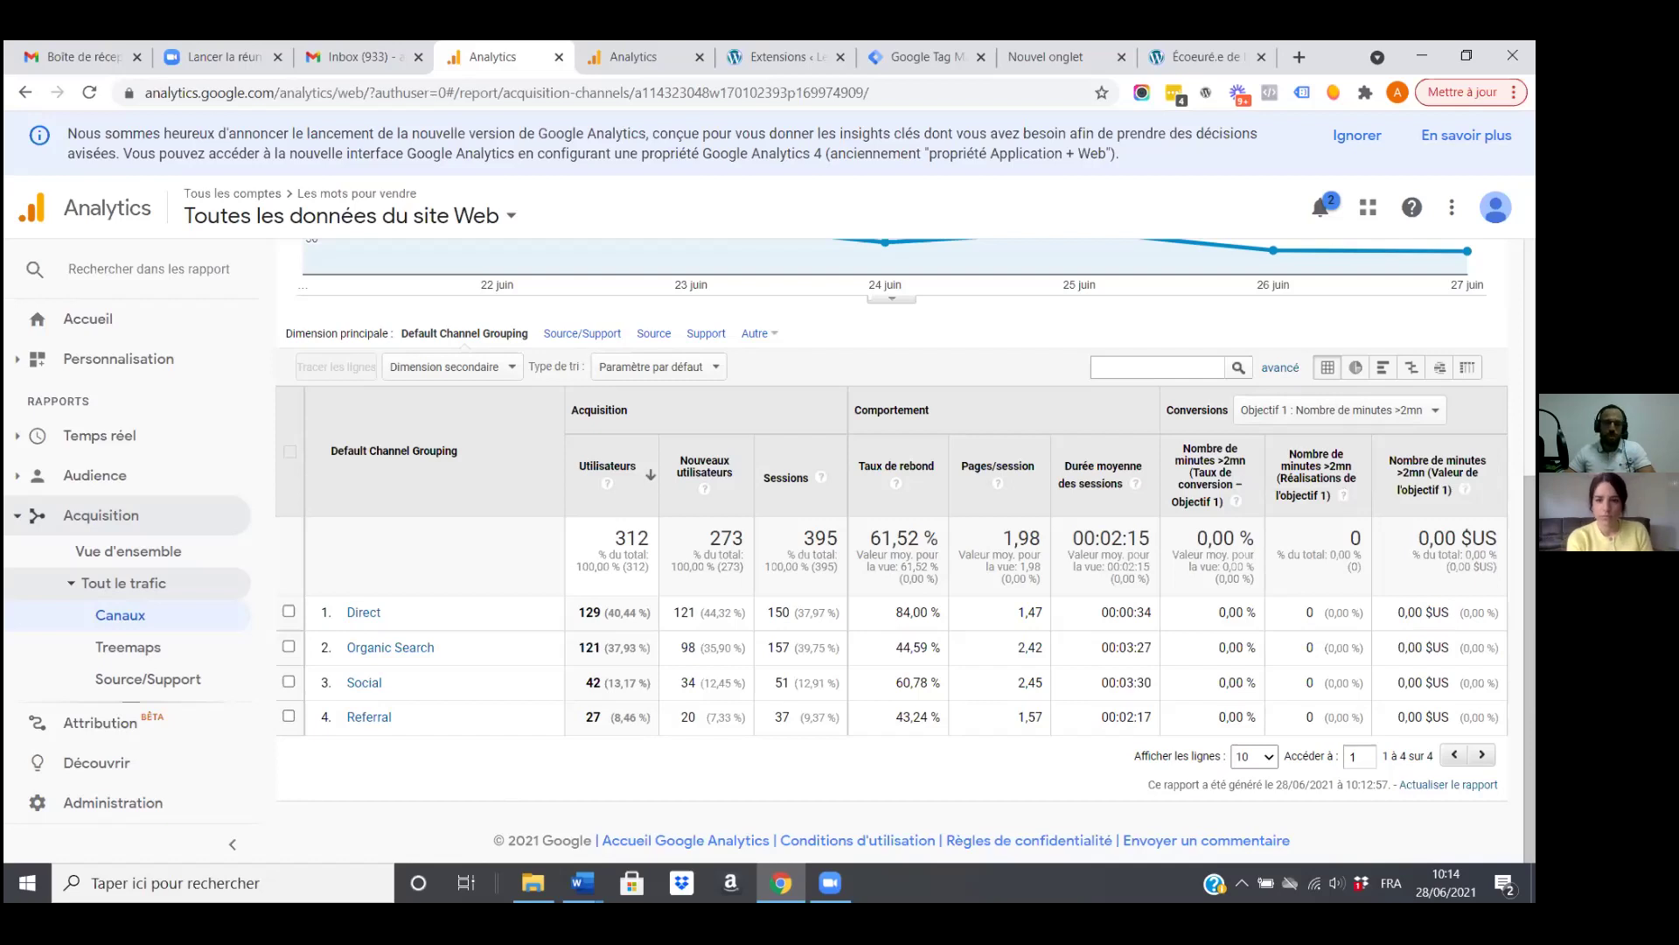
{"action": "left_click_drag", "start_coordinate": [1426, 613], "coordinate": [1449, 612]}
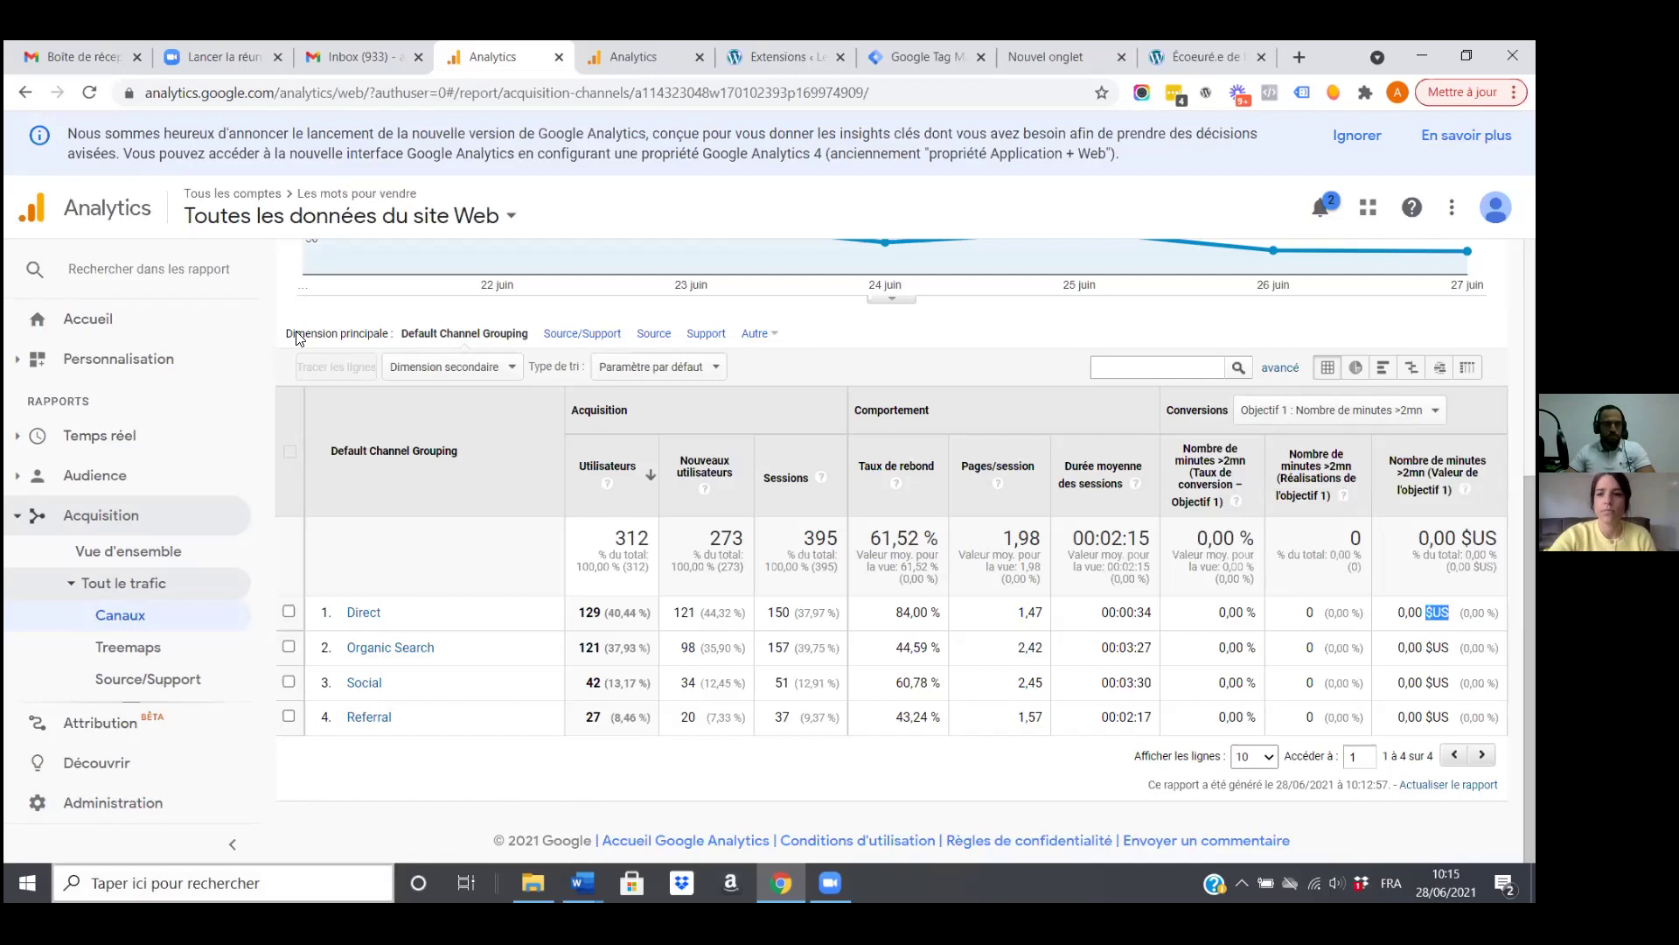
Set the display currency in the view settings to dollar canadien (CAD $CA) and save the settings.
{"action": "left_click", "coordinate": [97, 802]}
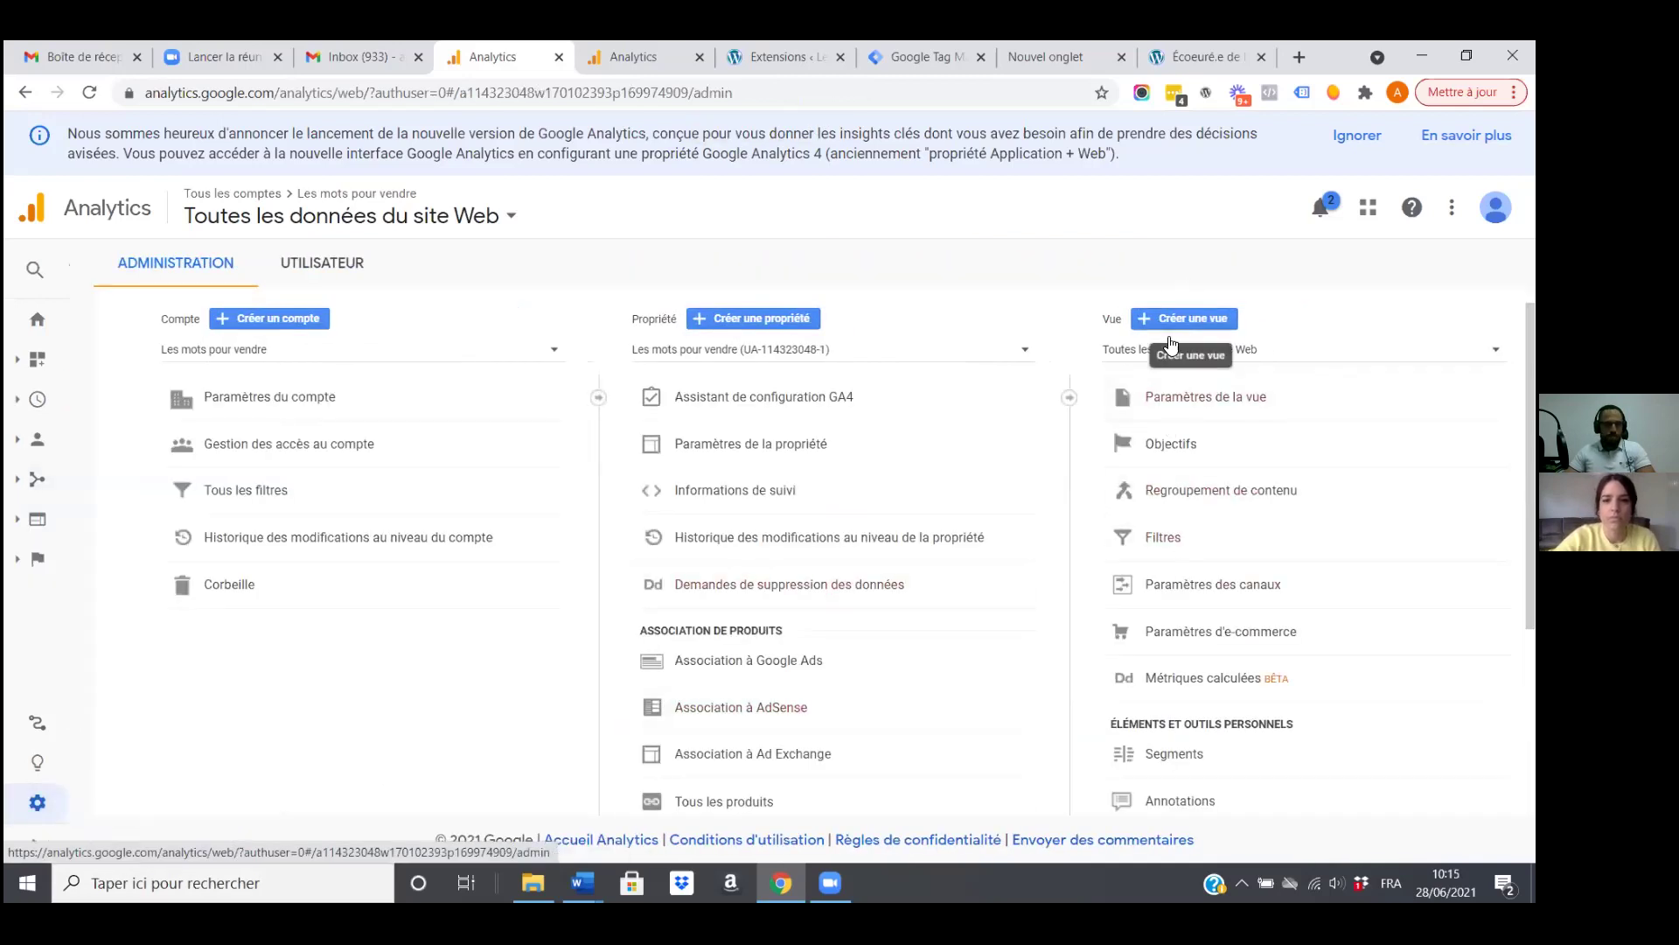
{"action": "left_click", "coordinate": [1200, 396]}
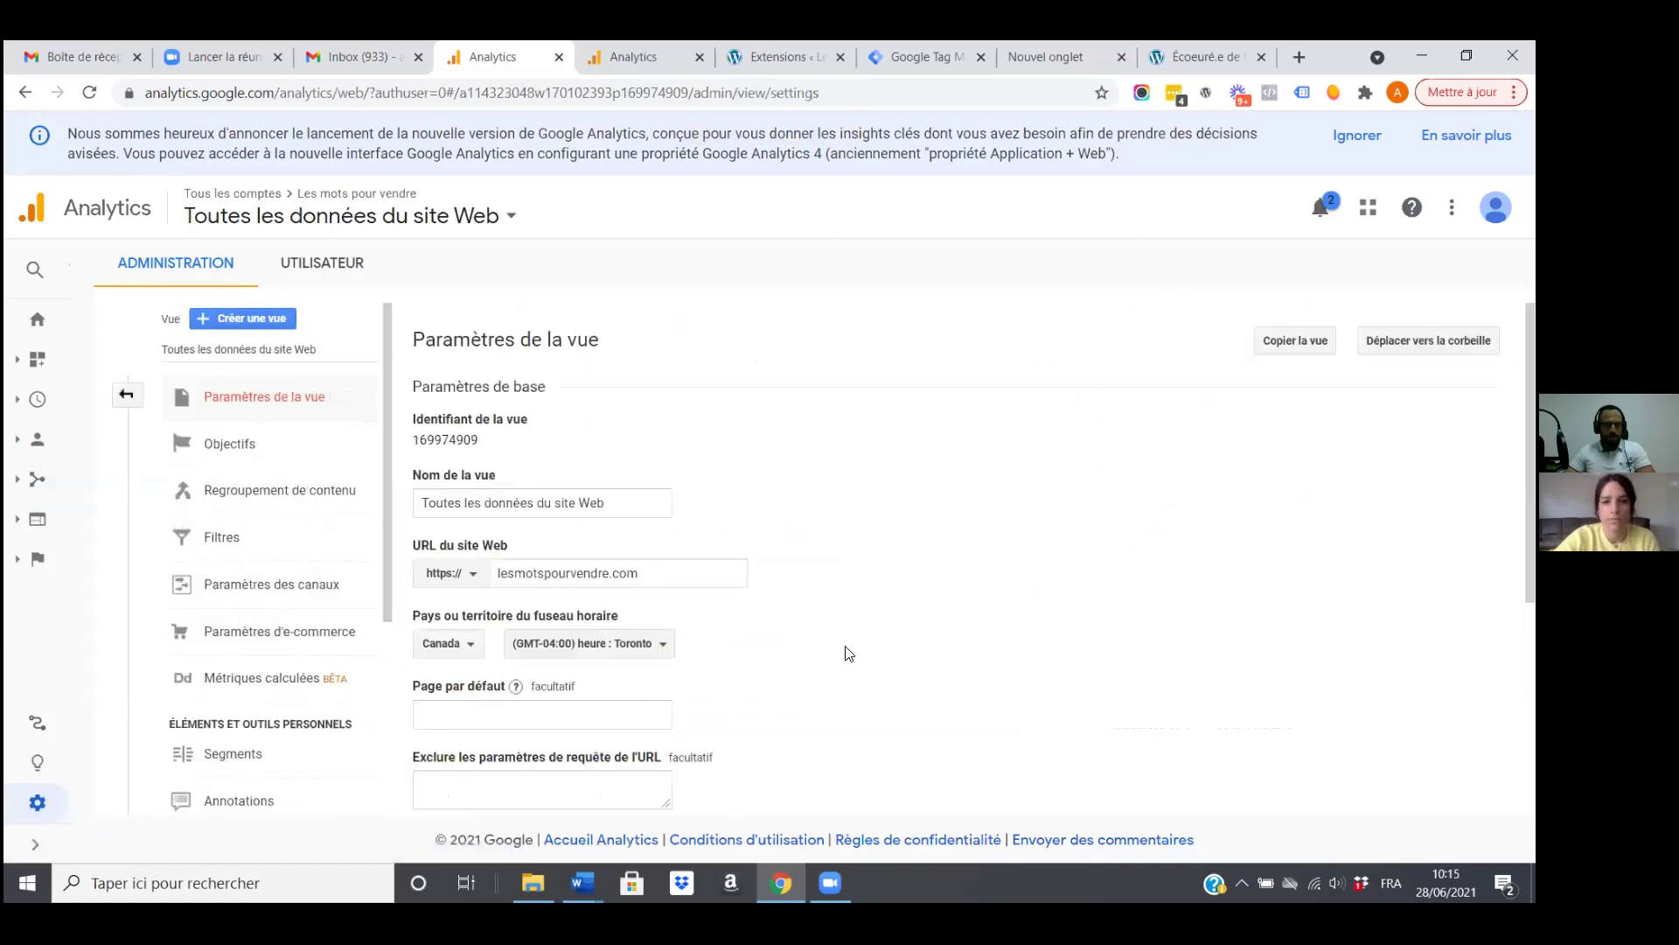
{"action": "scroll", "coordinate": [847, 652], "scroll_direction": "down", "scroll_amount": 2}
{"action": "scroll", "coordinate": [847, 653], "scroll_direction": "down", "scroll_amount": 2}
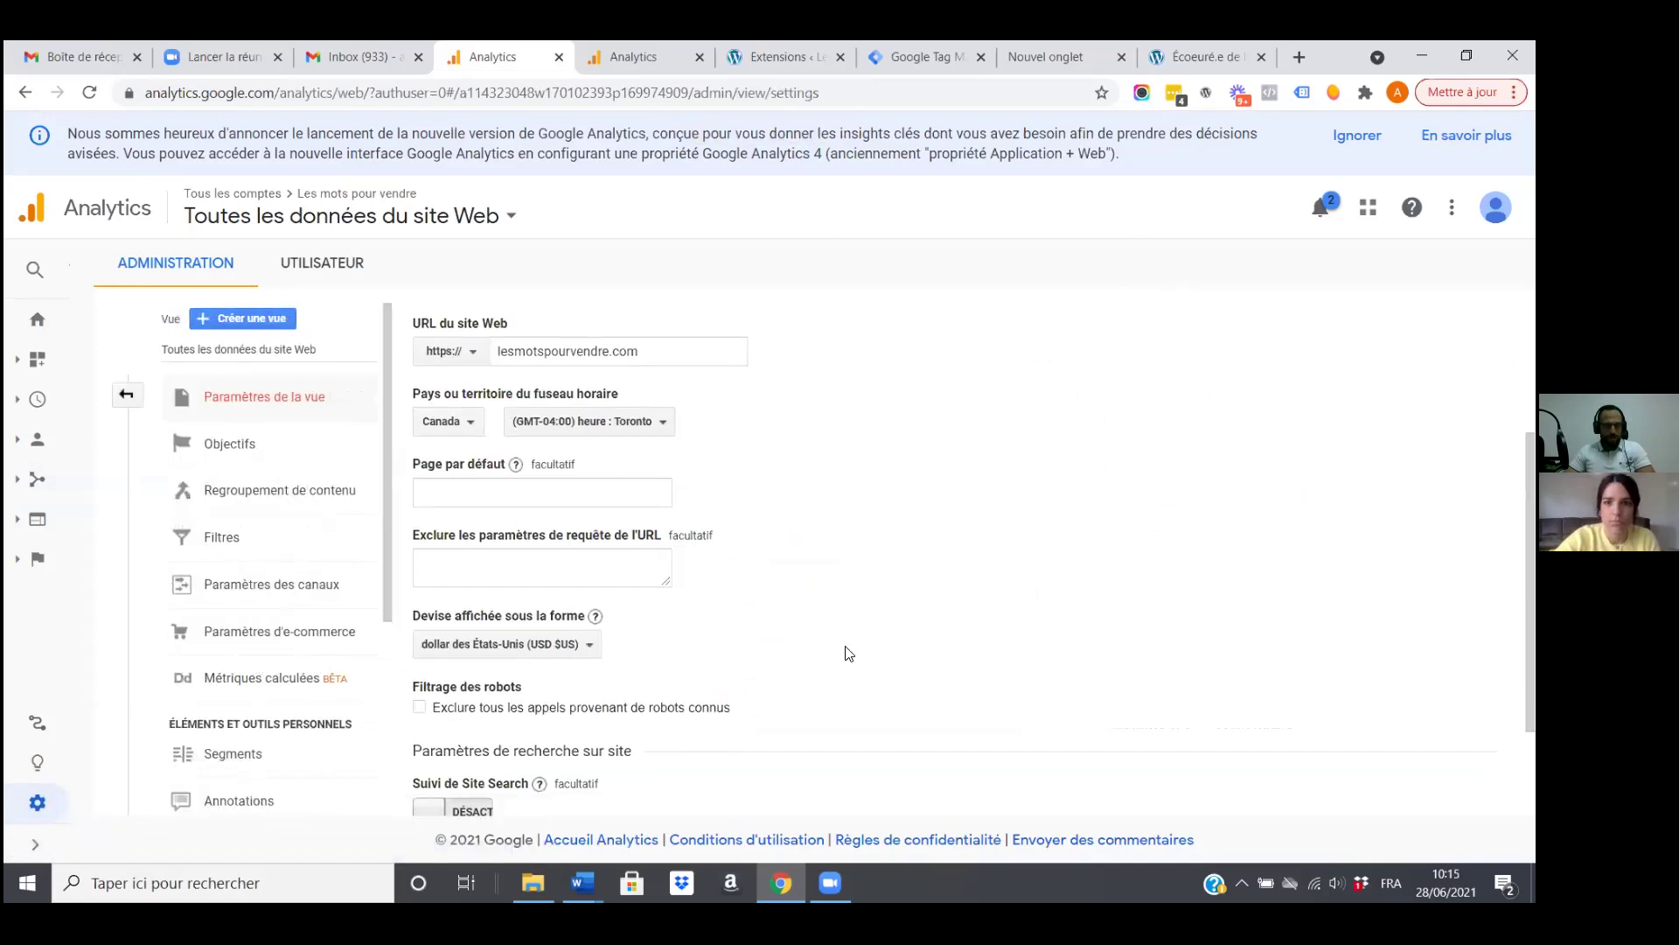
{"action": "scroll", "coordinate": [664, 648], "scroll_direction": "up", "scroll_amount": 1}
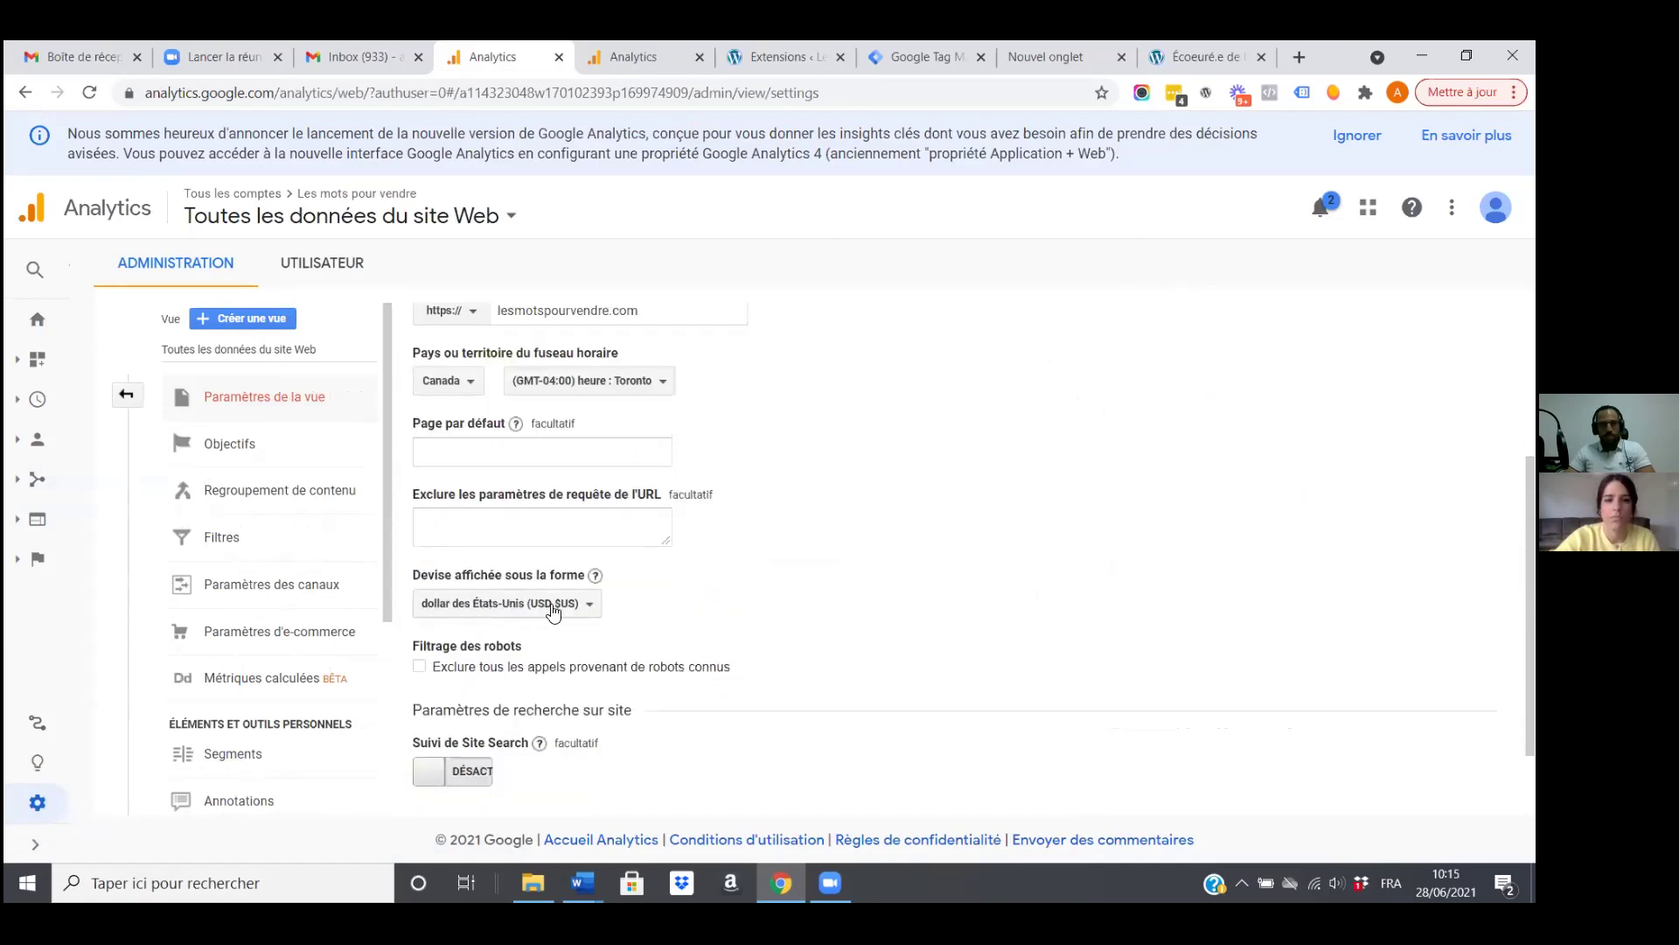
{"action": "left_click", "coordinate": [587, 612]}
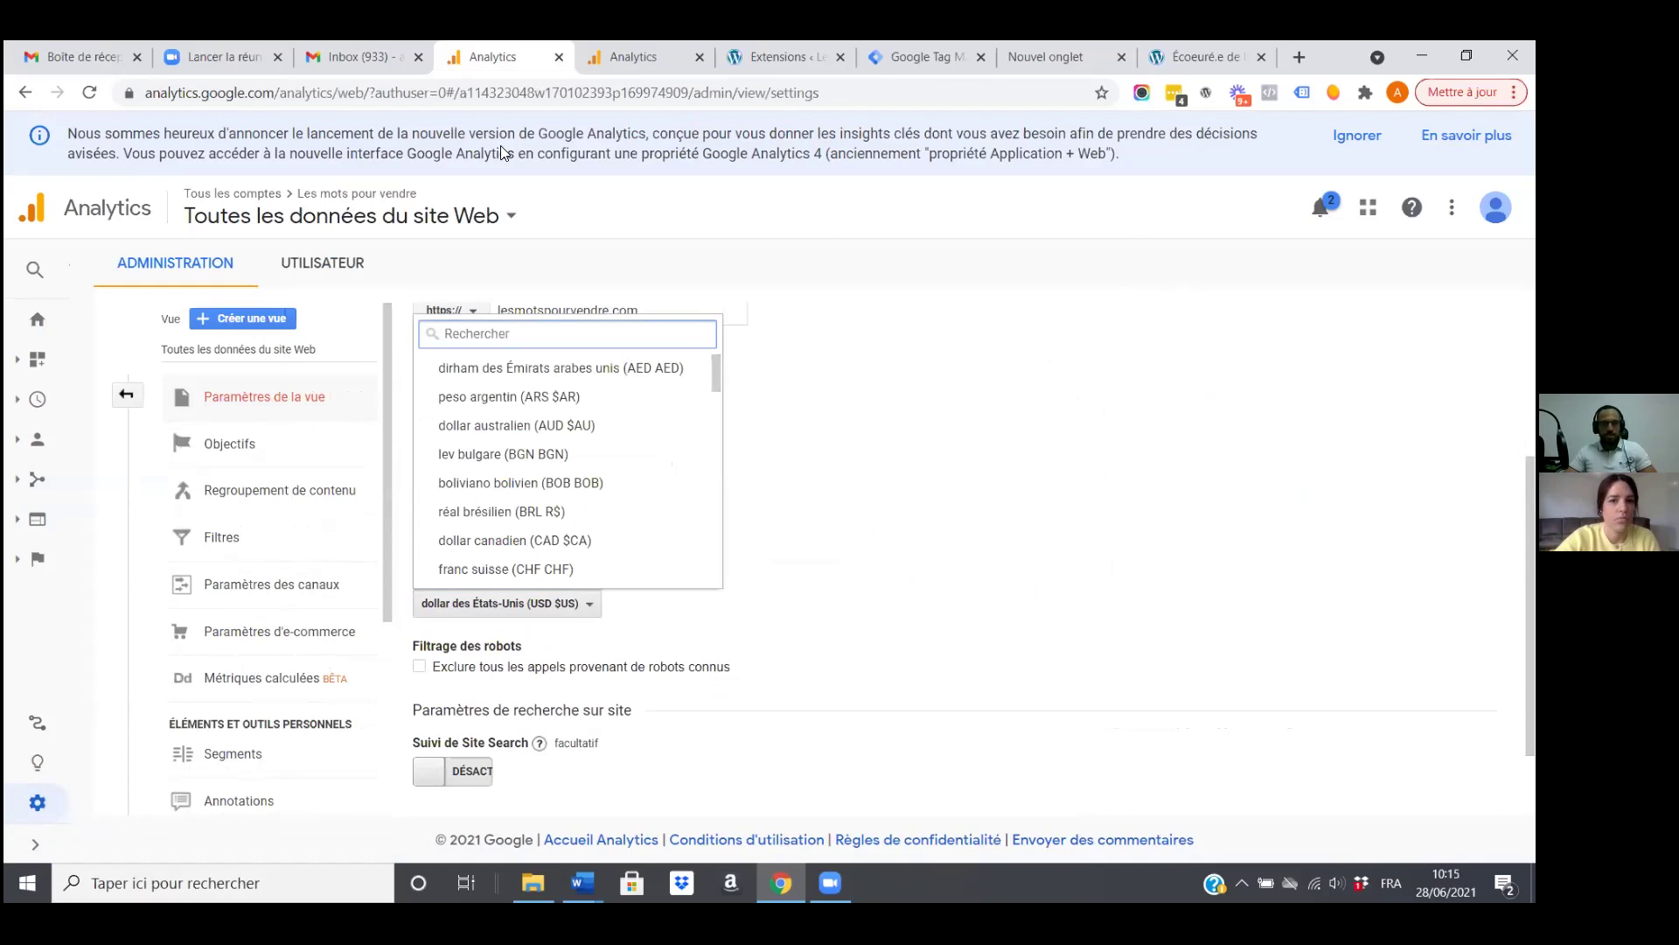
{"action": "type", "text": "ca"}
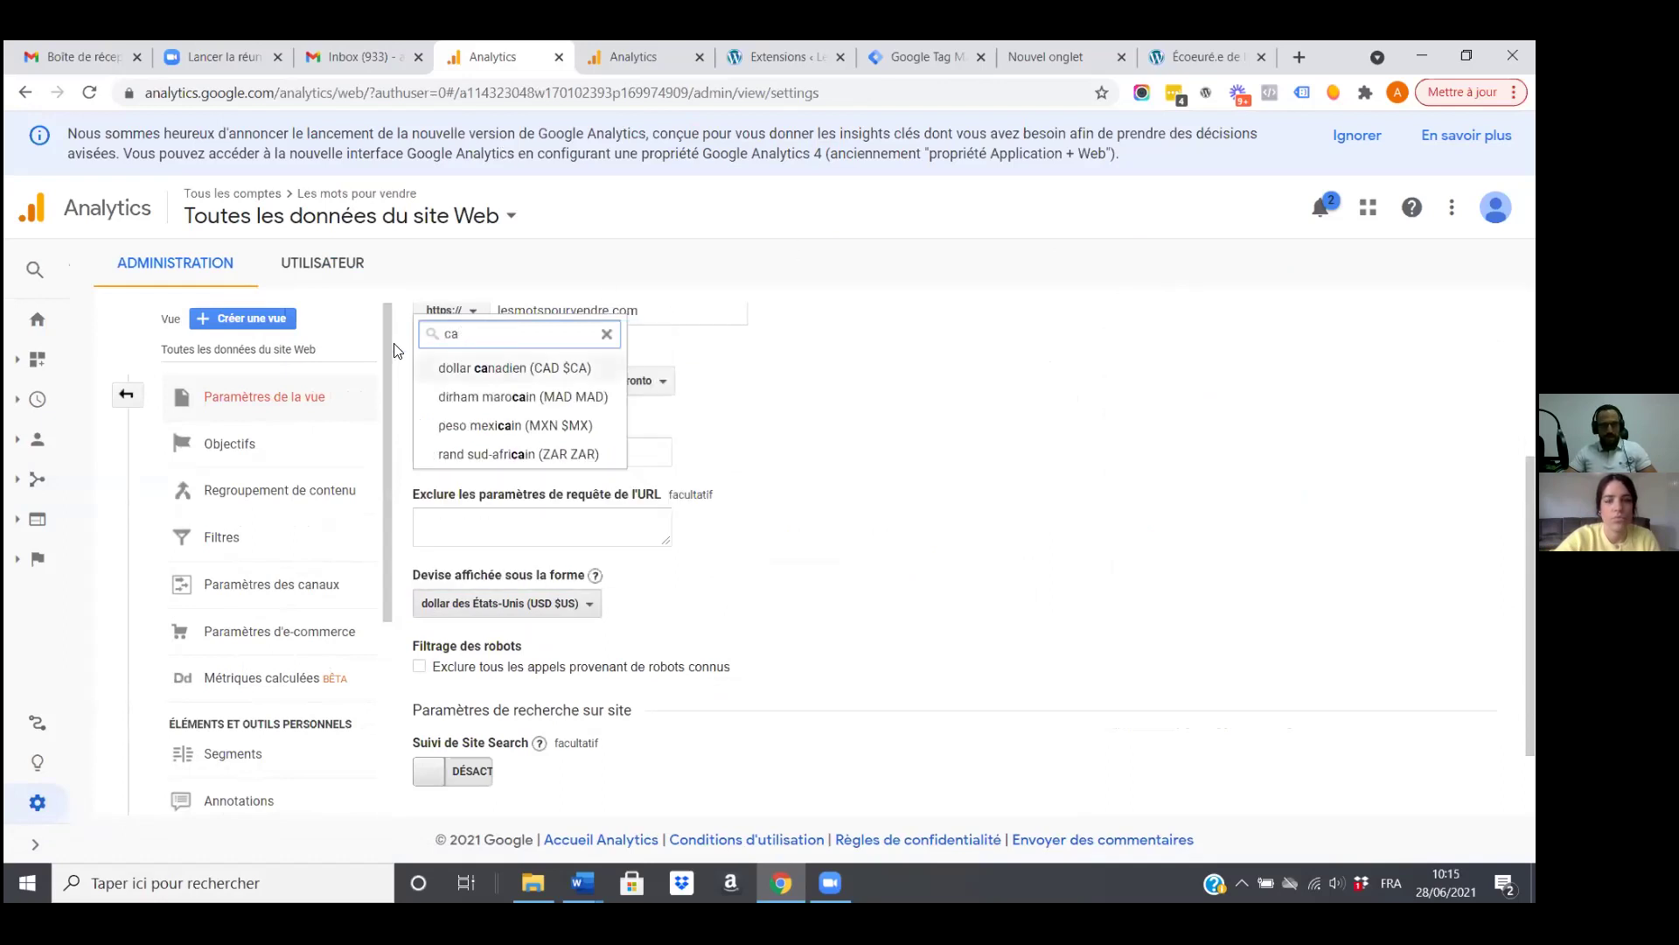
{"action": "left_click", "coordinate": [531, 368]}
{"action": "scroll", "coordinate": [740, 702], "scroll_direction": "down", "scroll_amount": 2}
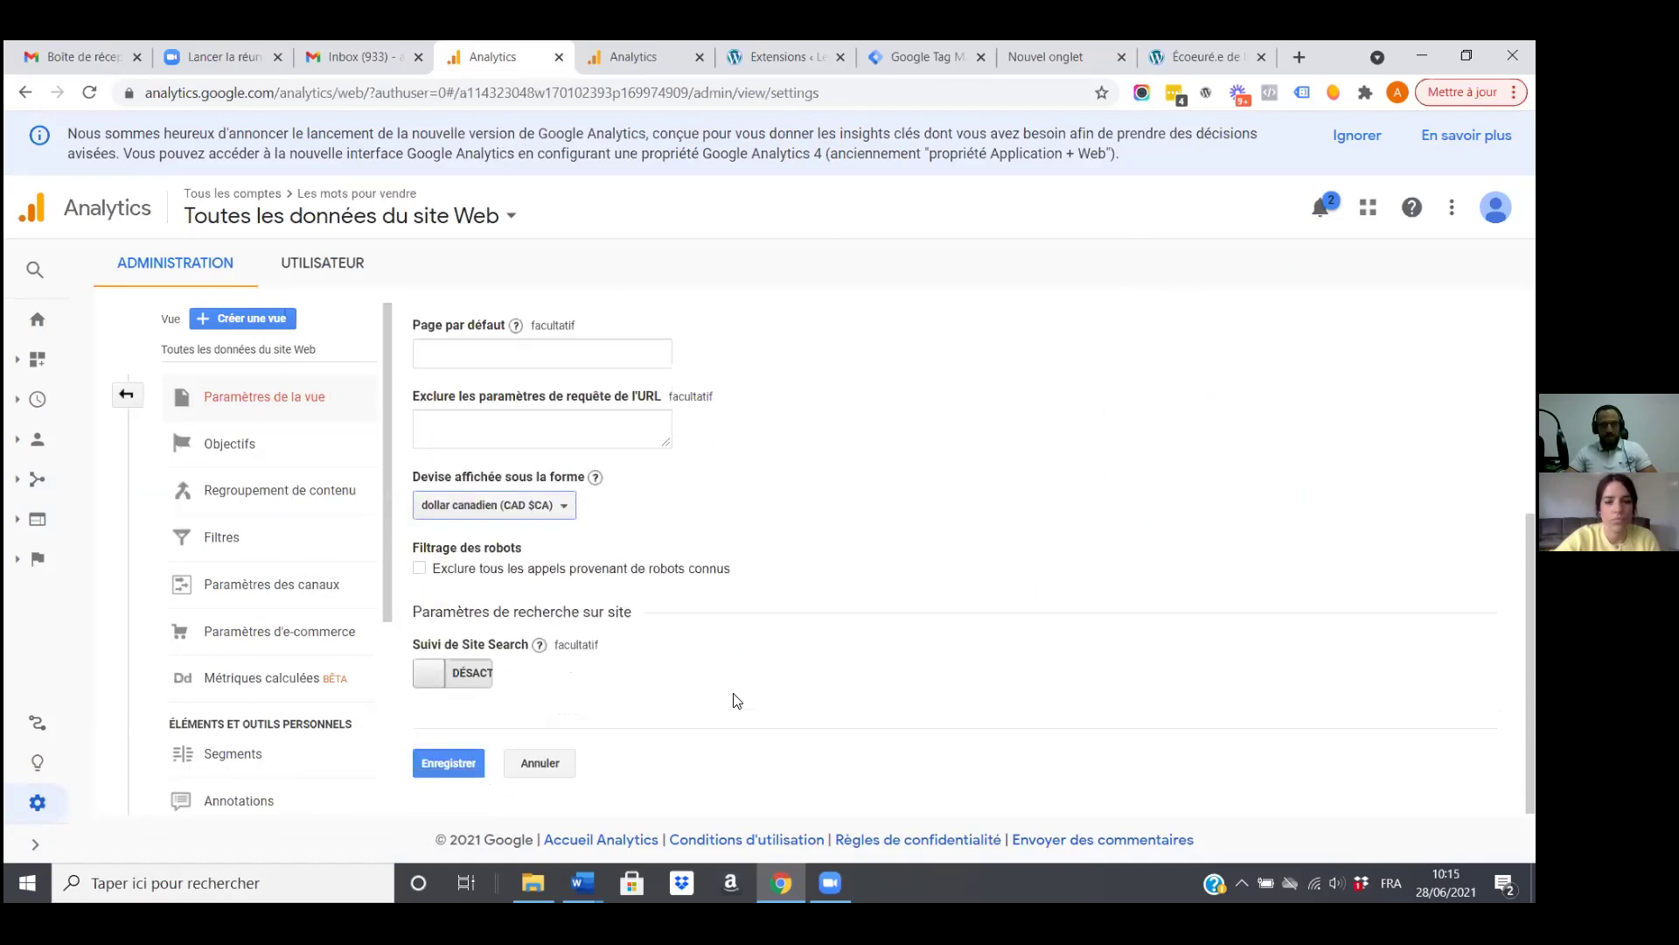
{"action": "left_click", "coordinate": [447, 761]}
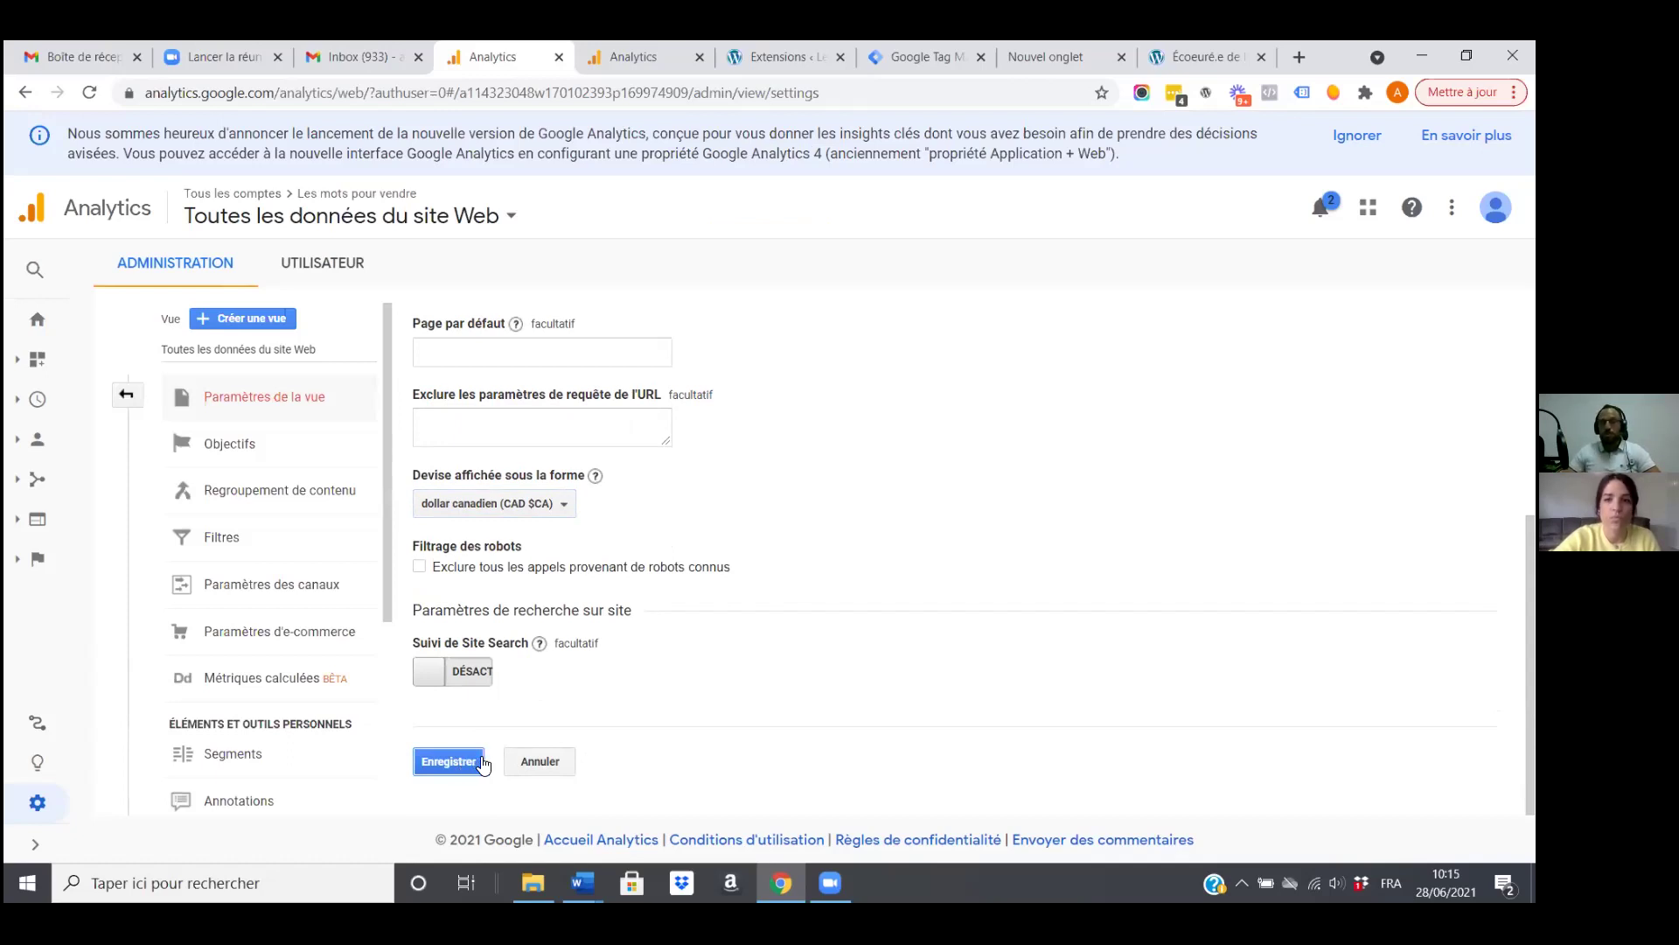
Return to the Canaux acquisition report and check the currency shown for the goal value of each channel.
{"action": "left_click", "coordinate": [36, 845]}
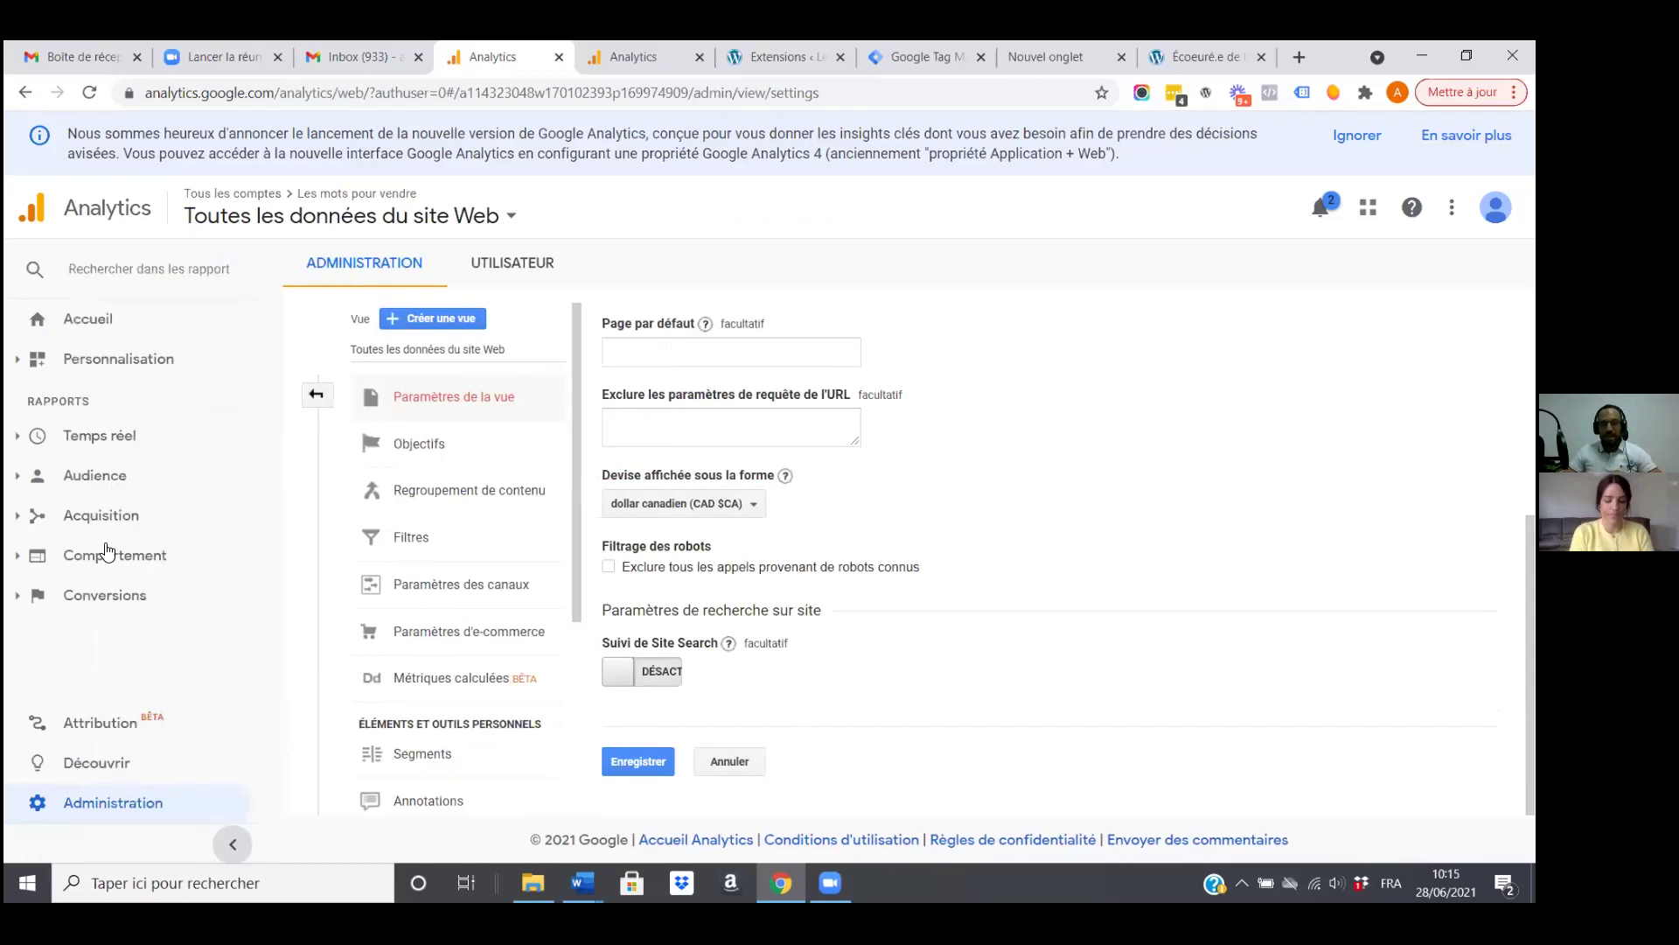
{"action": "left_click", "coordinate": [101, 518]}
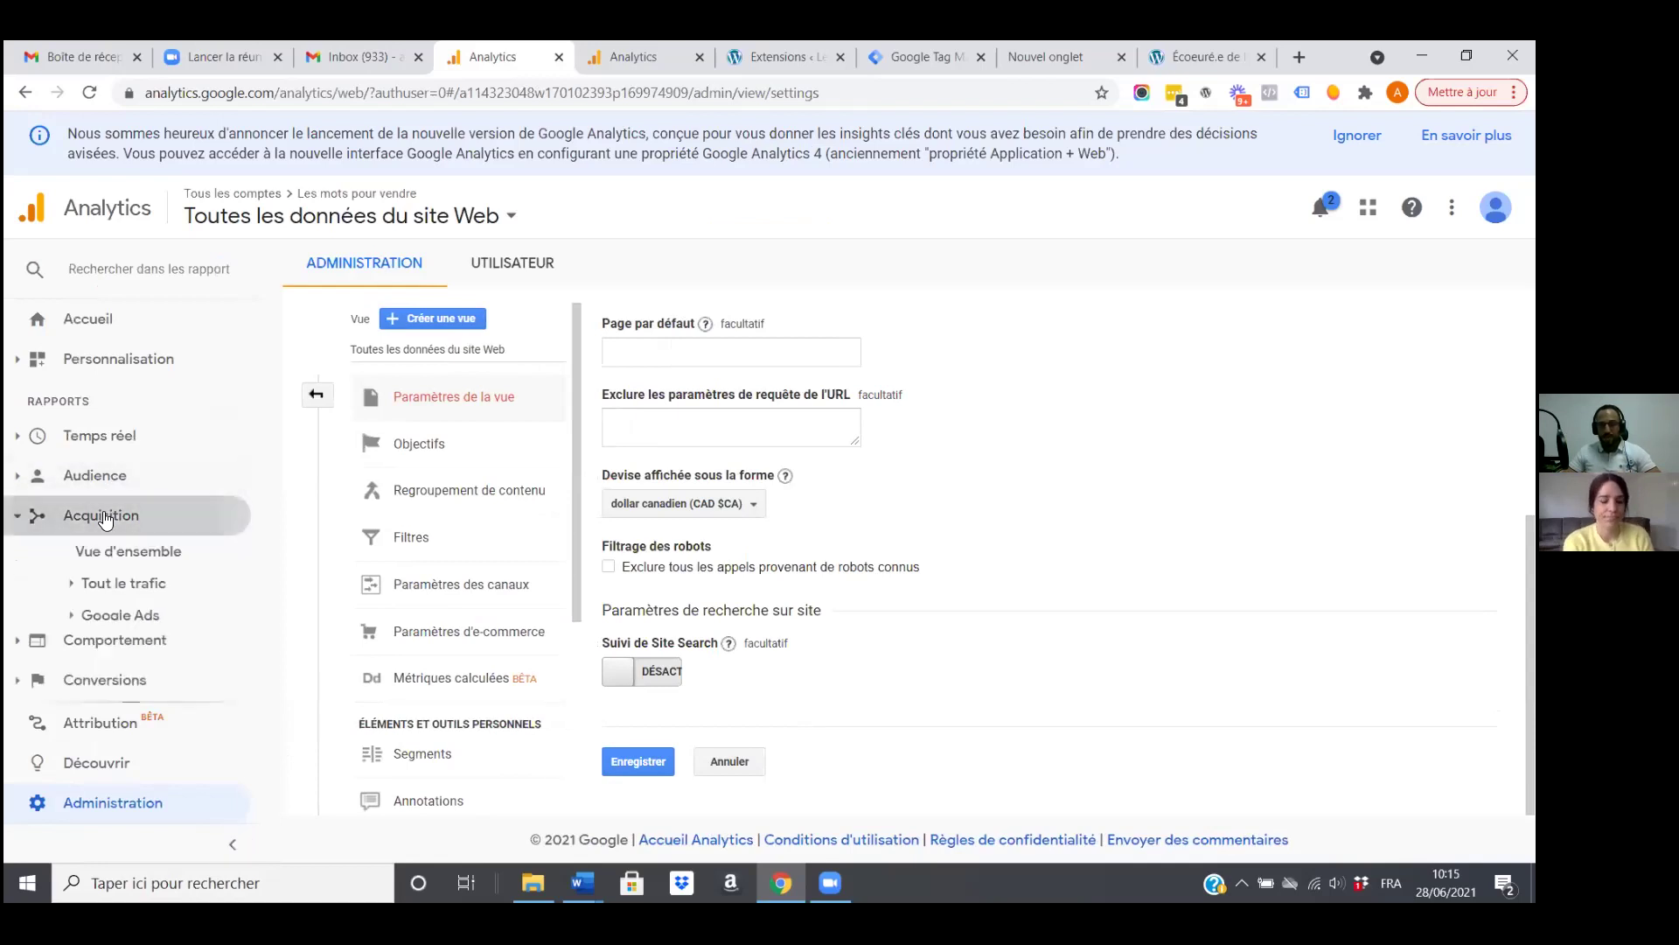
{"action": "left_click", "coordinate": [121, 584]}
{"action": "left_click", "coordinate": [122, 618]}
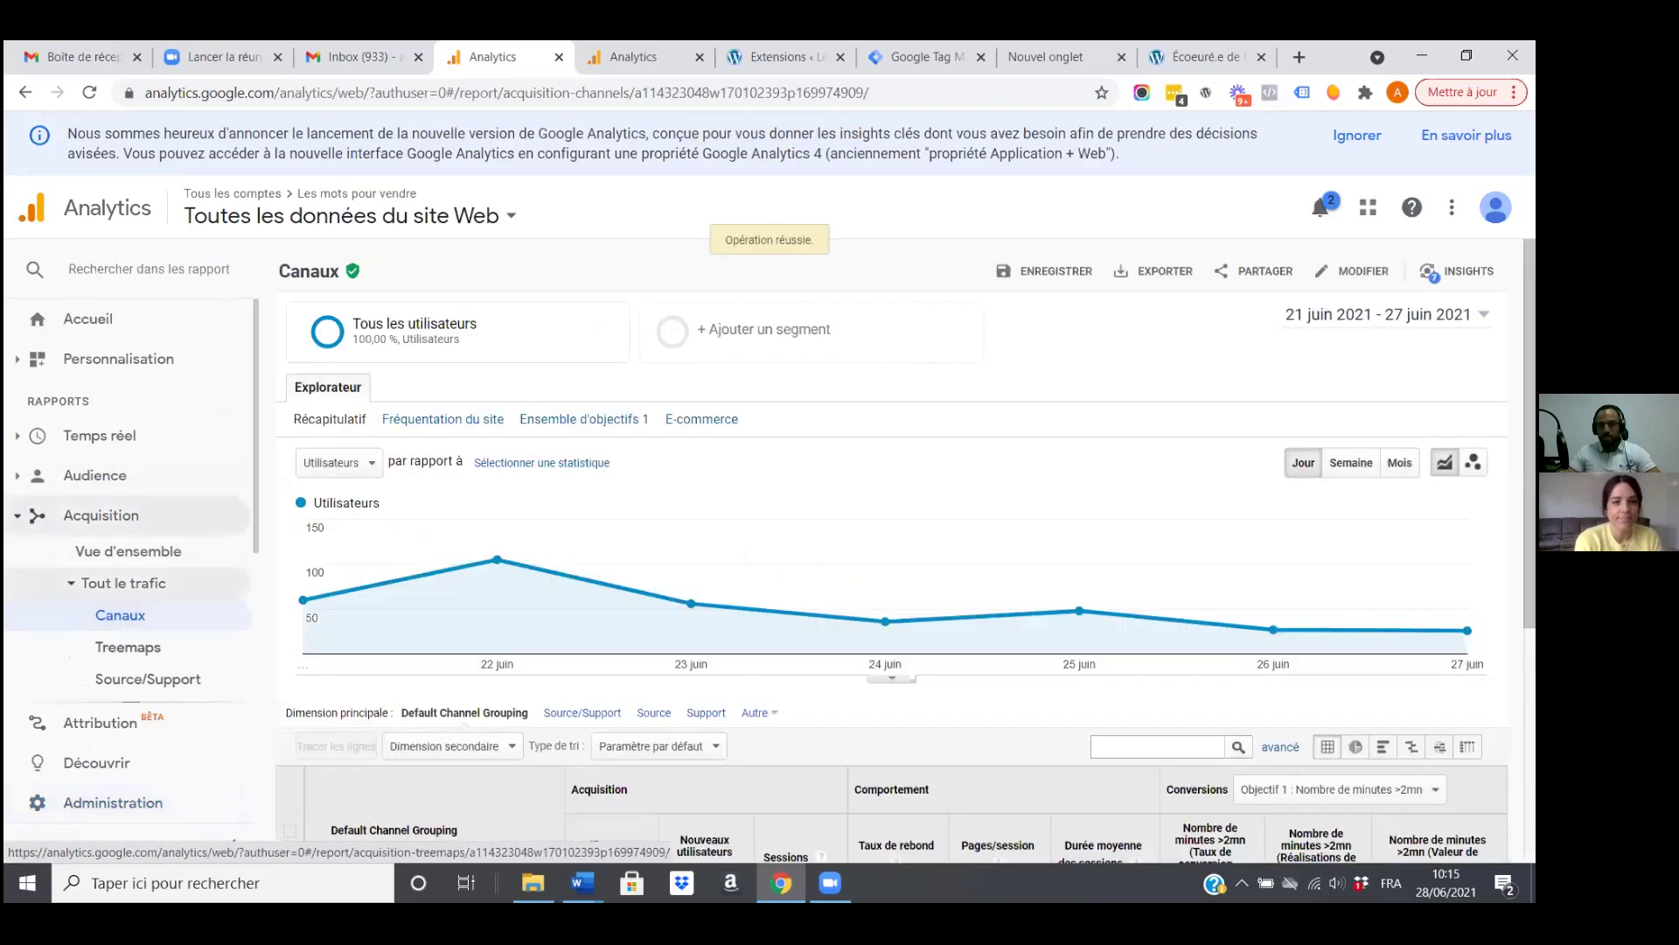
{"action": "scroll", "coordinate": [437, 761], "scroll_direction": "down", "scroll_amount": 3}
{"action": "scroll", "coordinate": [437, 761], "scroll_direction": "down", "scroll_amount": 2}
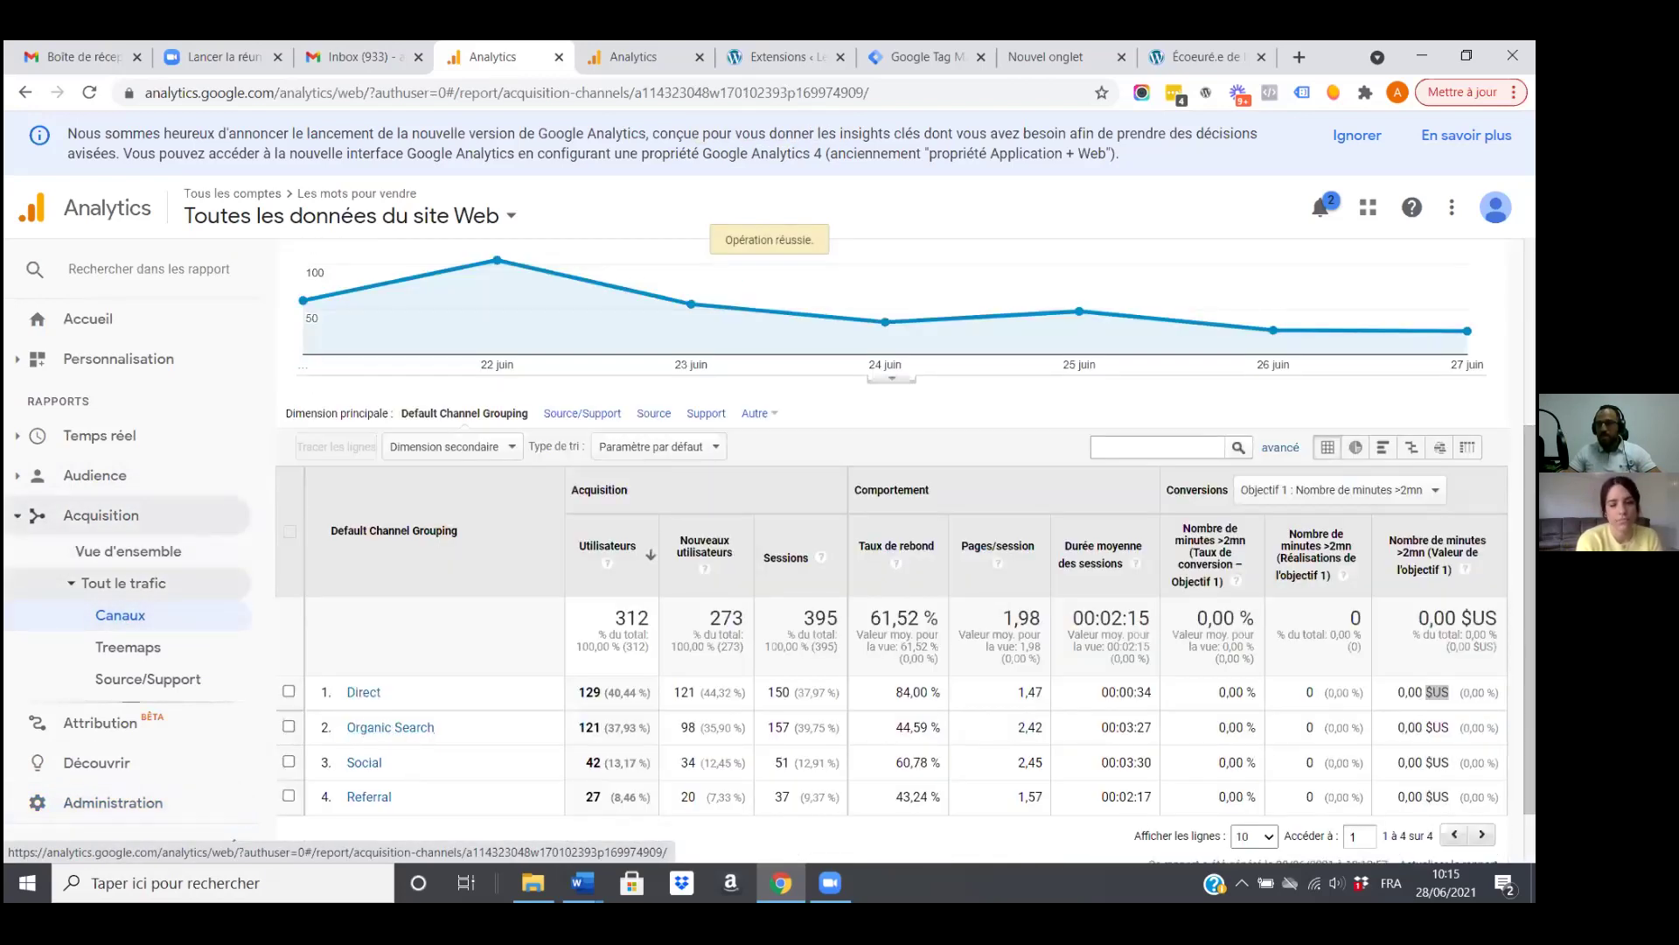
{"action": "left_click_drag", "start_coordinate": [1397, 728], "coordinate": [1450, 728]}
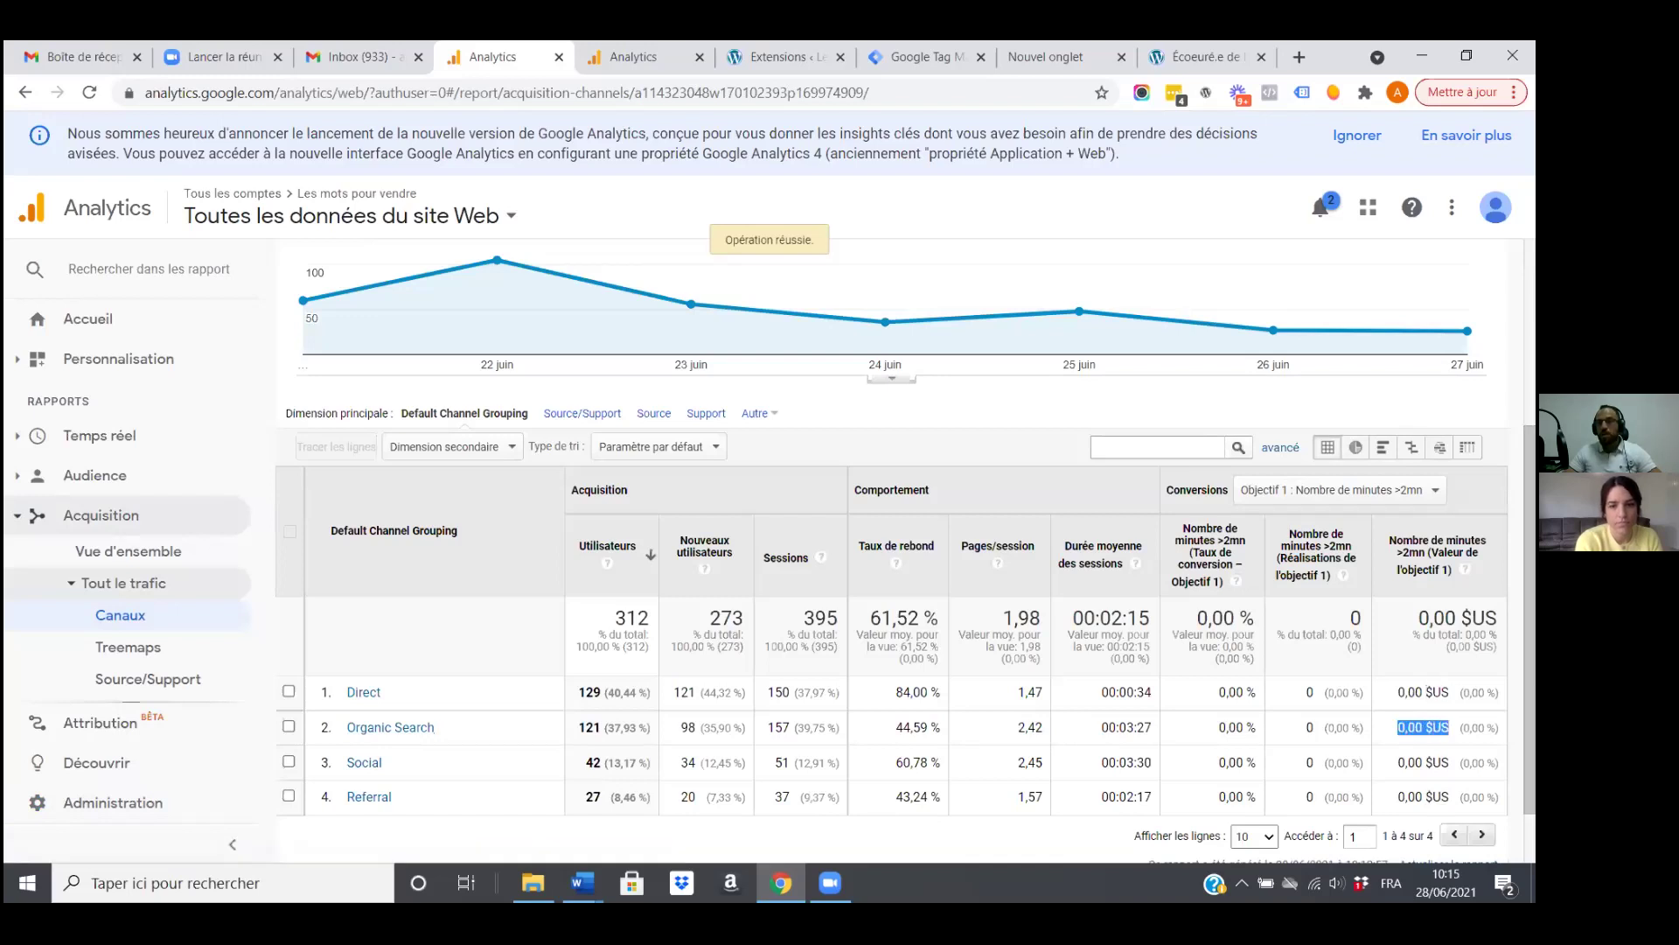